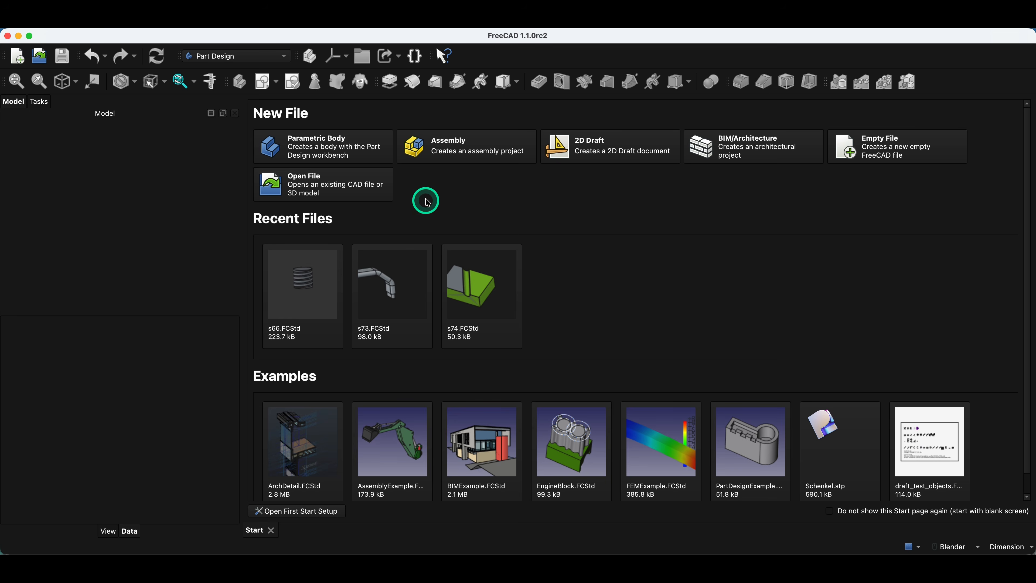
- Create a new parametric body document and start a sketch on the XY plane
click(349, 154)
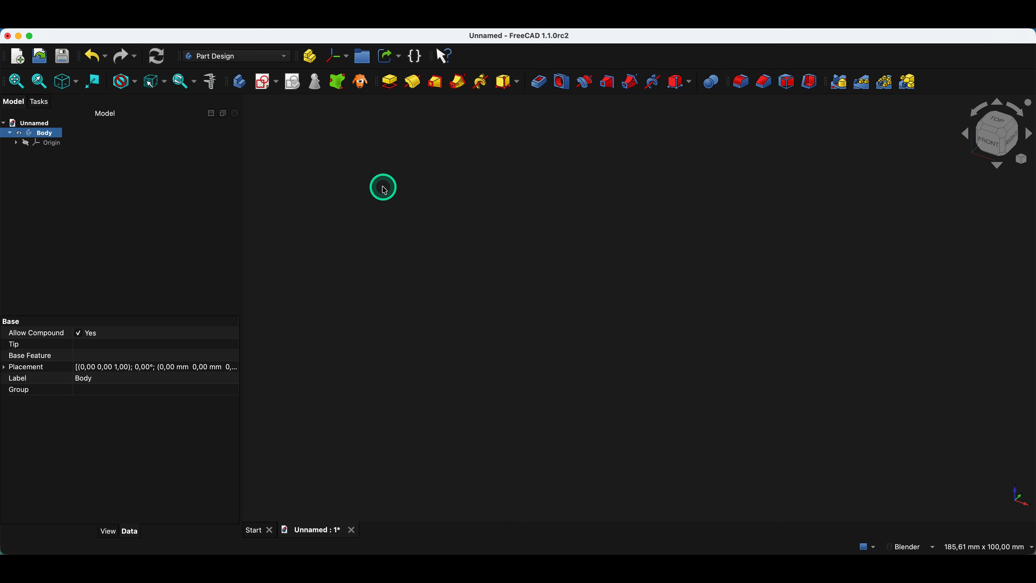
click(263, 85)
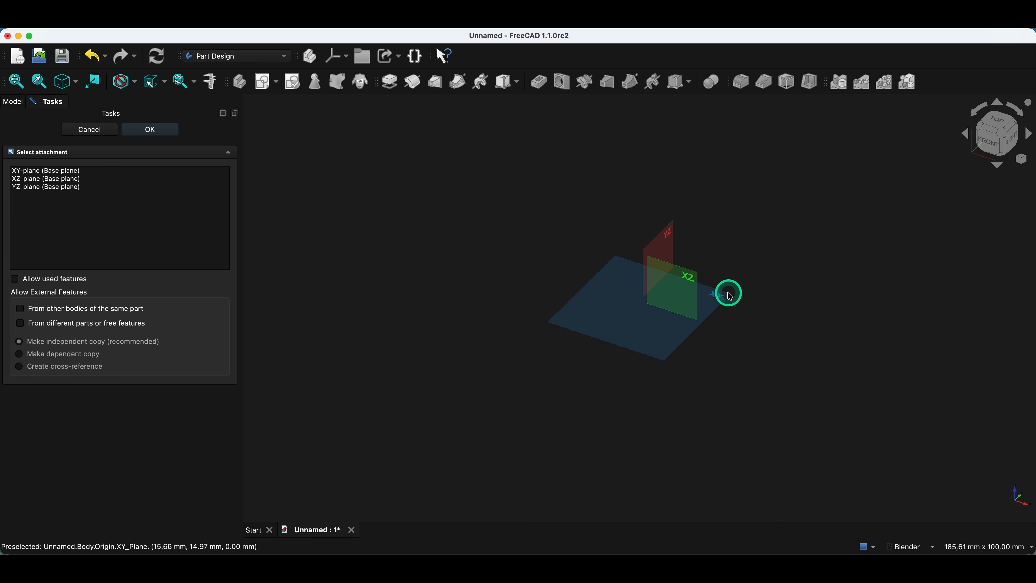
click(722, 301)
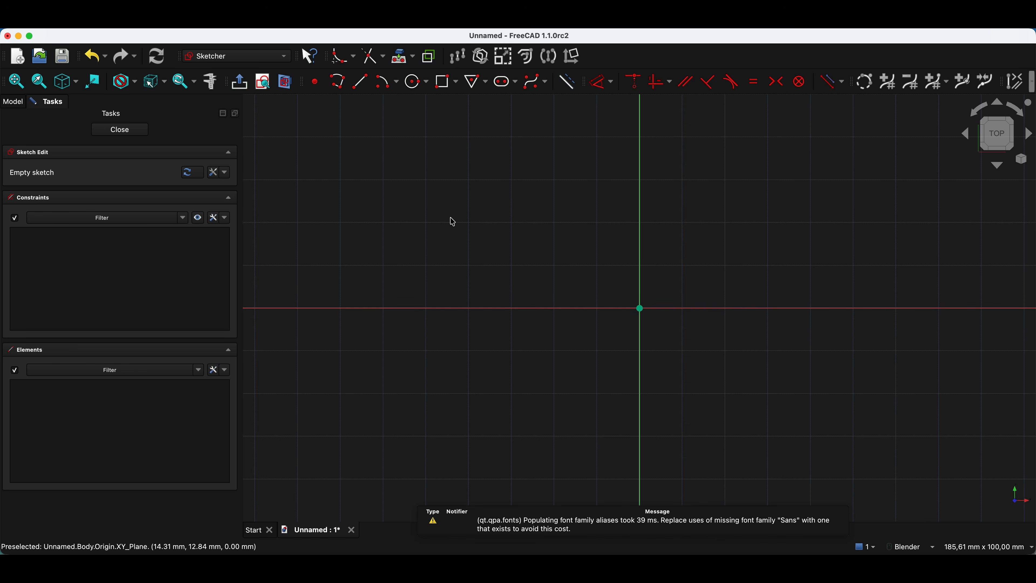
- Draw a rectangle 150 mm wide and 100 mm high with its lower-left corner on the sketch origin
scroll(449, 224, down, 3)
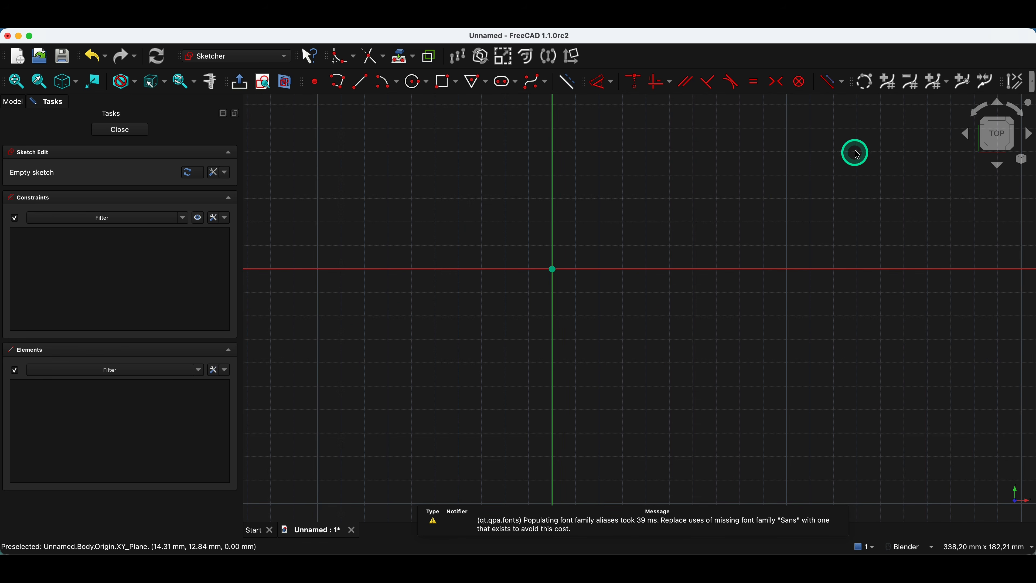
scroll(852, 152, up, 2)
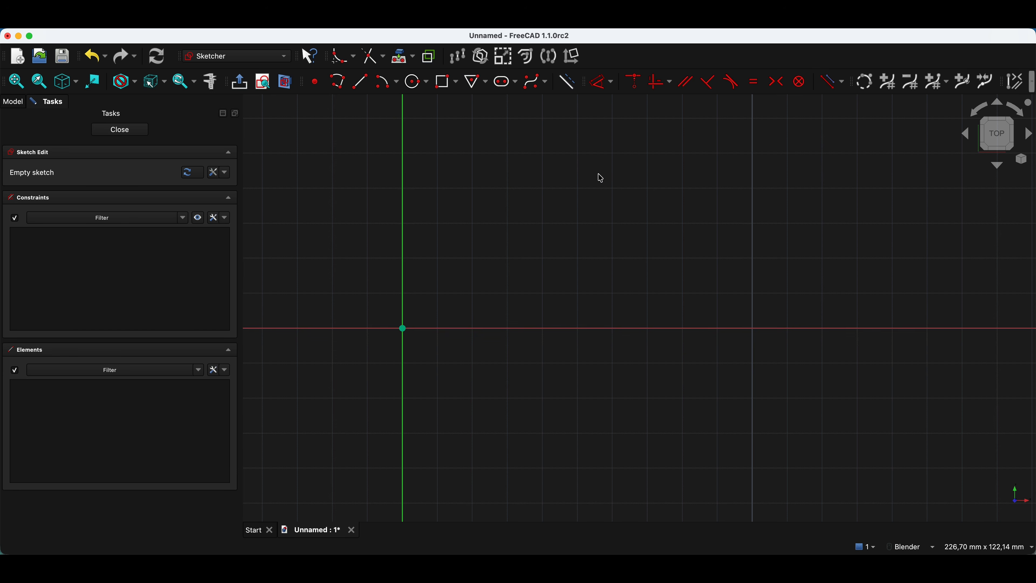
click(448, 86)
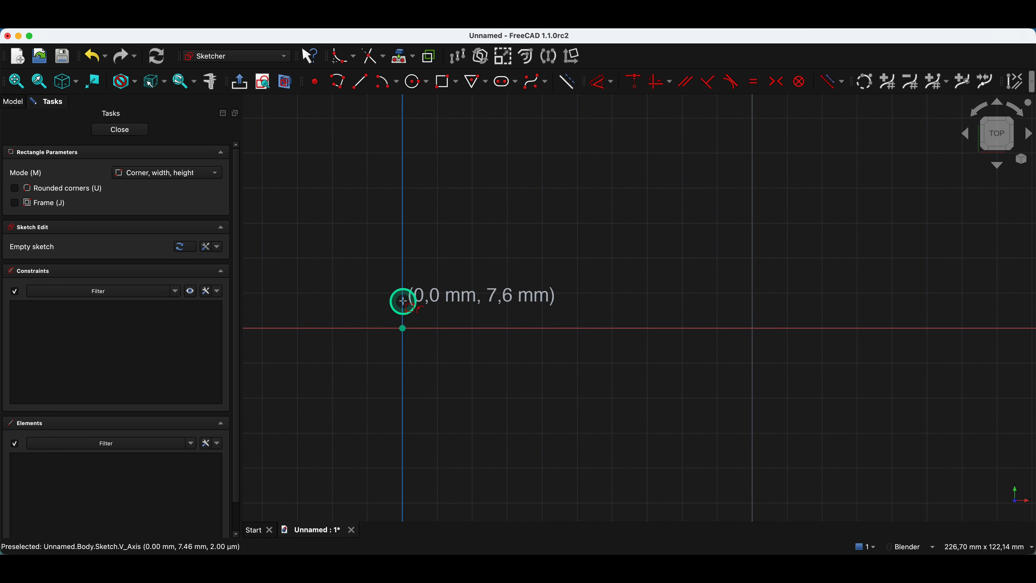
click(402, 328)
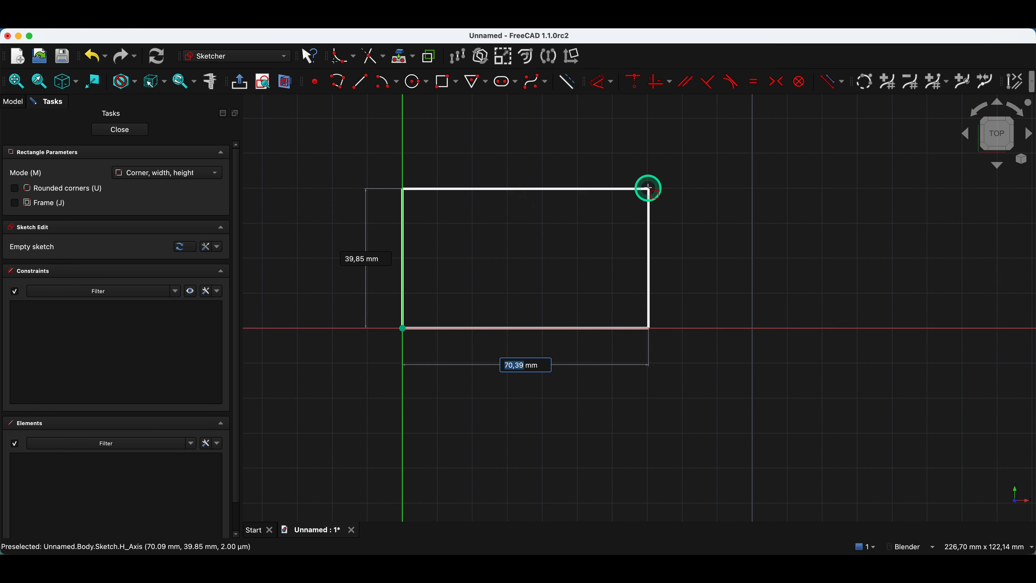
text(150)
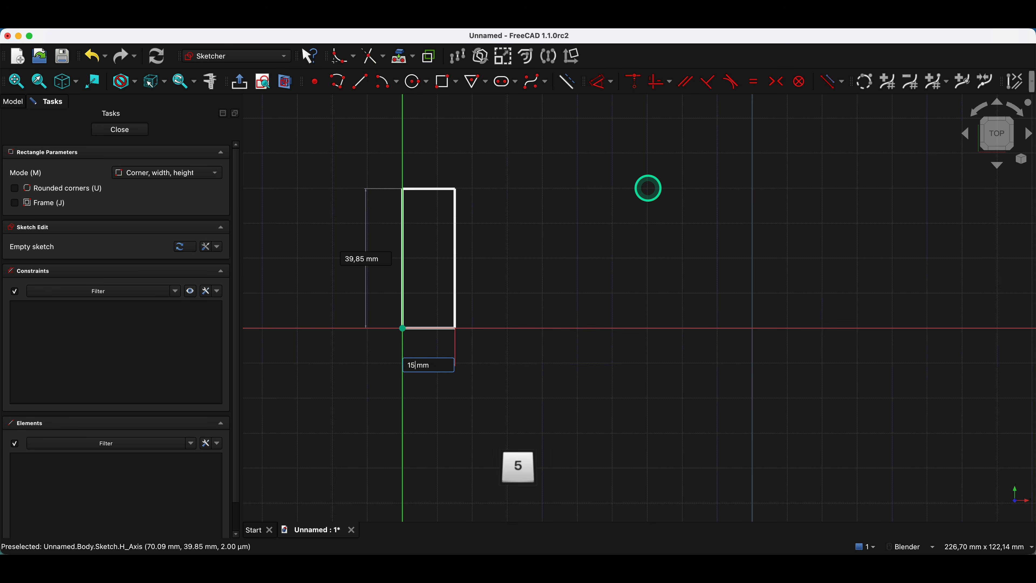
key(Return)
text(100)
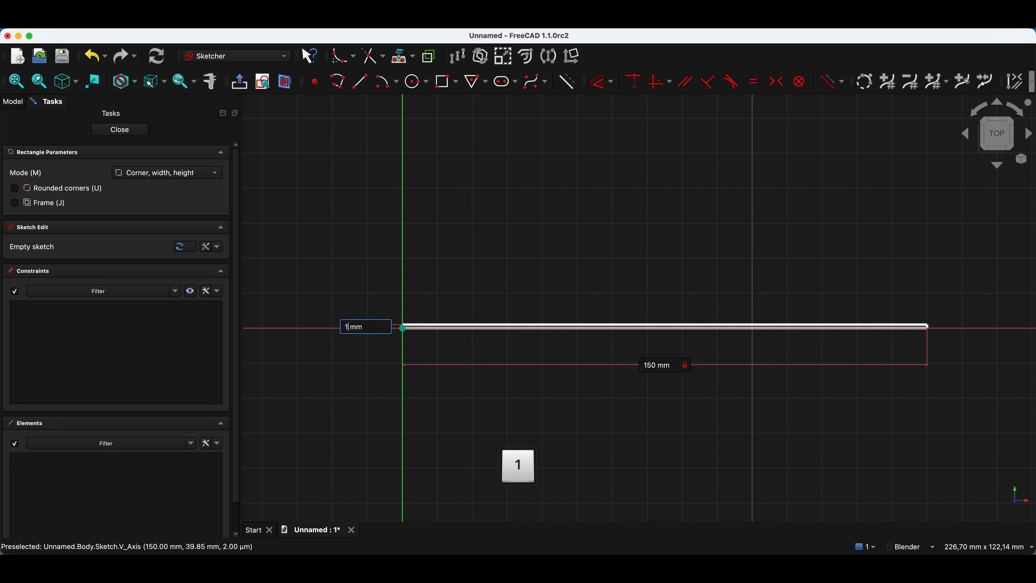
key(Return)
- Fillet the two upper corners of the rectangle, preserving the corner points
scroll(571, 183, down, 6)
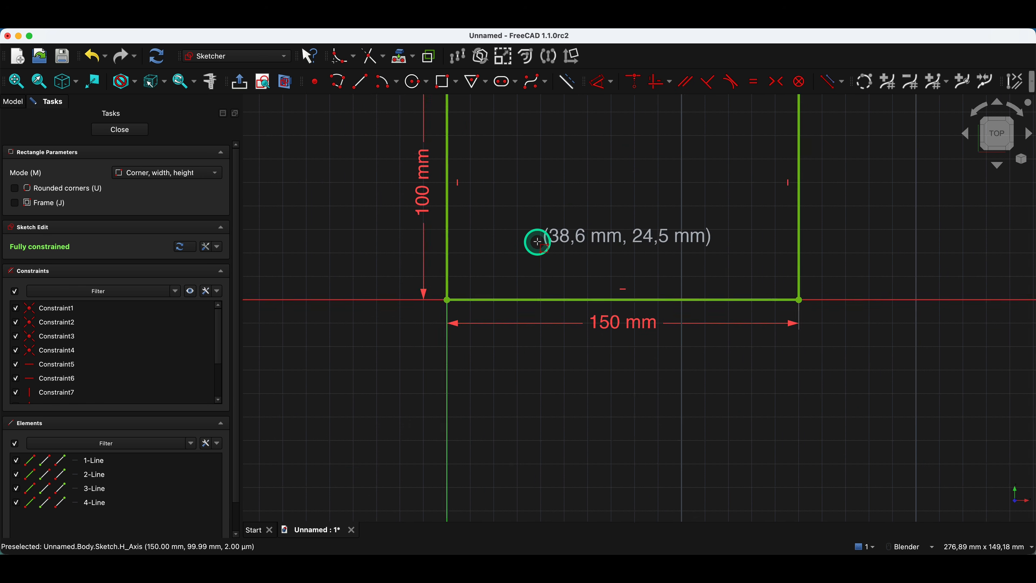
scroll(612, 142, up, 6)
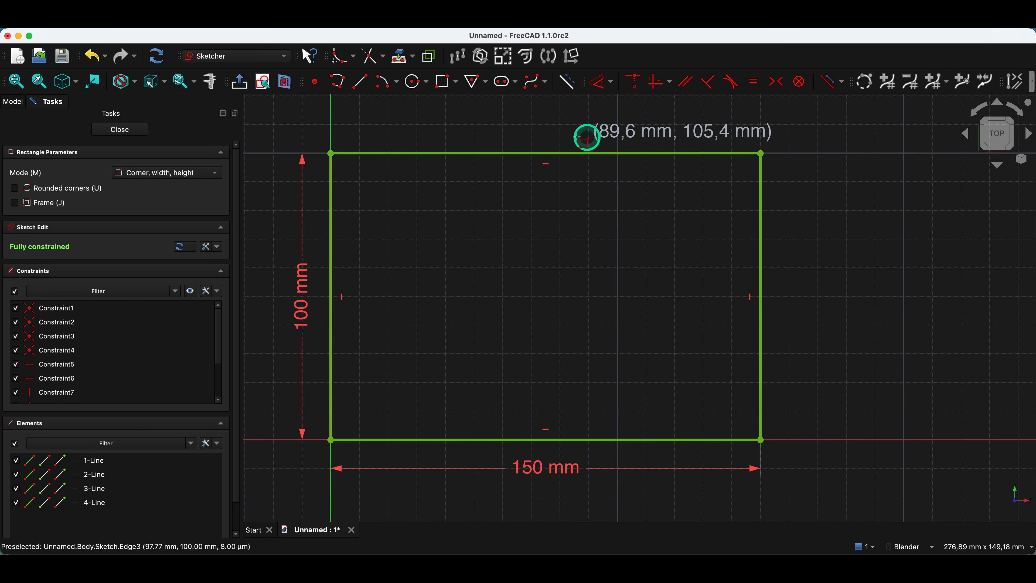
click(342, 56)
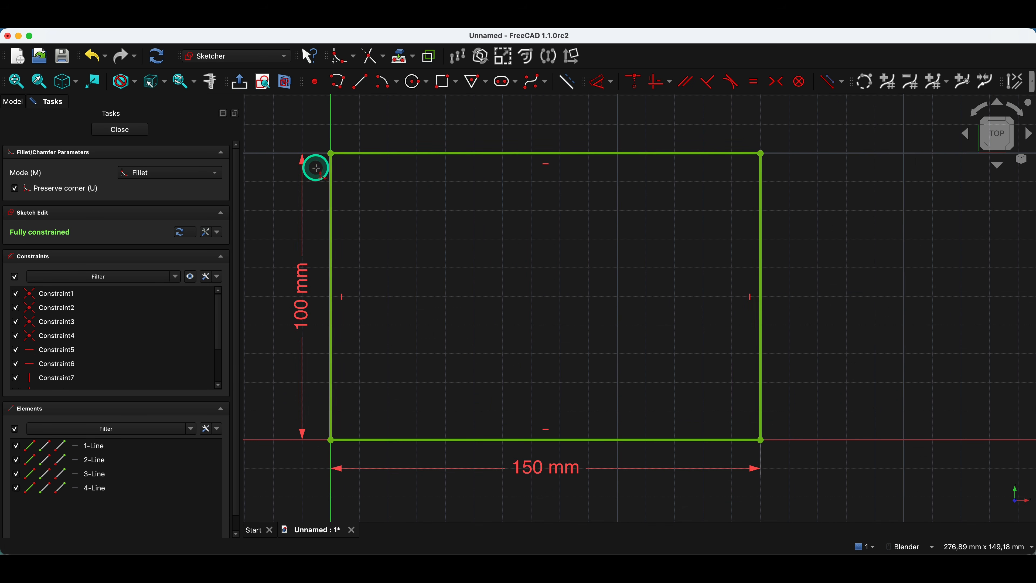
click(330, 153)
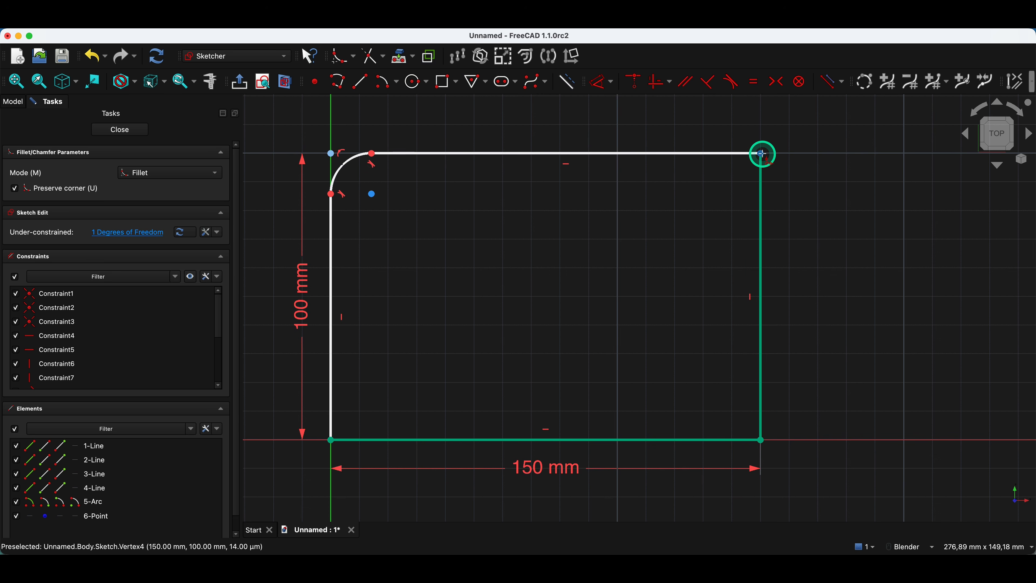
click(761, 154)
right_click(631, 199)
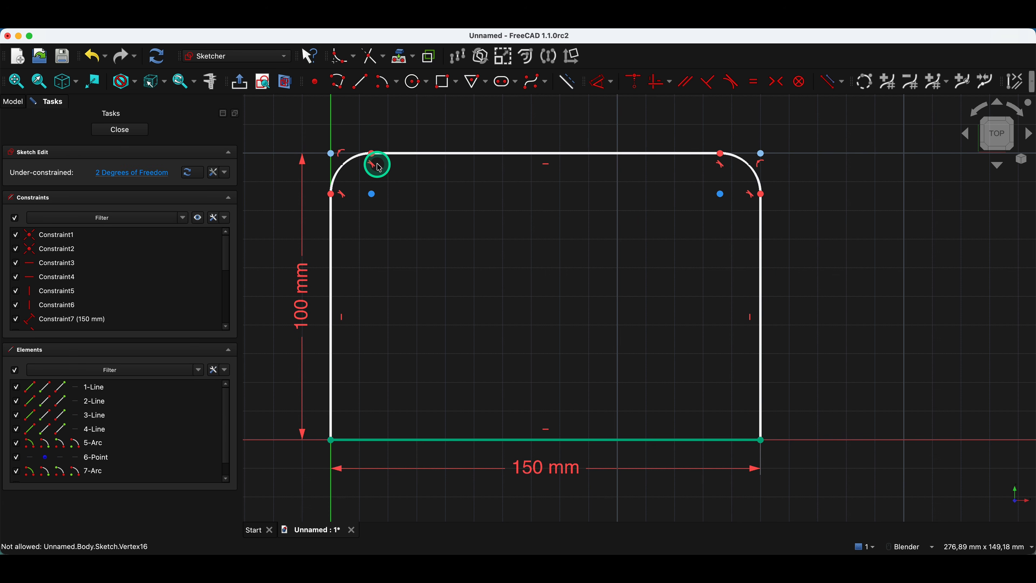
- Constrain the two corner arcs to equal size and set the radius of the upper-left arc to 25 mm
click(354, 157)
click(763, 166)
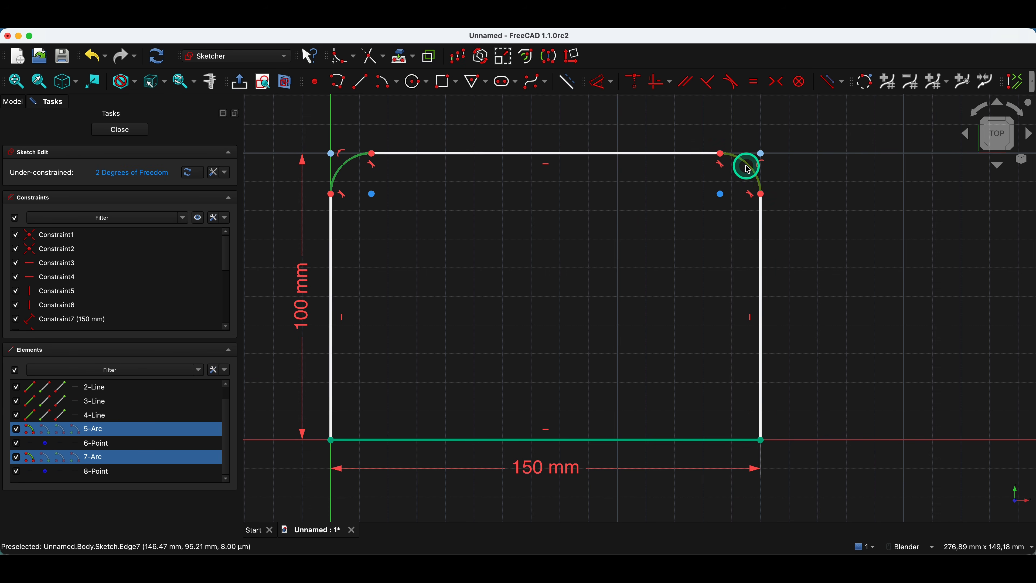
key(e)
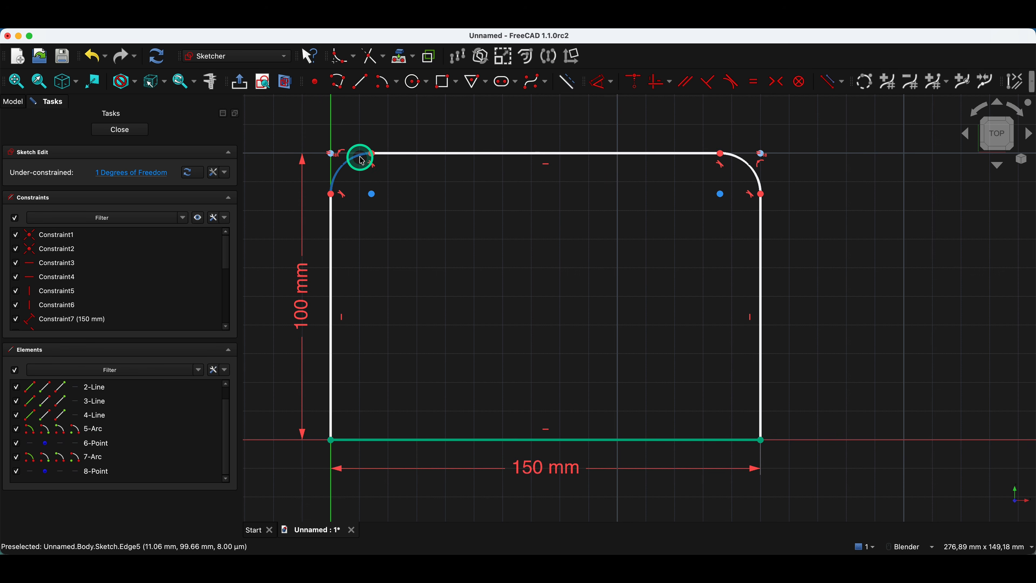
click(361, 161)
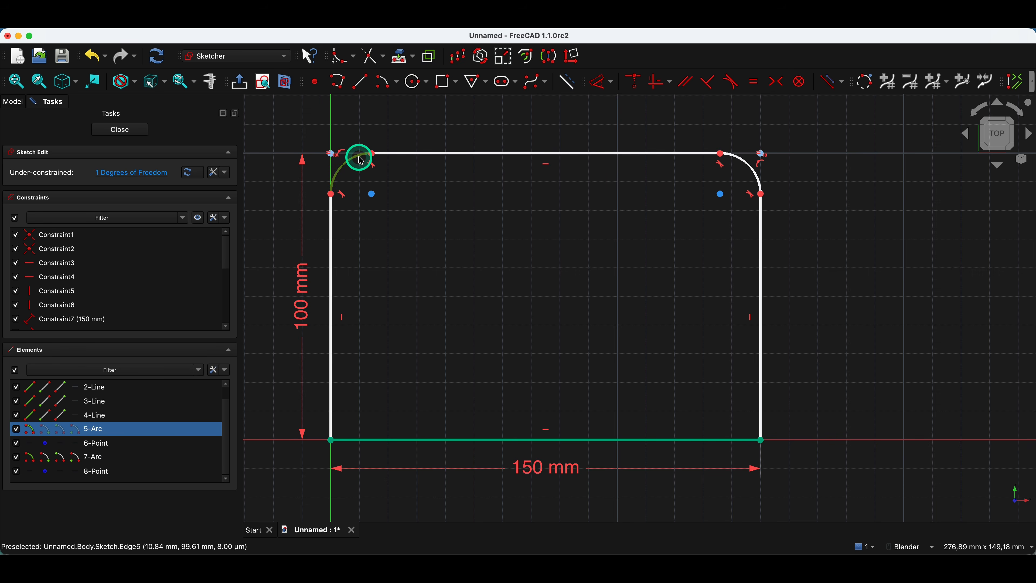
key(d)
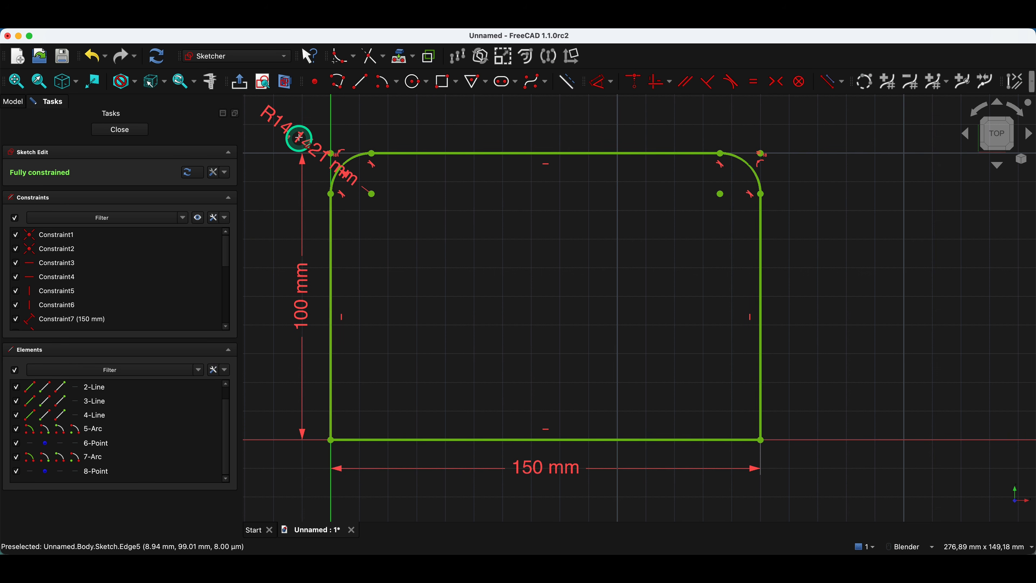
click(296, 132)
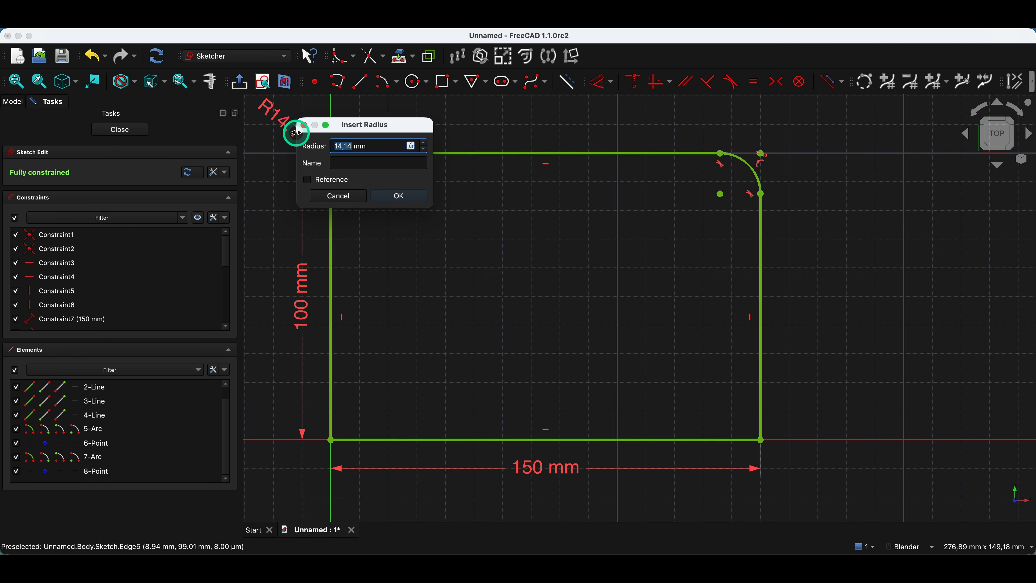
text(25)
key(Return)
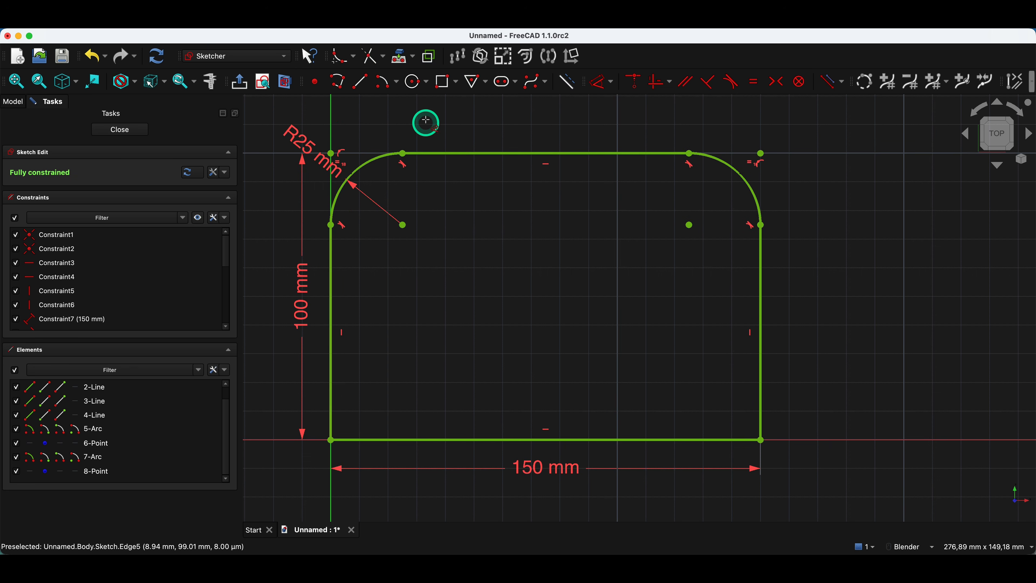
- Draw a circle on each corner arc's centre point, giving the right-hand circle a diameter of 20 mm
click(414, 88)
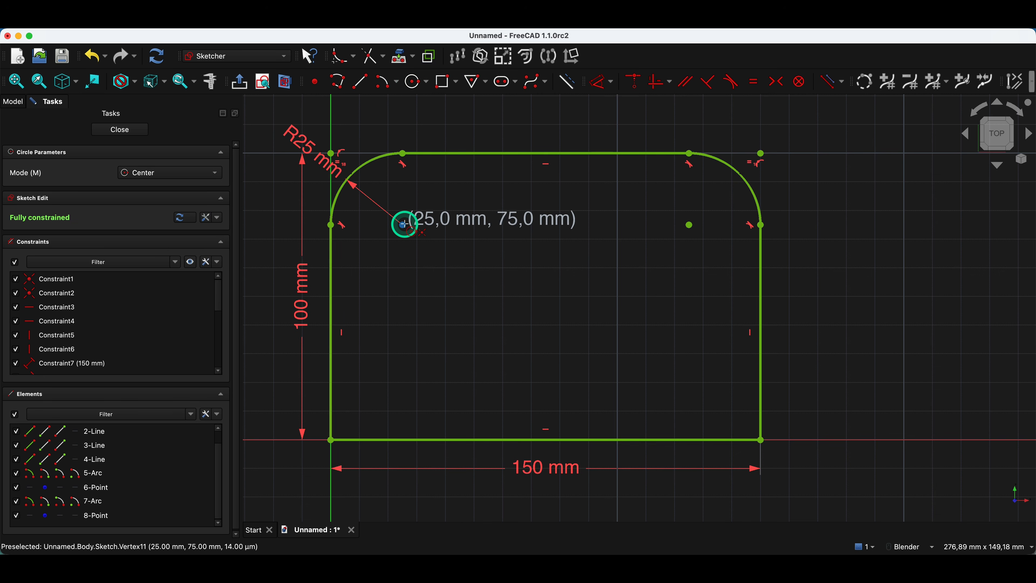
click(403, 224)
click(435, 255)
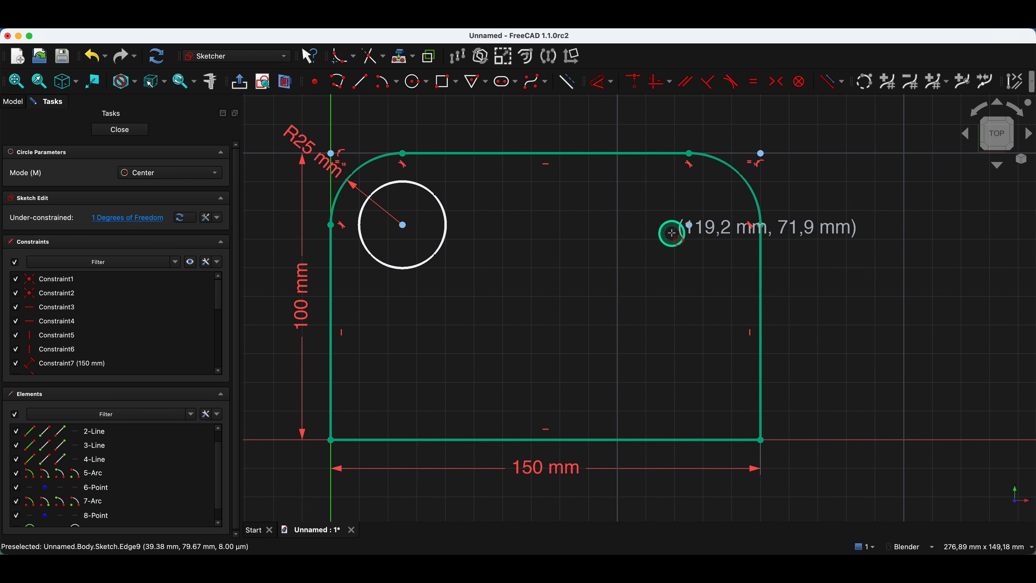
click(689, 224)
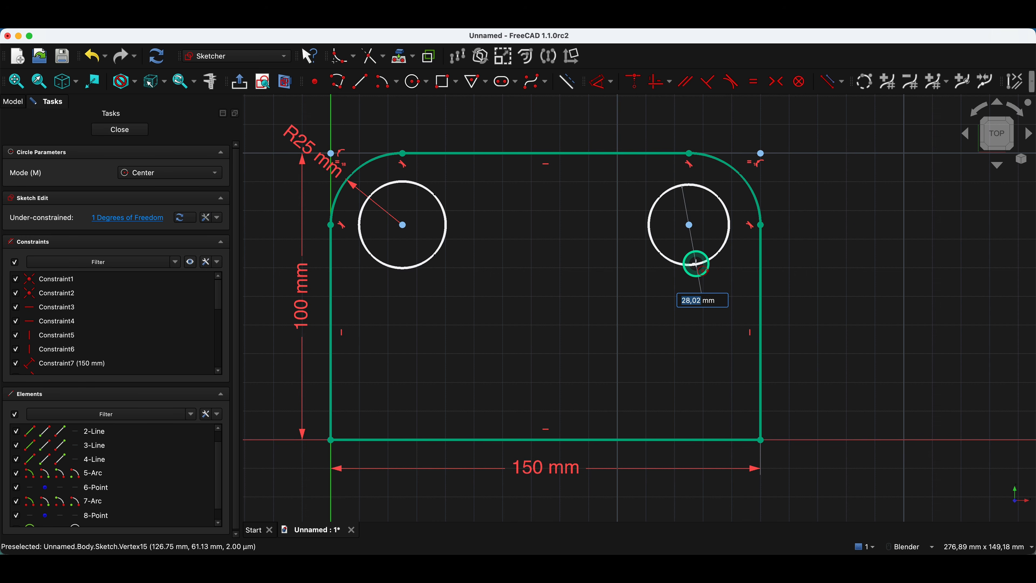
text(20)
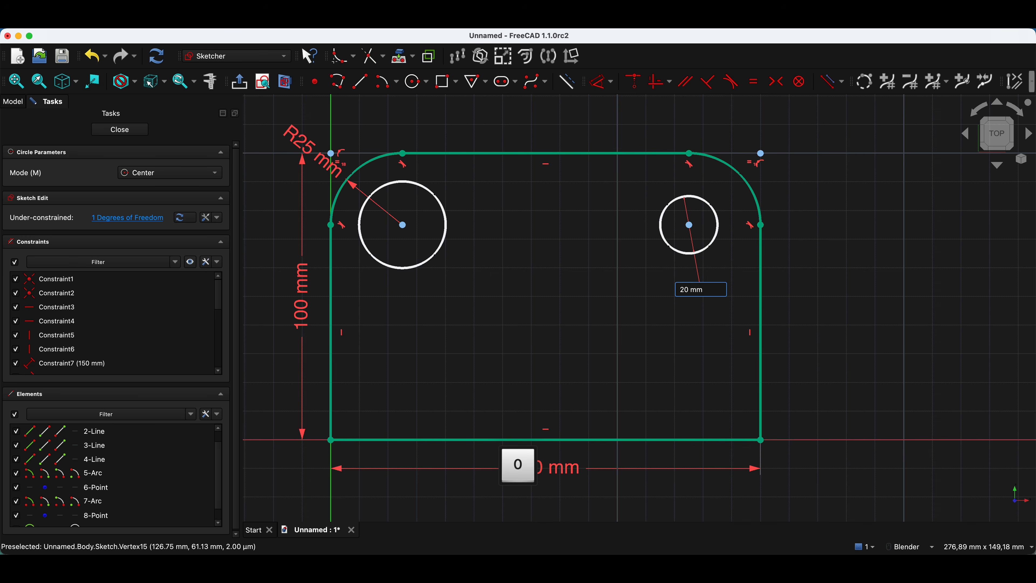
key(Return)
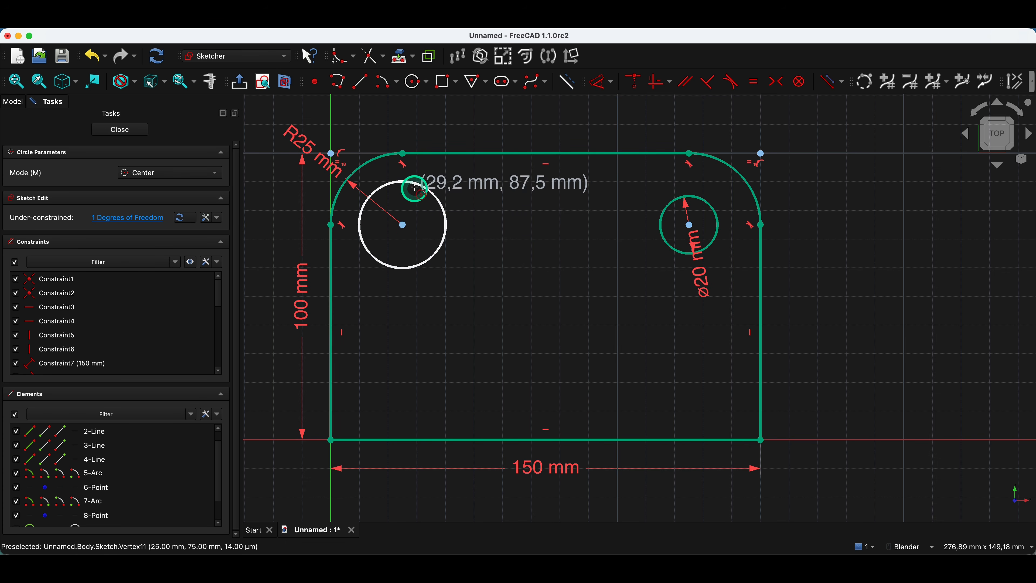
right_click(545, 262)
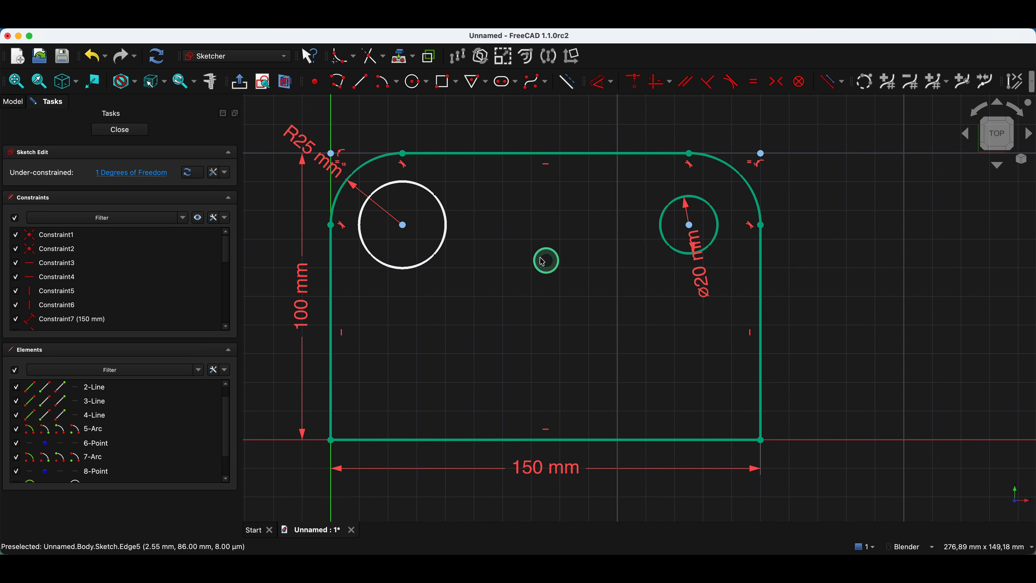
- Constrain the left circle to be equal in size to the 20 mm circle
click(439, 245)
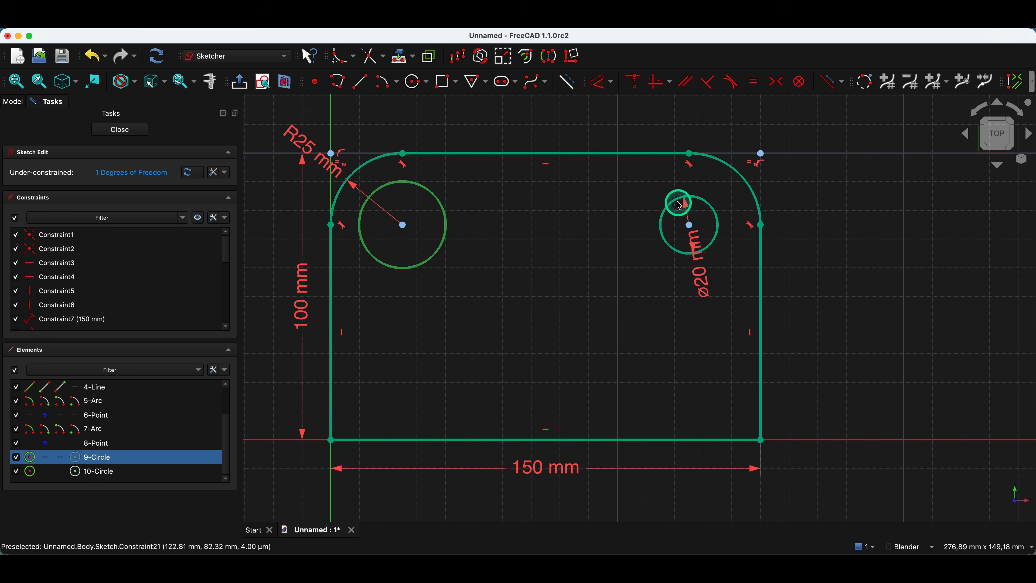
click(679, 205)
key(e)
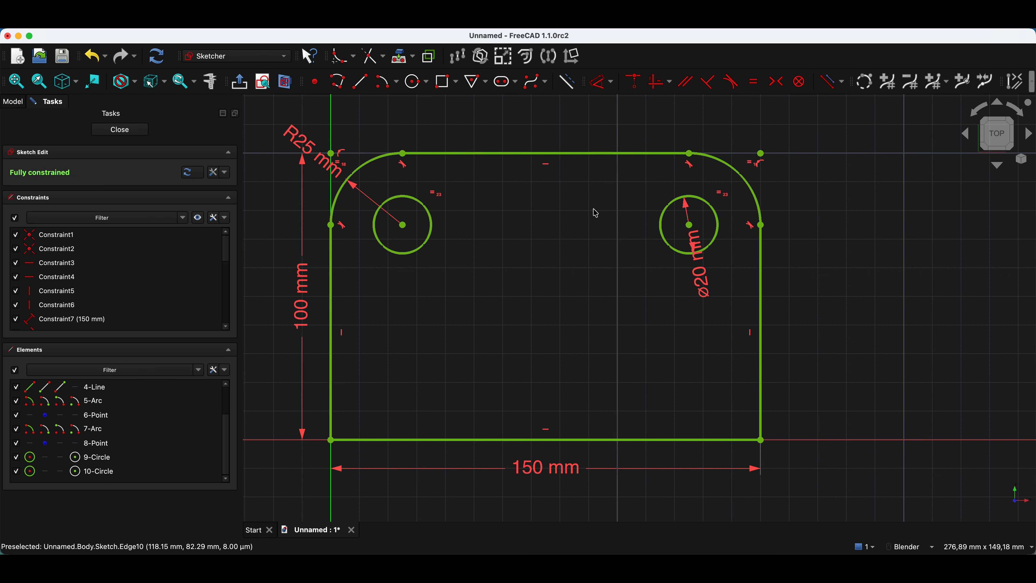
- Draw a slot in the lower middle of the plate with 50 mm between centres, a 0° angle and a 10 mm end radius
scroll(465, 266, down, 2)
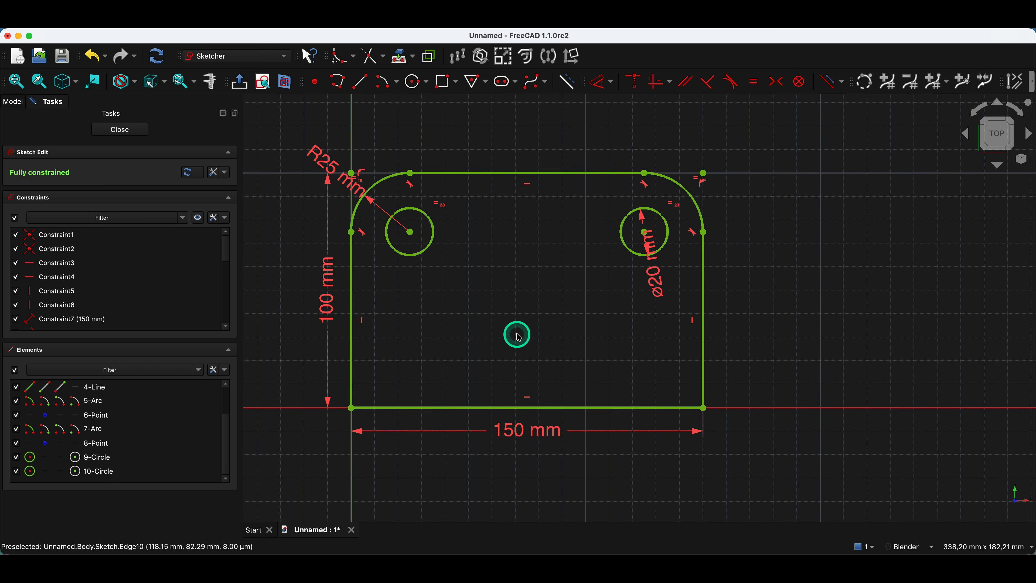
click(502, 86)
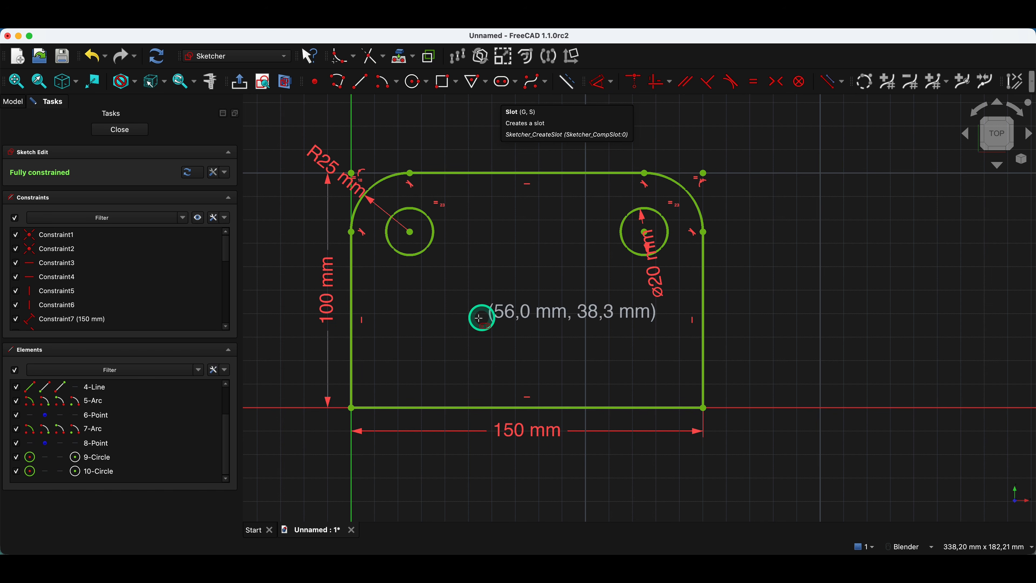
click(467, 323)
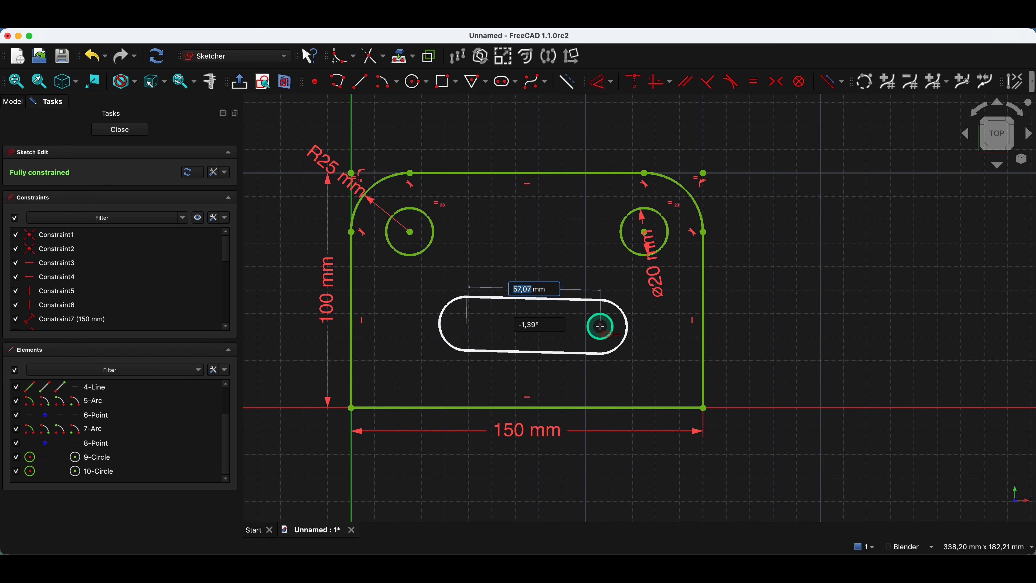
text(50)
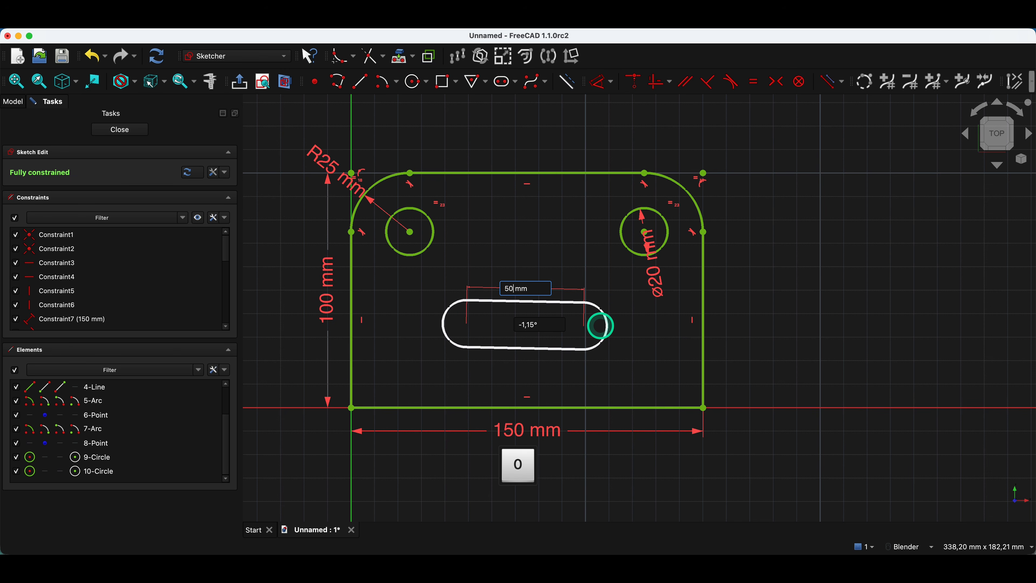
key(Return)
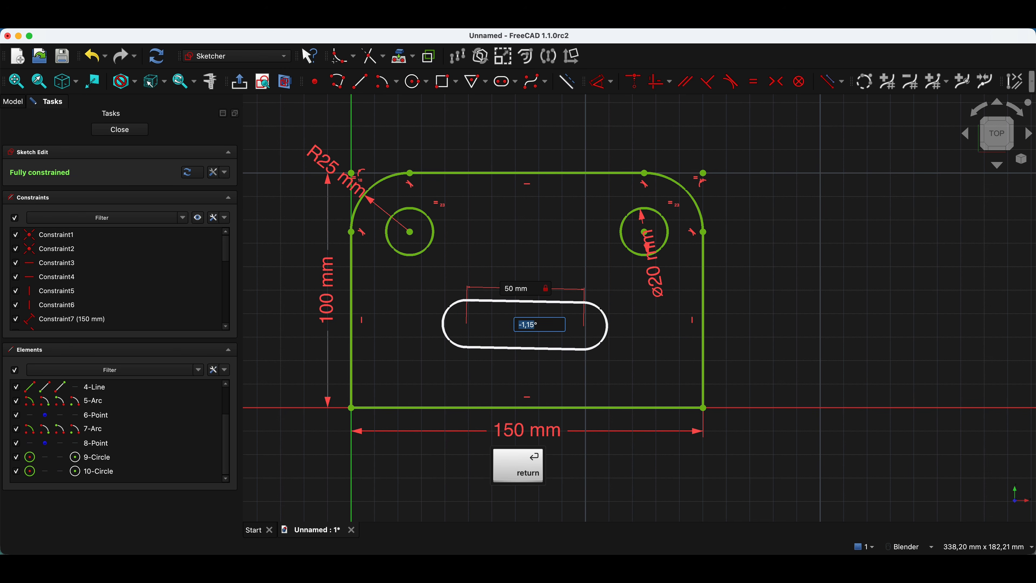
text(0)
key(Return)
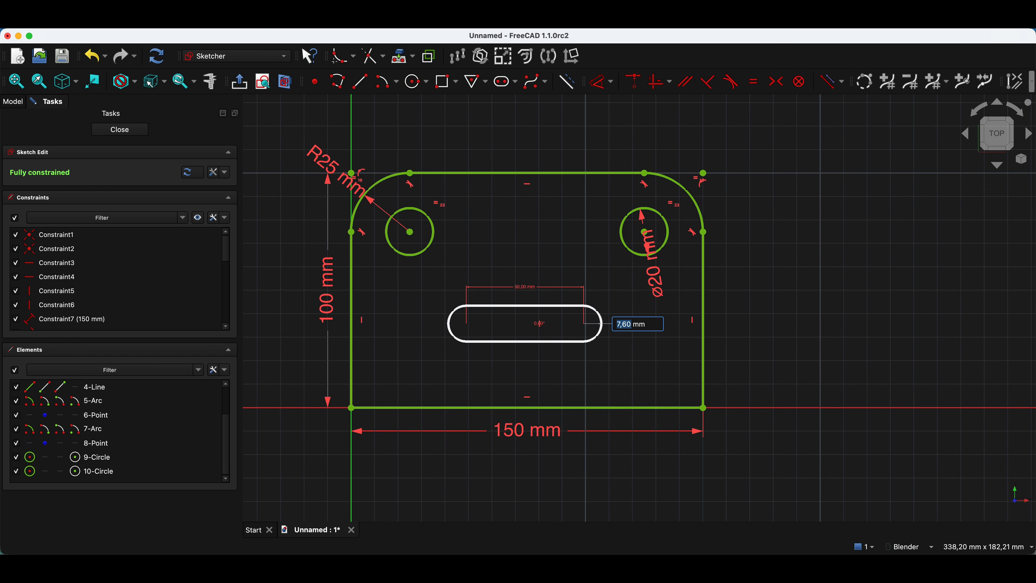
text(10)
key(Return)
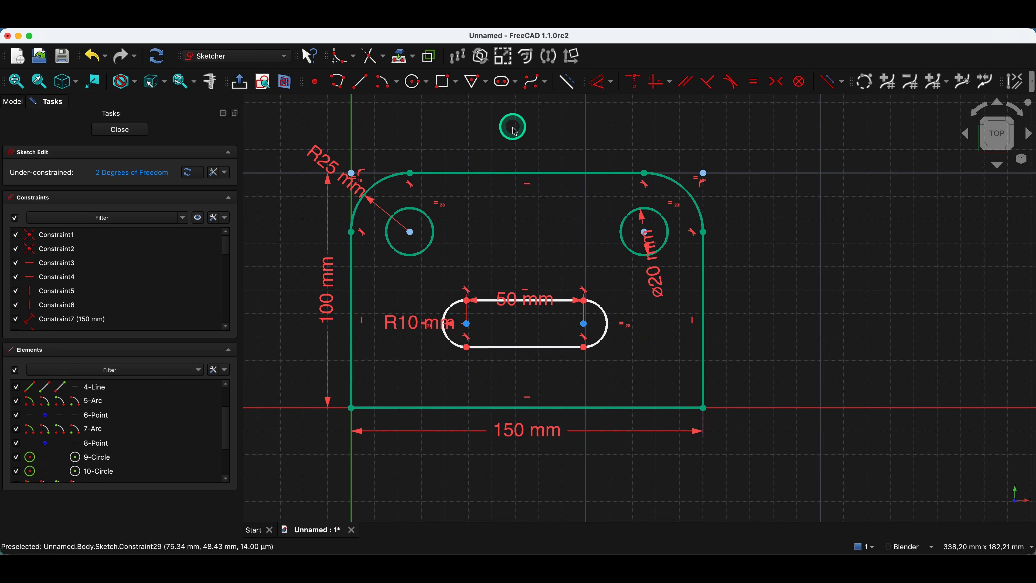
- Draw a vertical centre line between the midpoints of the plate's upper and lower edges and convert it to construction geometry
mouse_move(584, 325)
mouse_down()
mouse_move(601, 333)
mouse_move(596, 318)
mouse_up()
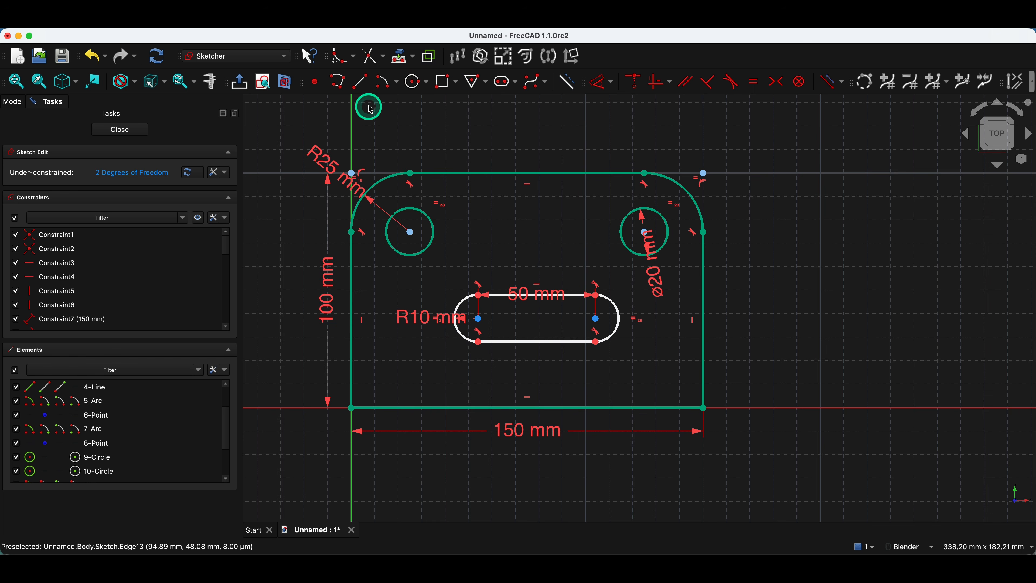
click(361, 83)
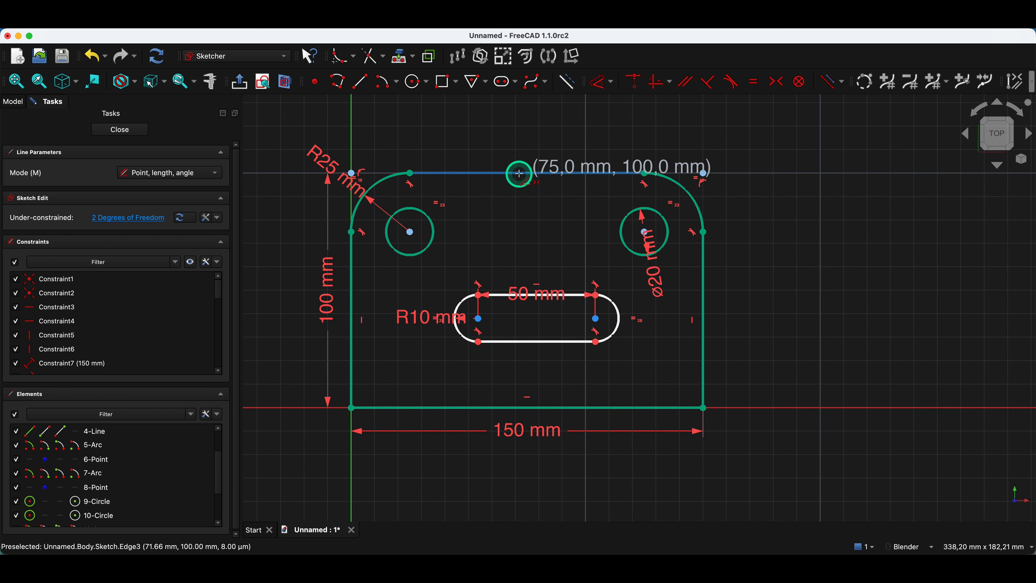
click(526, 173)
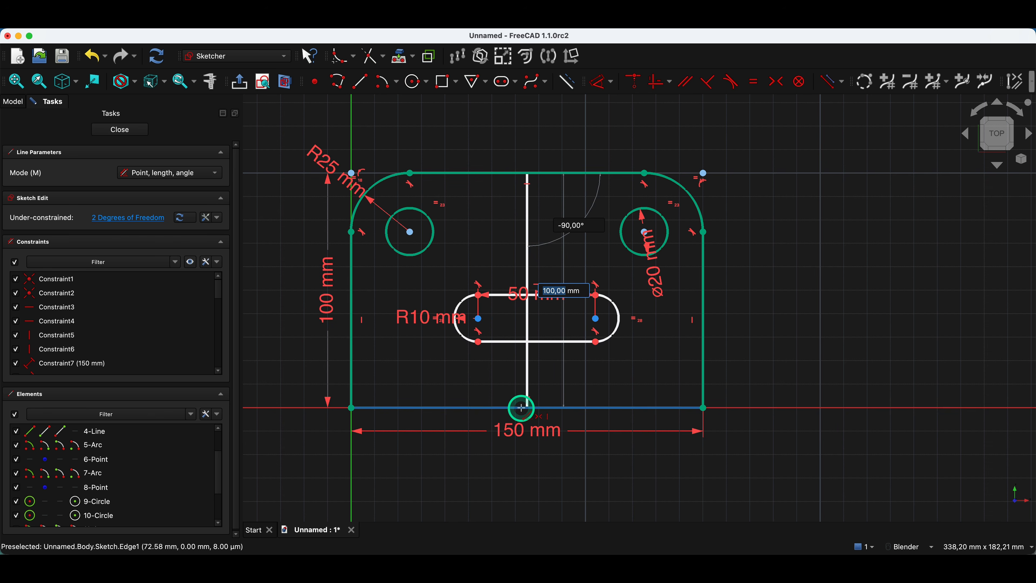
click(521, 408)
right_click(511, 388)
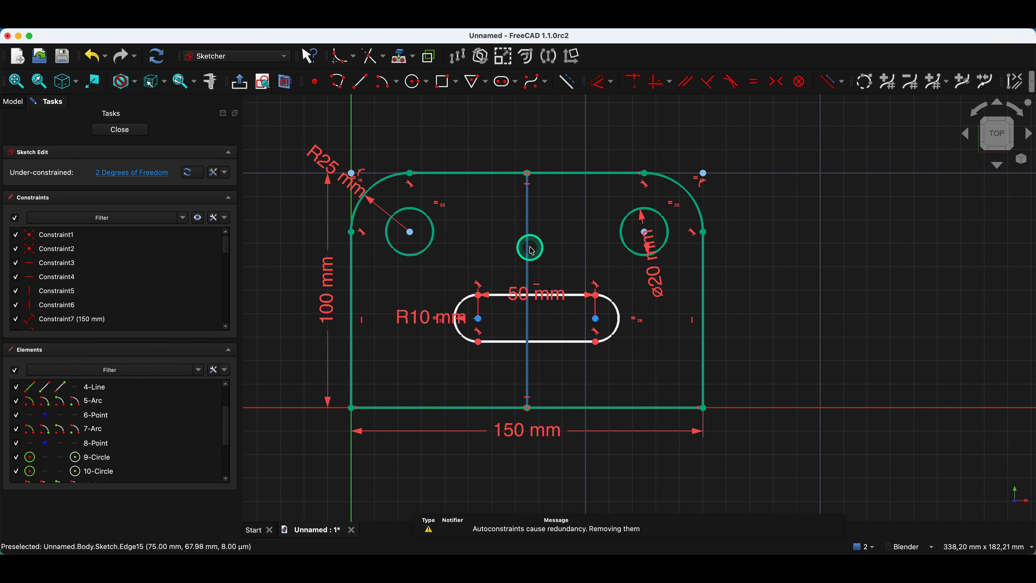
click(527, 246)
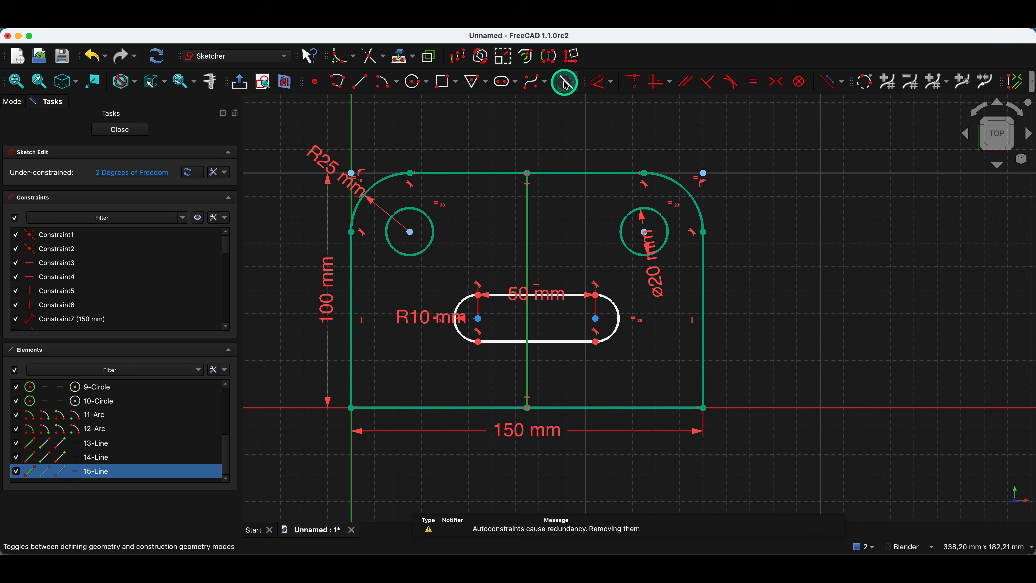
click(565, 81)
right_click(489, 244)
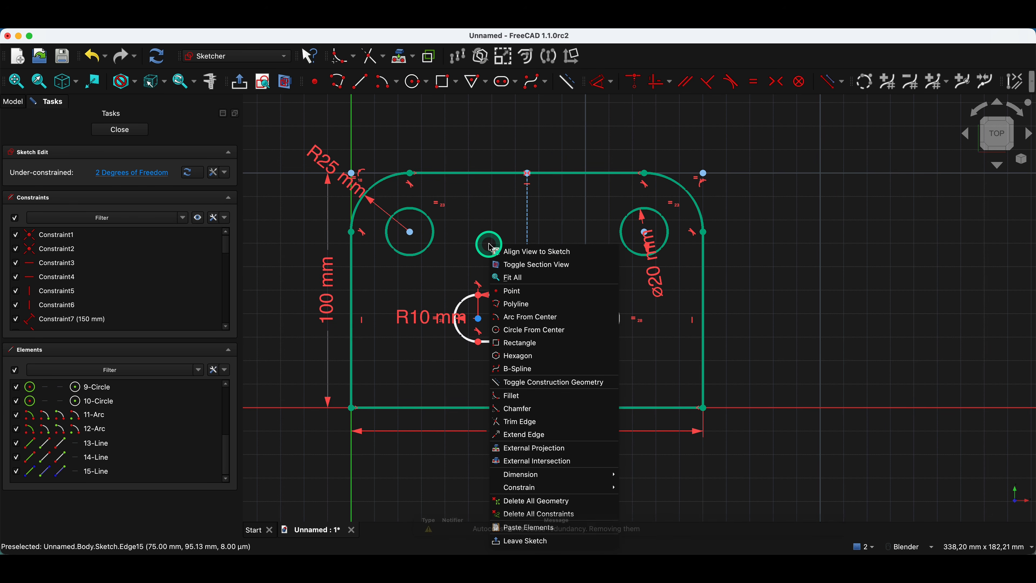
click(446, 281)
- Constrain the slot's two end centre points symmetric about the vertical construction line
click(482, 321)
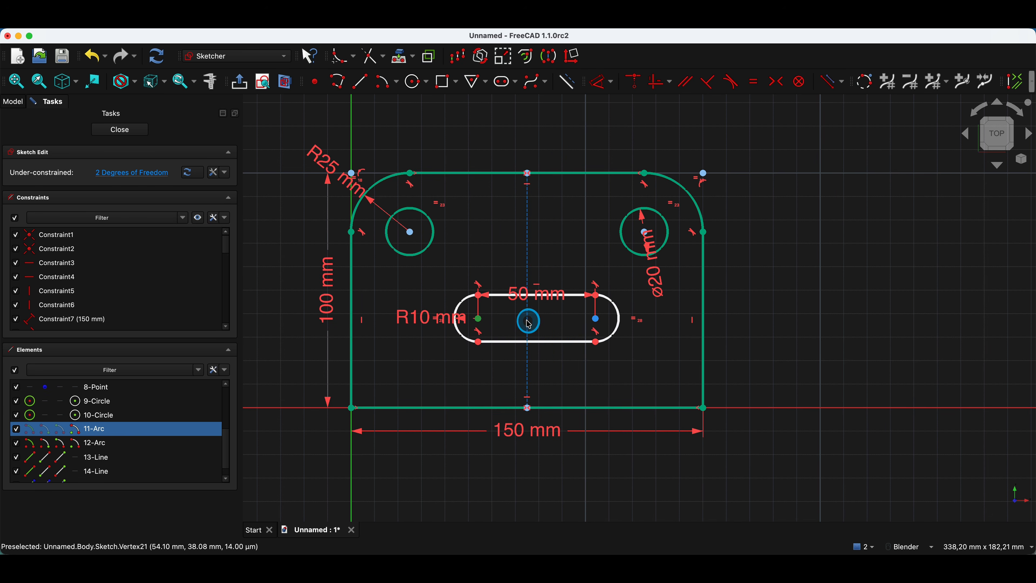
click(592, 324)
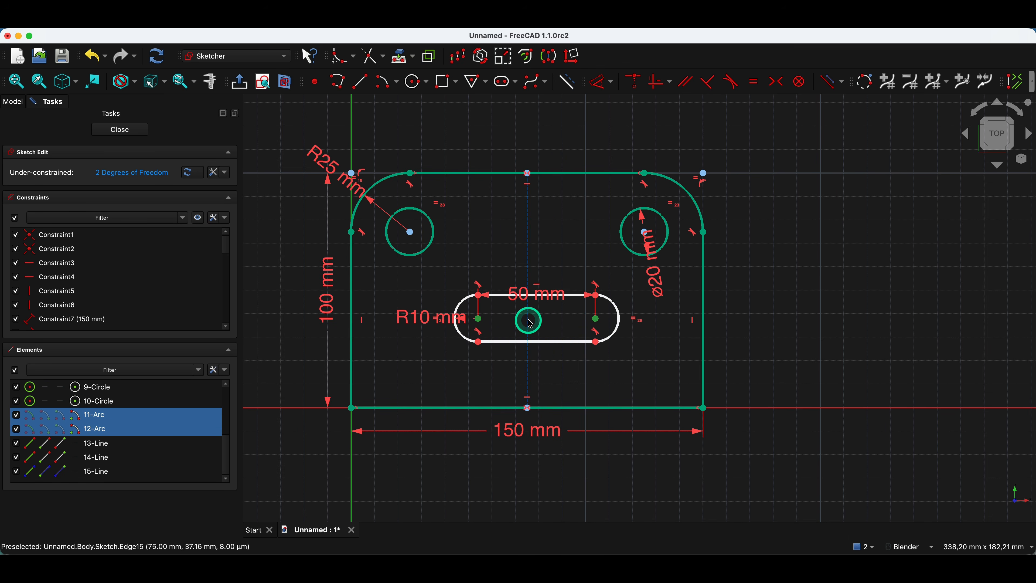
click(528, 304)
key(s)
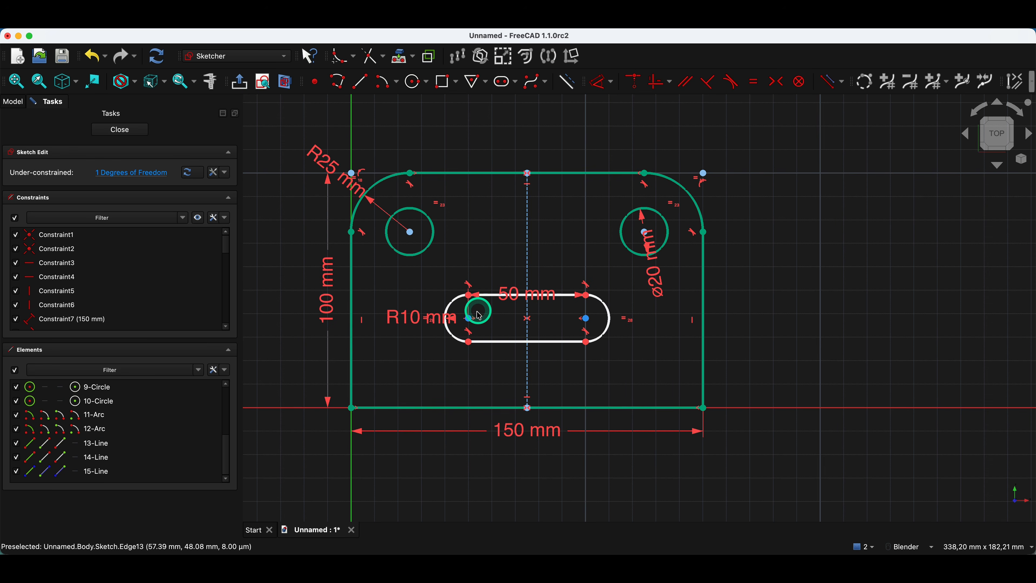
- Dimension the vertical distance of the slot's left centre point from the plate's lower edge as 30 mm
click(470, 324)
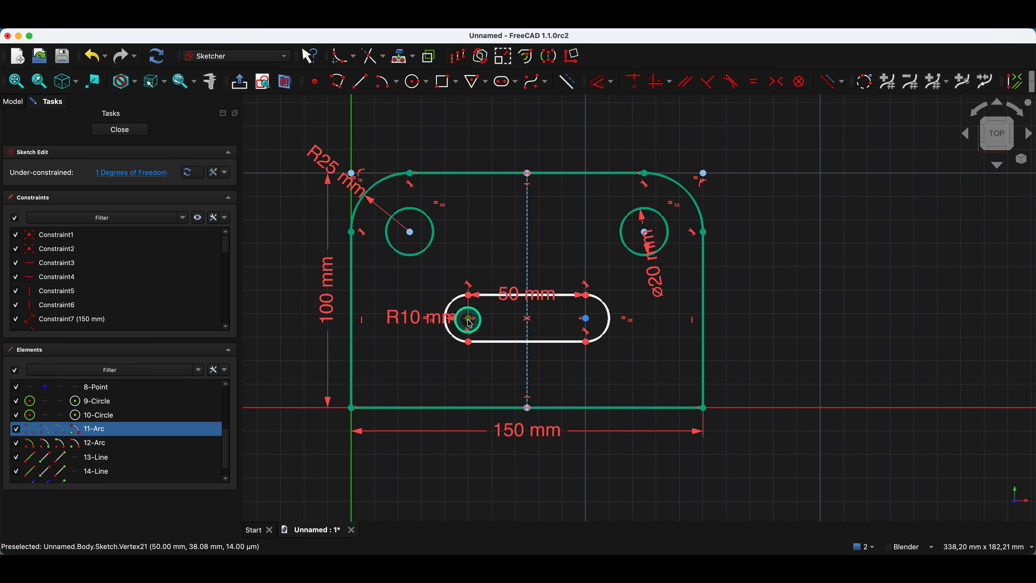
key(d)
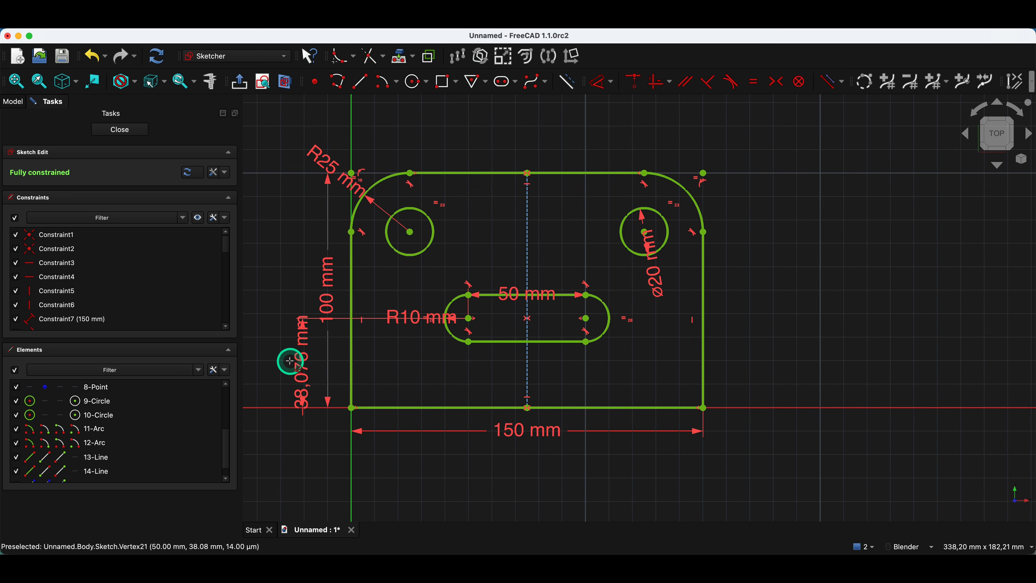
click(286, 363)
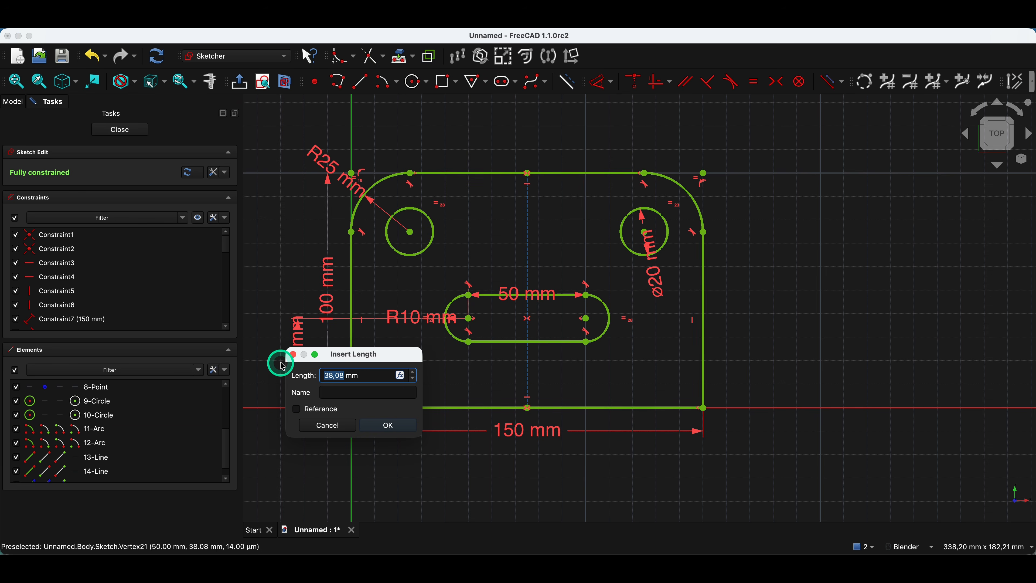
text(30)
key(Return)
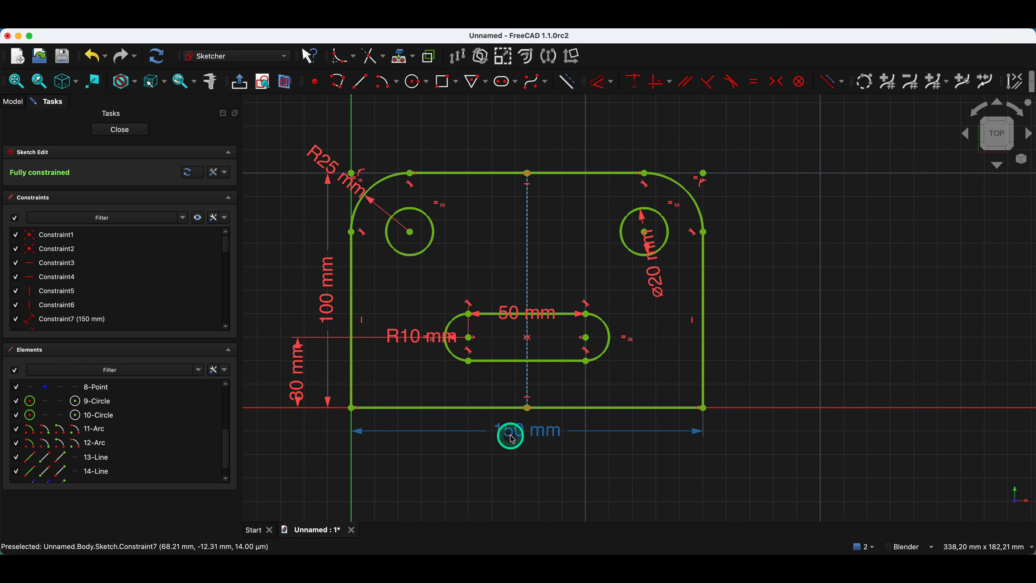
- Set the plate's overall width to 100 mm
double_click(512, 435)
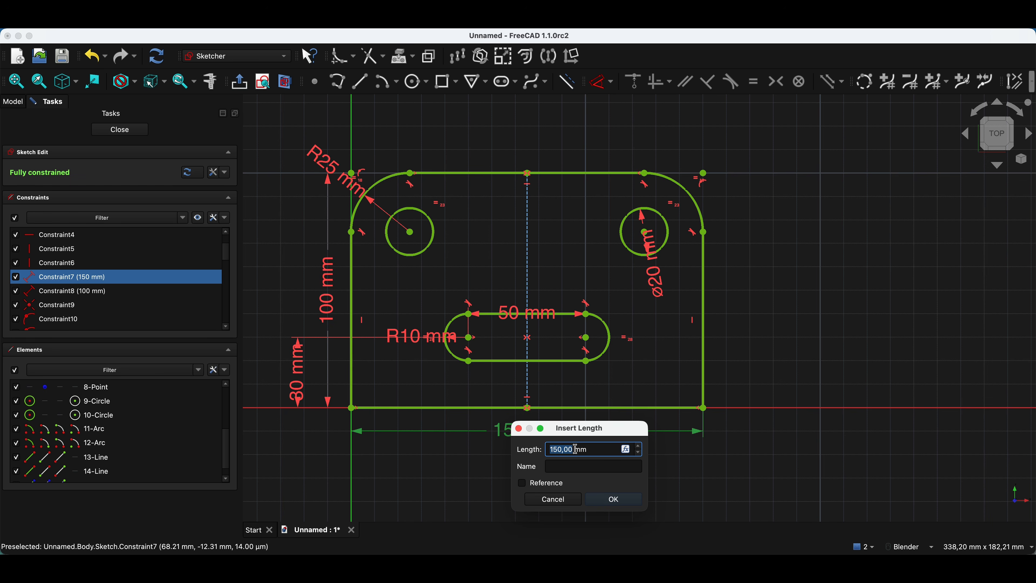
text(100)
key(Return)
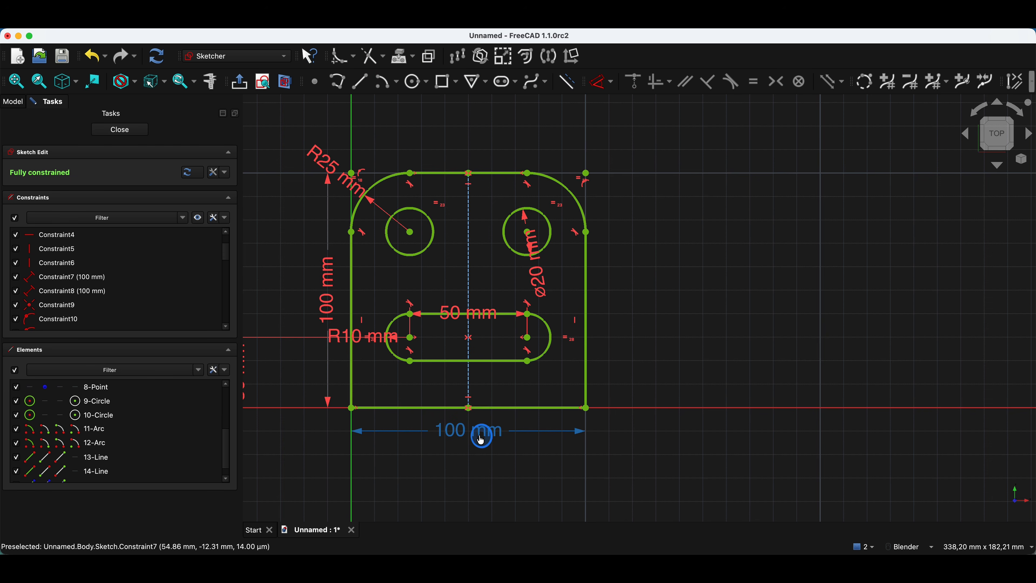
- Set the plate's overall width to 120 mm and close the sketch
double_click(481, 440)
text(120)
key(Return)
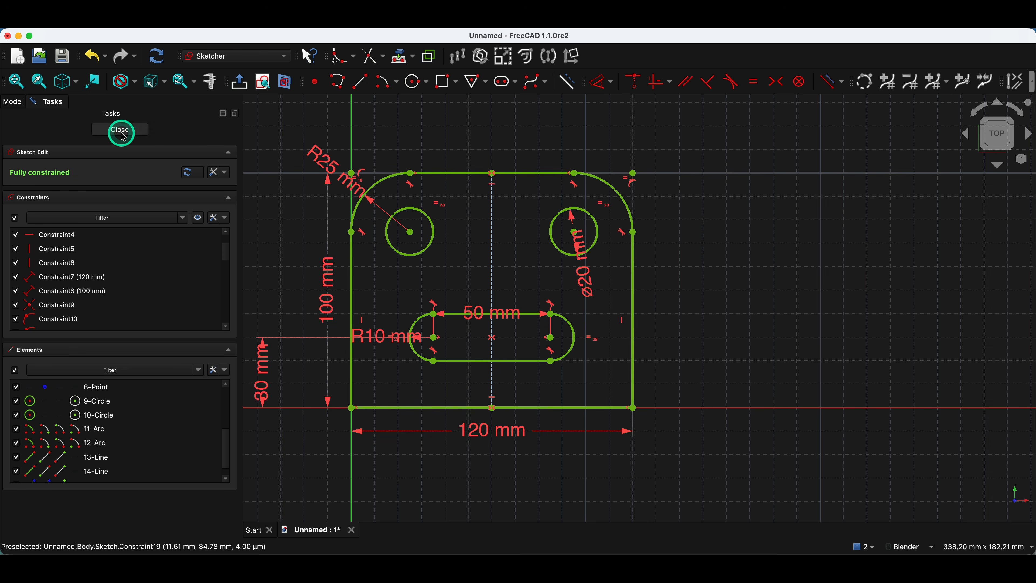
click(123, 131)
key(0)
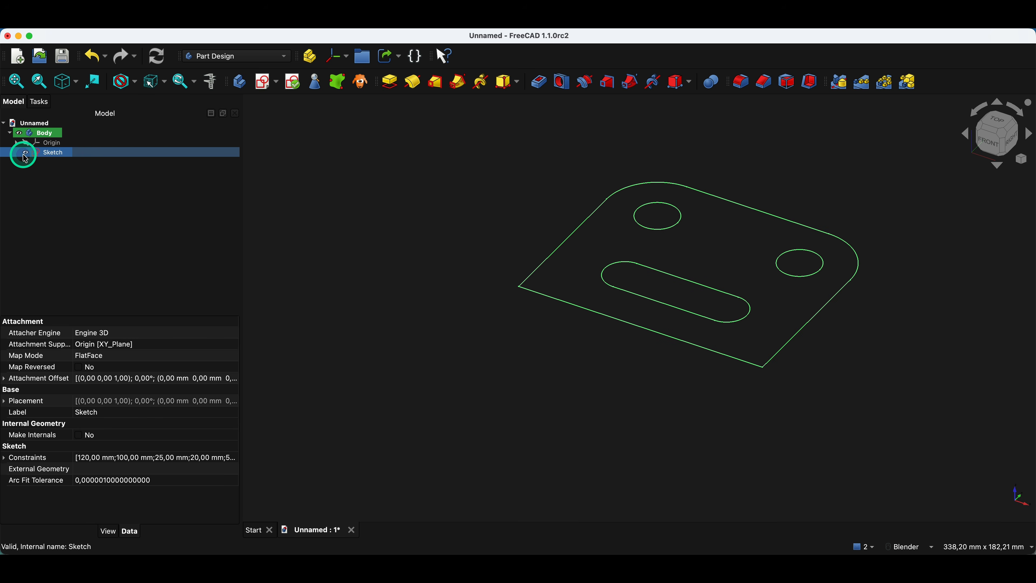
- Export the plate sketch in Autodesk DXF 2D format as freecad-dxf-test.dxf in the Sample folder
click(44, 159)
click(51, 155)
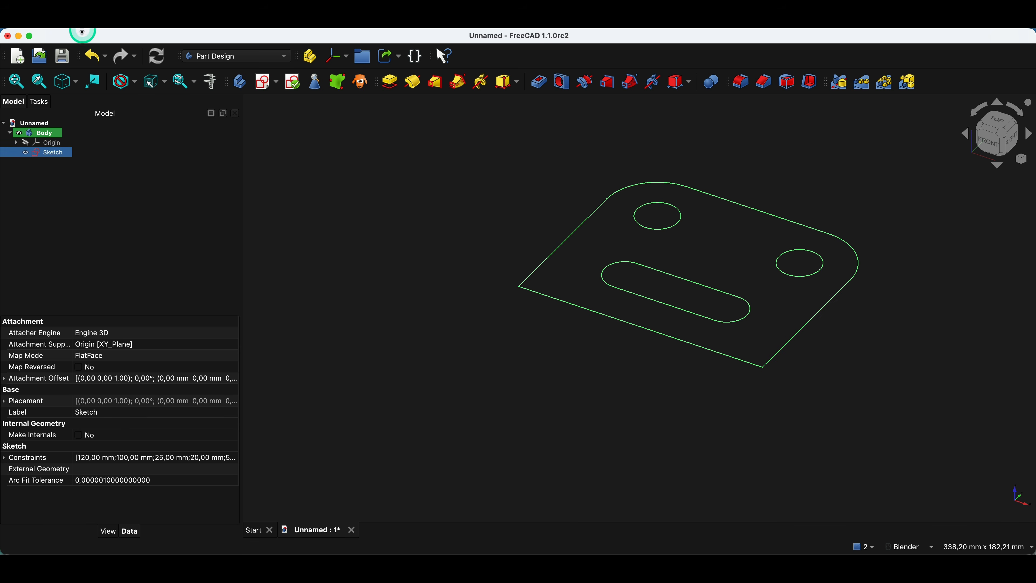
click(82, 32)
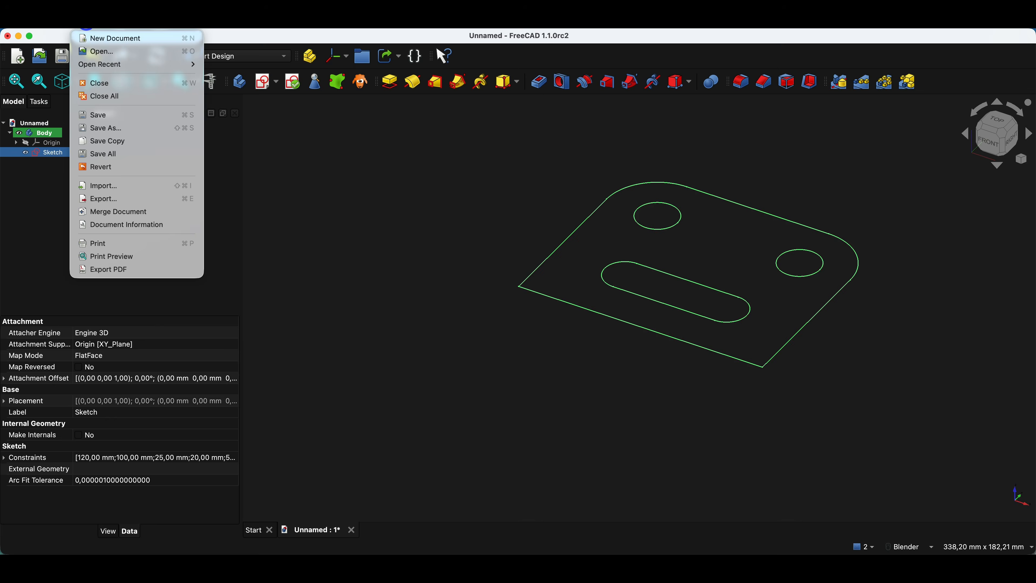
click(105, 199)
click(528, 129)
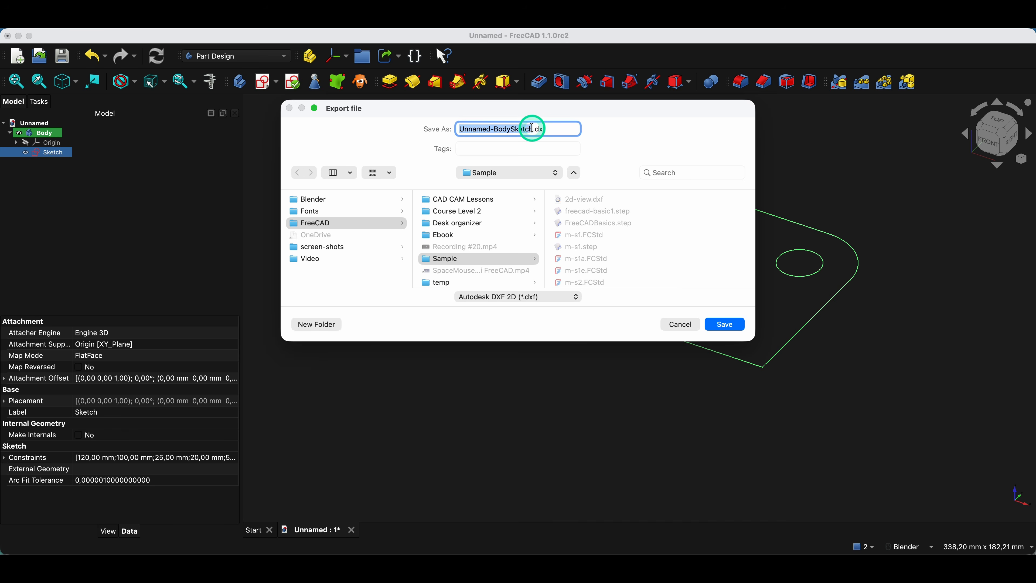
text(f)
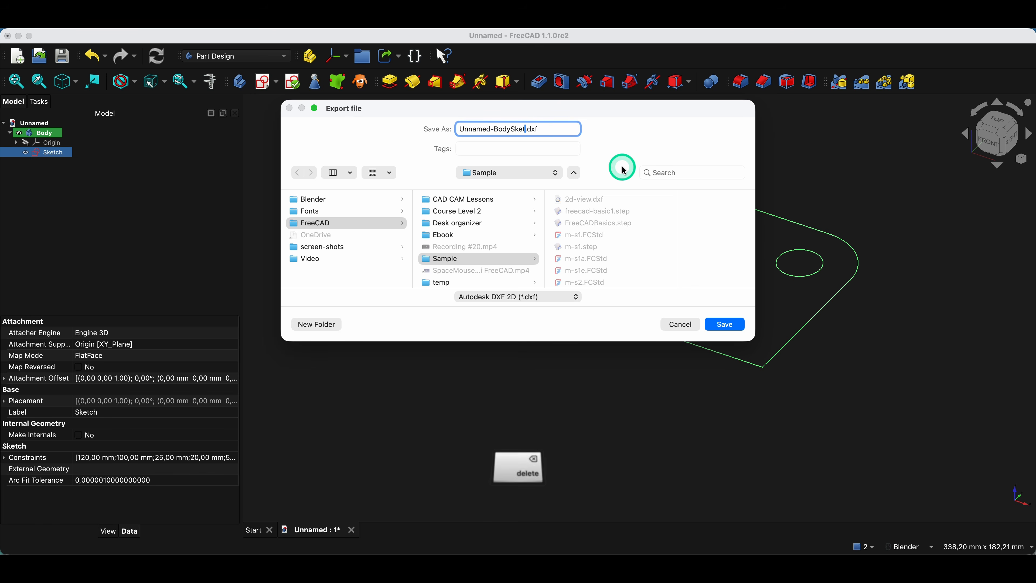
text(reecad-dxf-test)
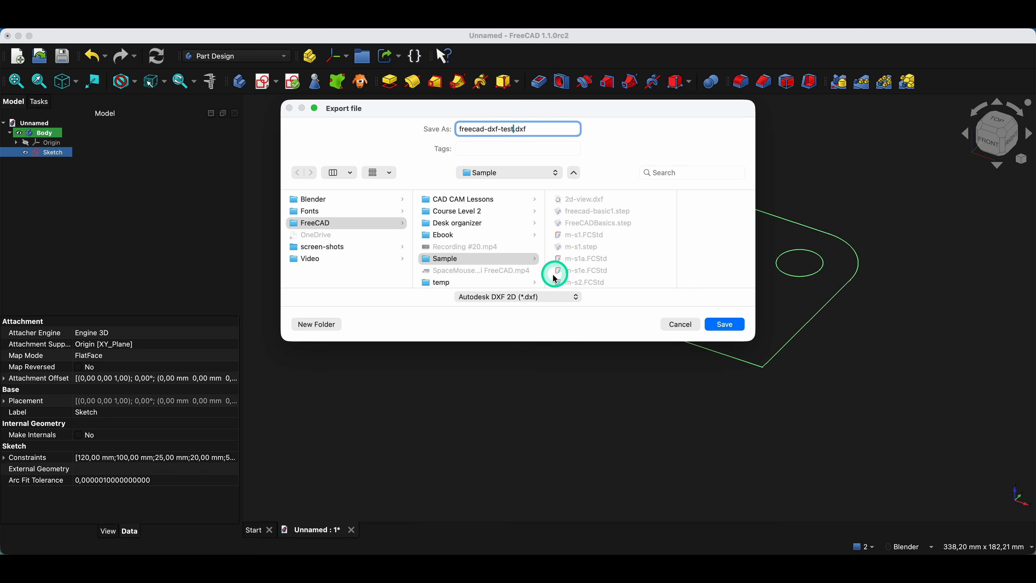
click(540, 297)
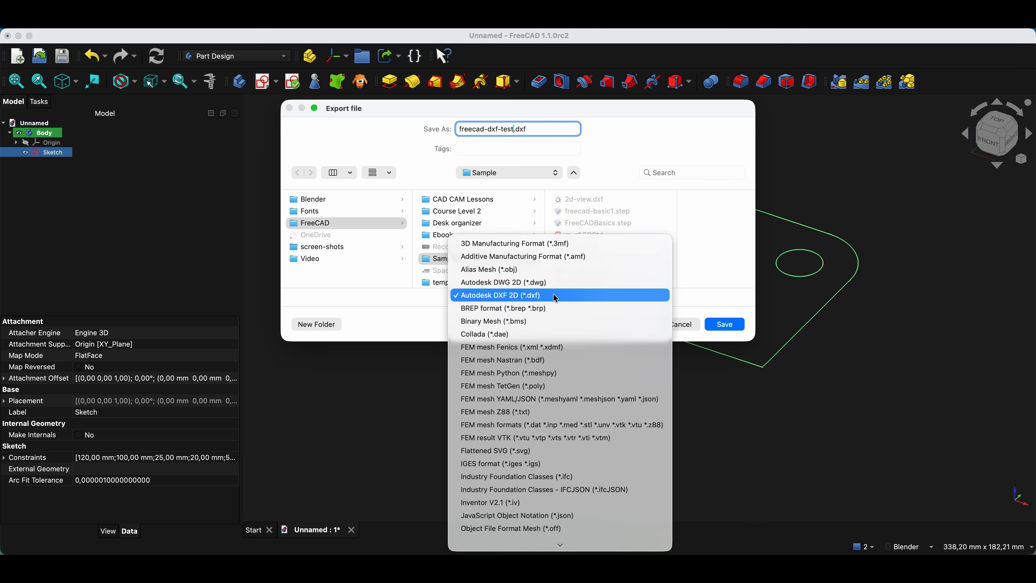
click(529, 296)
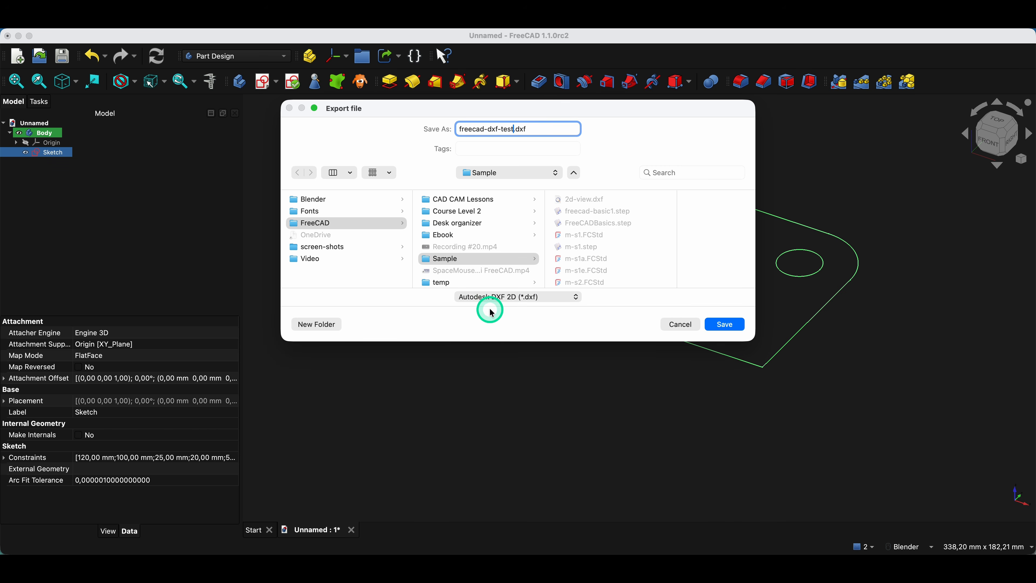
click(730, 323)
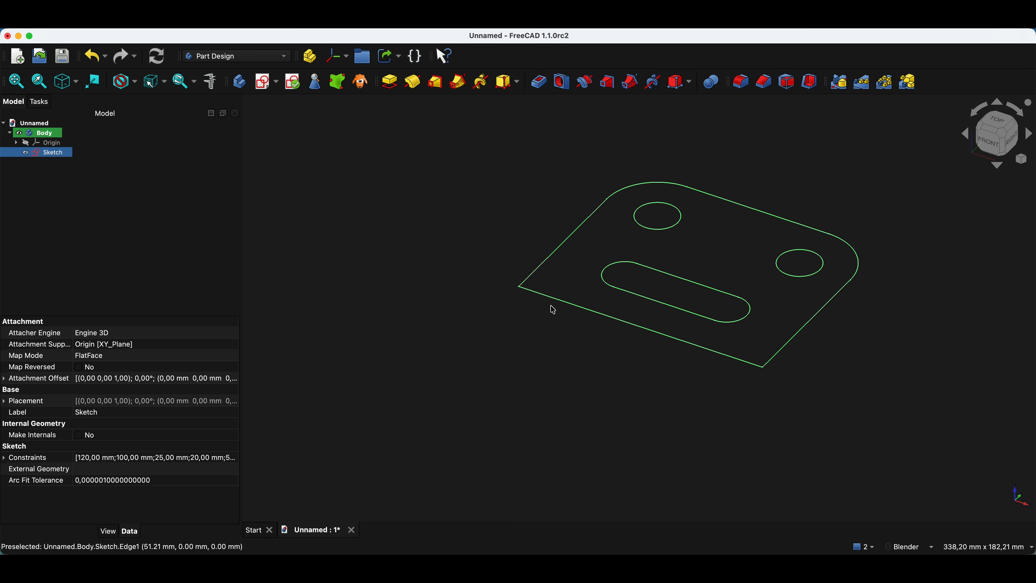
- Switch to QCAD and open freecad-dxf-test.dxf from the Sample folder
click(454, 238)
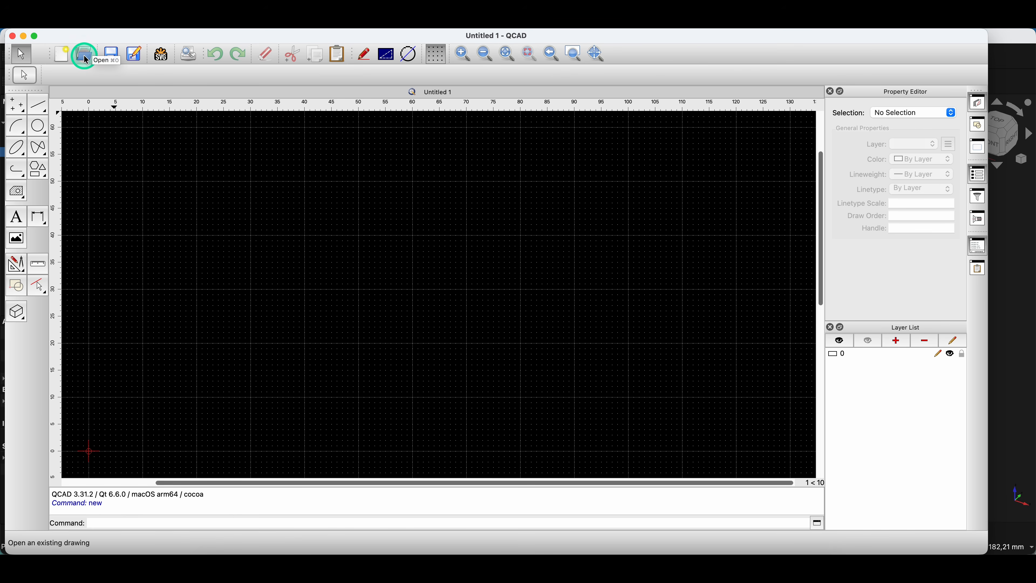
click(86, 61)
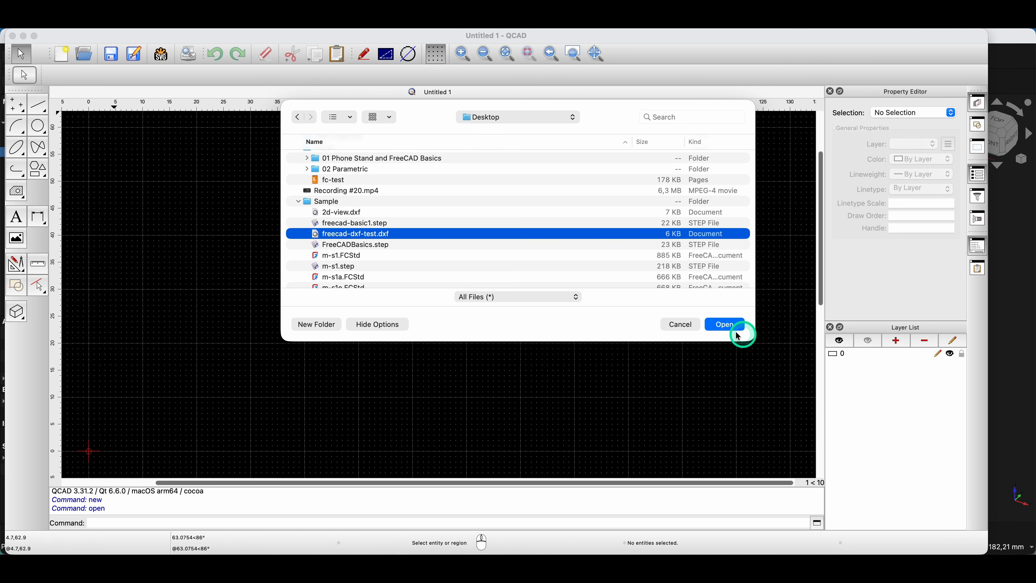
click(725, 324)
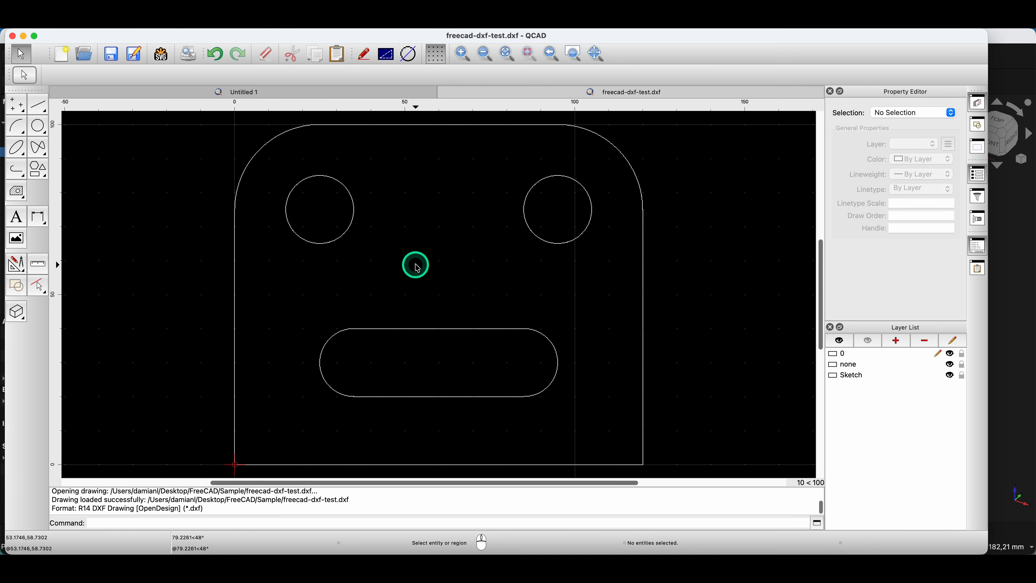
- Add a layer named layer 1 with red colour, 1.20mm lineweight and Continuous linetype
scroll(413, 262, down, 2)
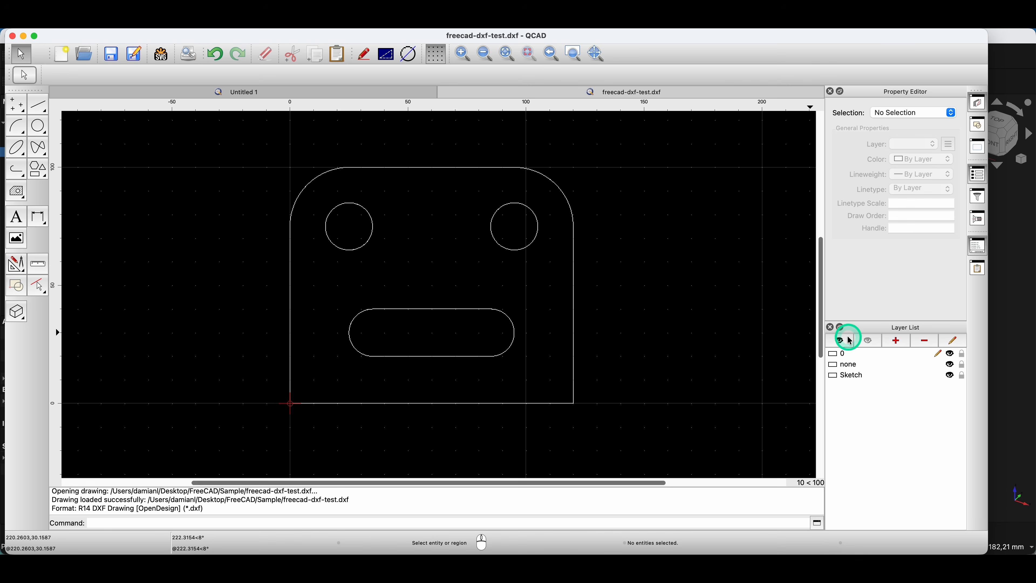
click(904, 343)
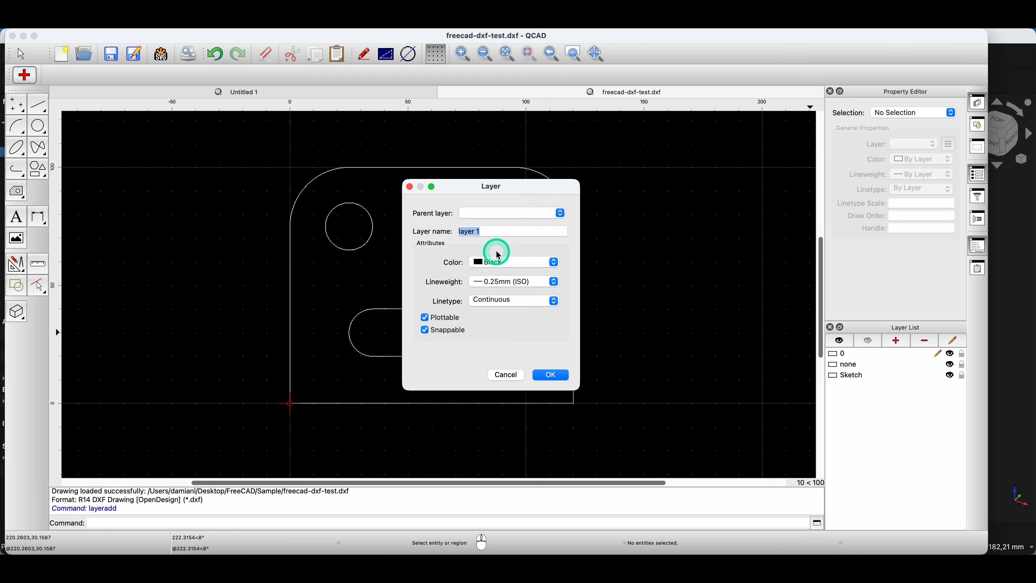
click(508, 263)
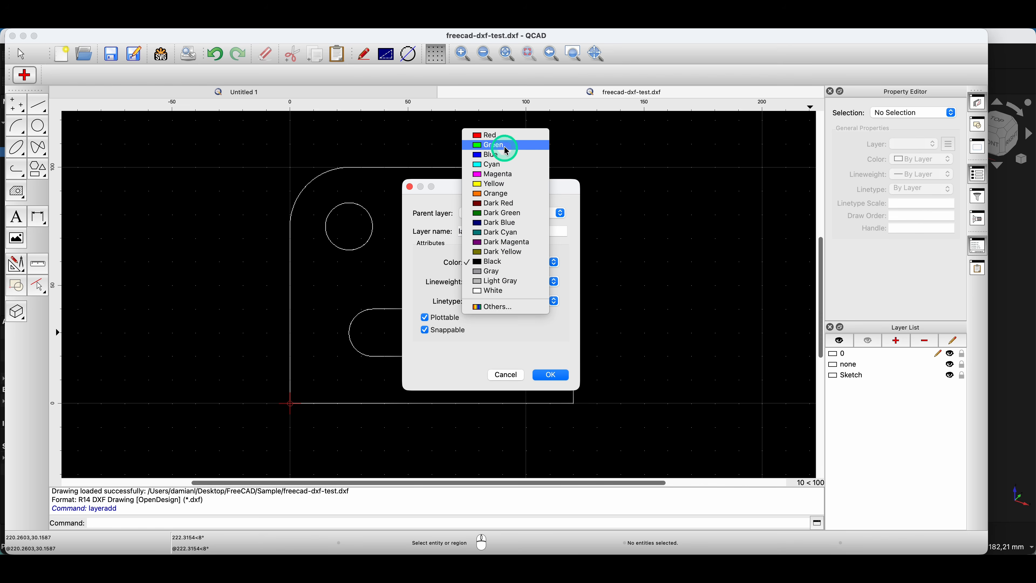
click(504, 139)
click(527, 281)
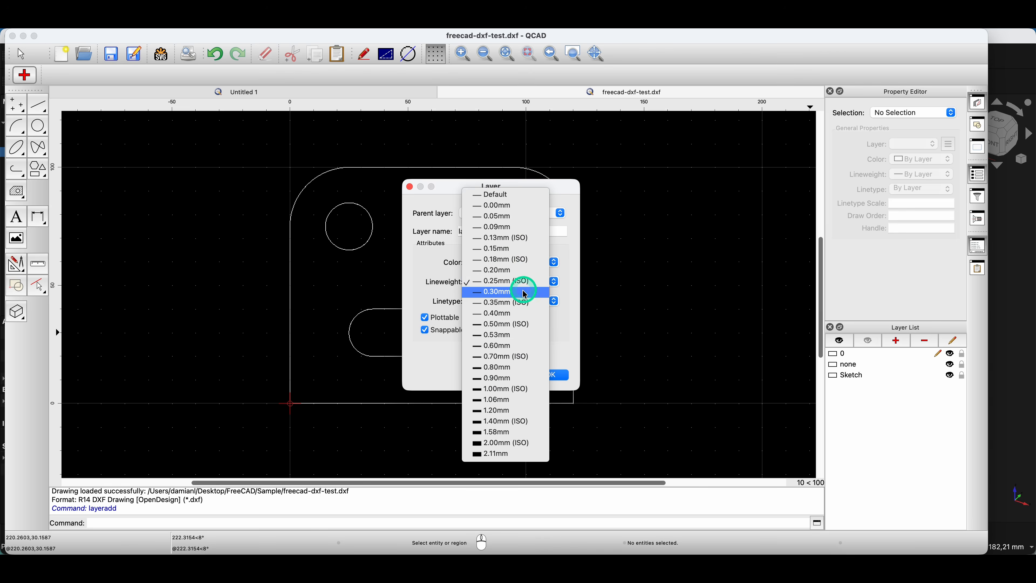
click(504, 411)
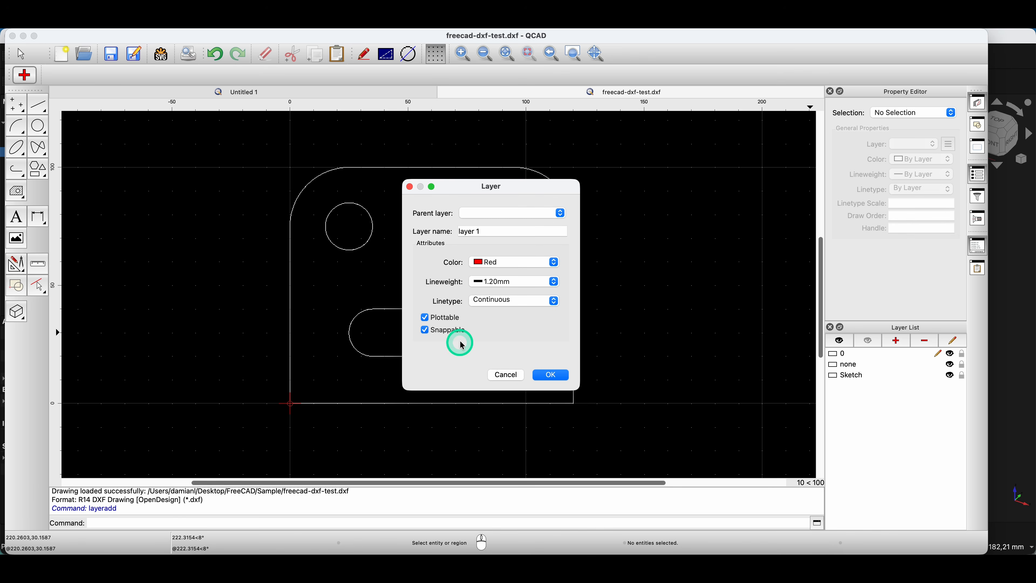
click(548, 374)
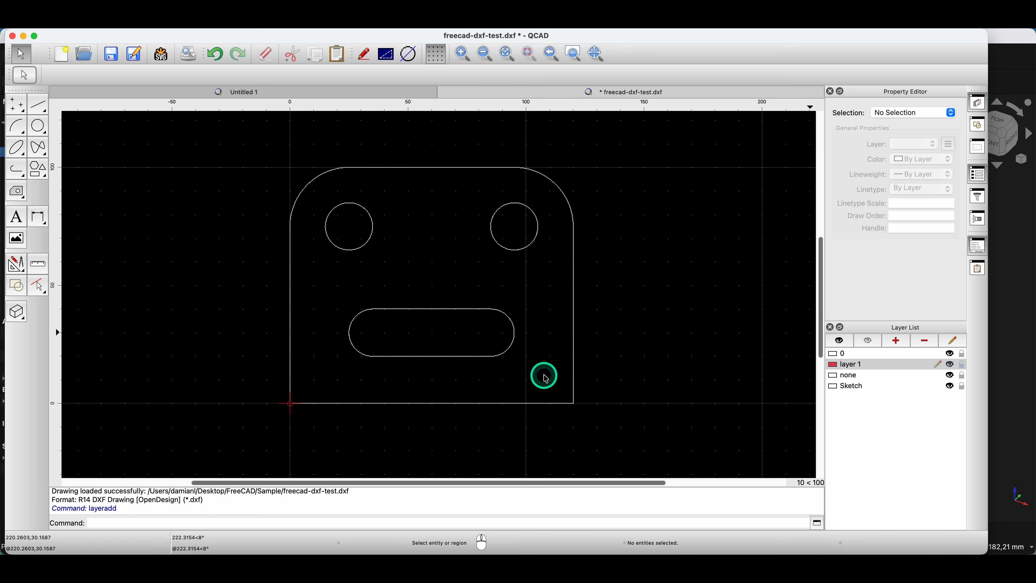
- Move all entities of the imported plate drawing onto layer 1 and clear the selection
click(261, 173)
click(594, 435)
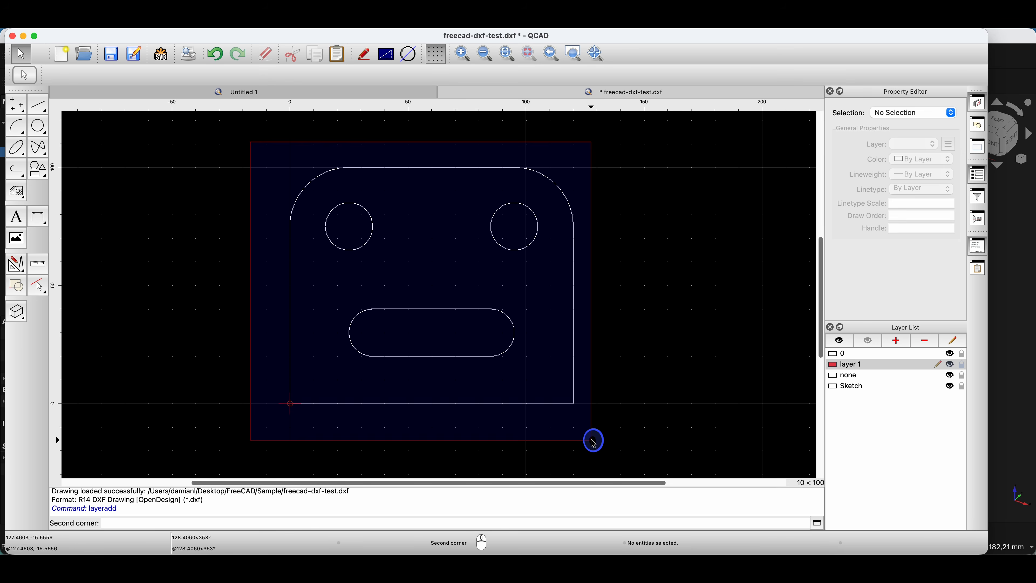
click(850, 364)
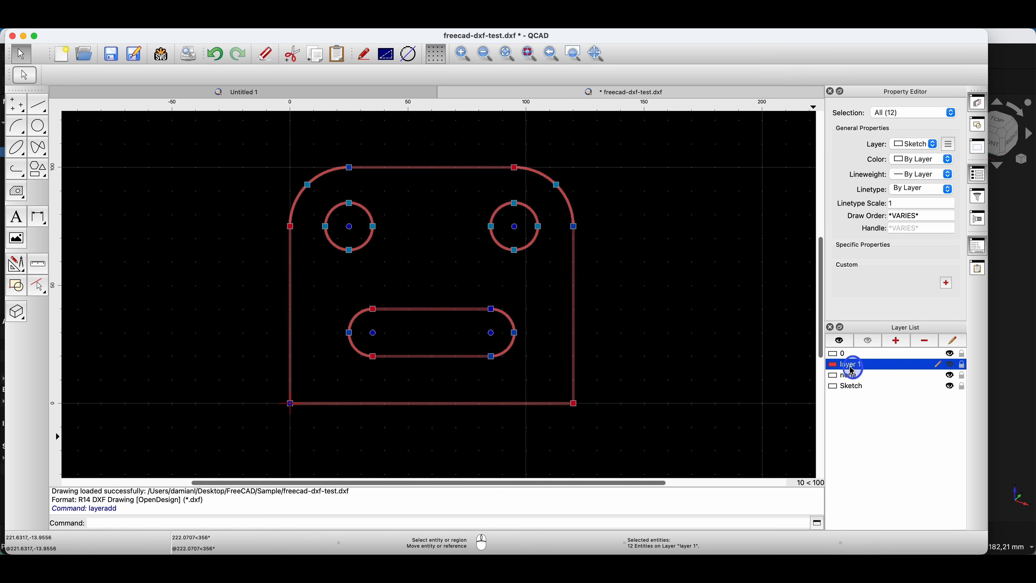
key(Escape)
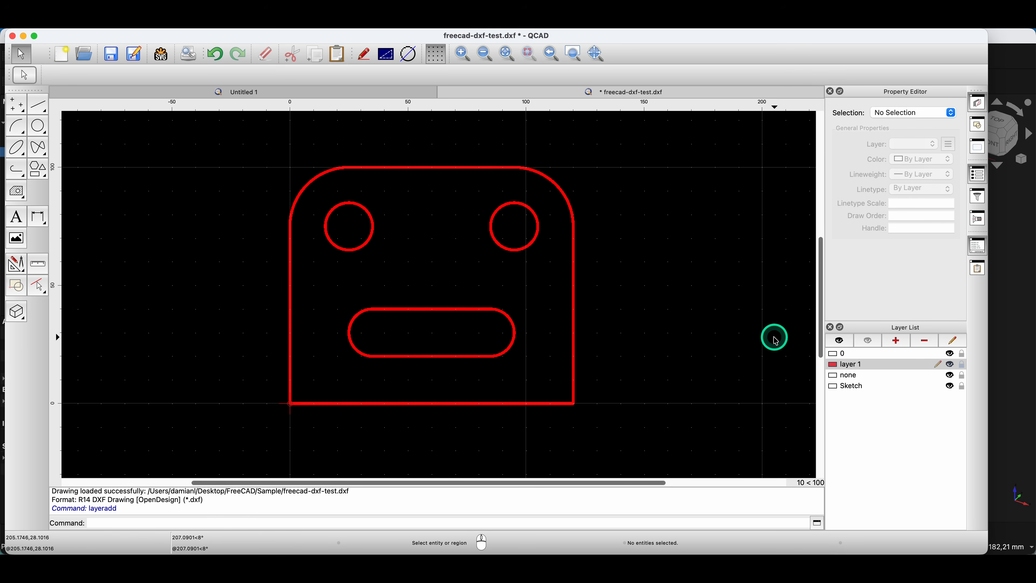
- Make layer 0 current and add a vertical dimension for the plate's full height, placed about 24 mm outside its left edge
click(847, 353)
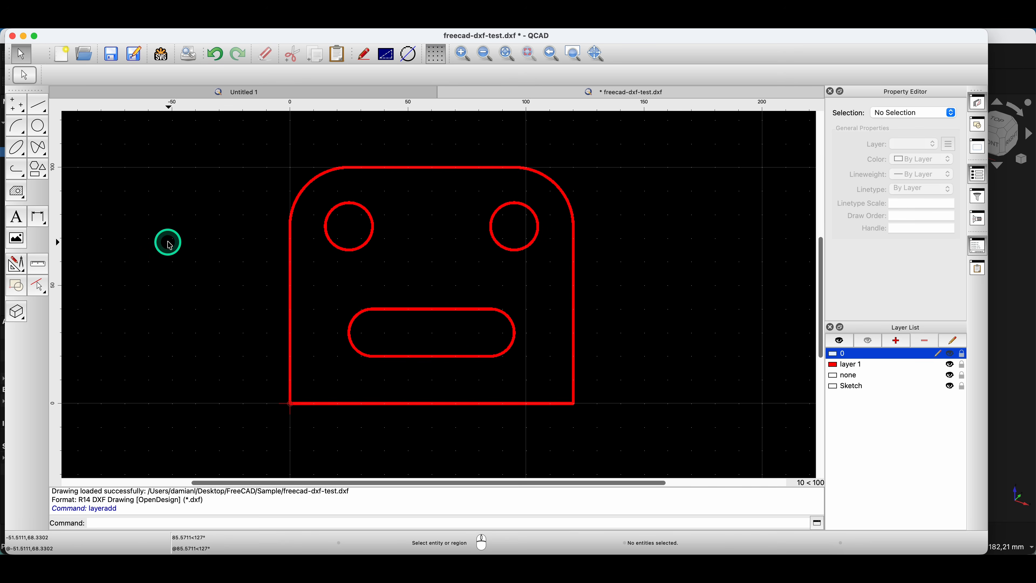
click(41, 217)
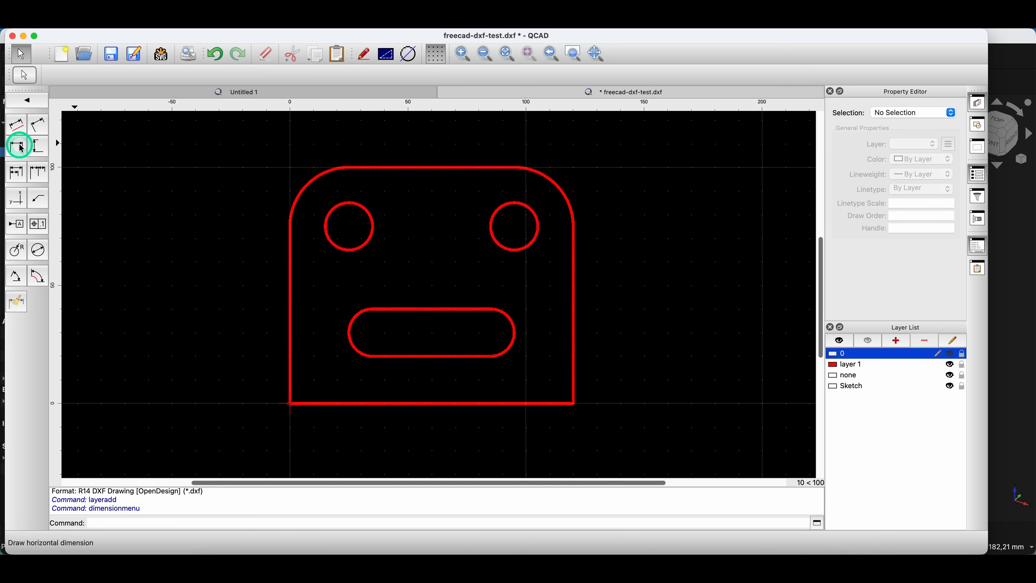
click(36, 147)
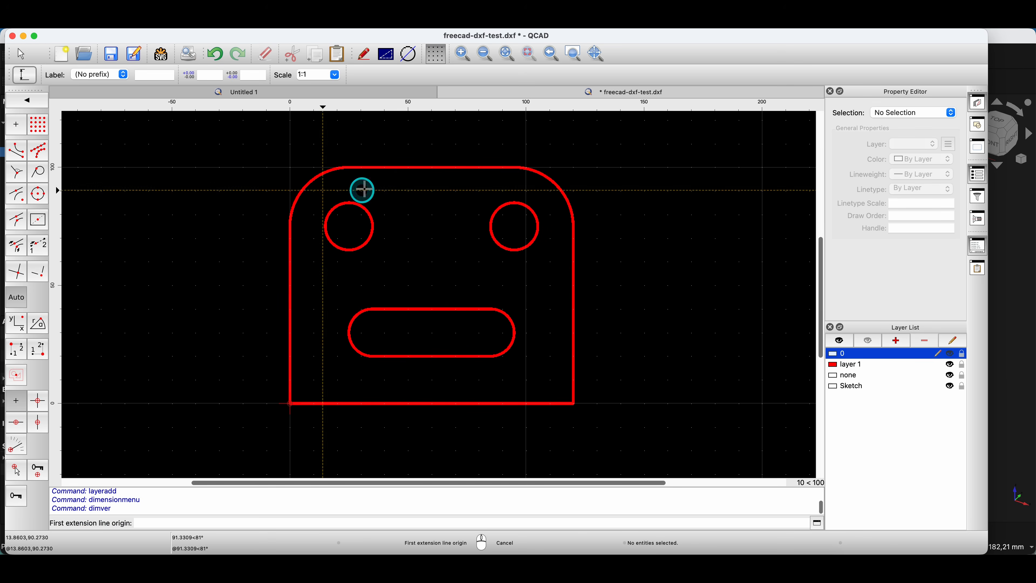
click(345, 167)
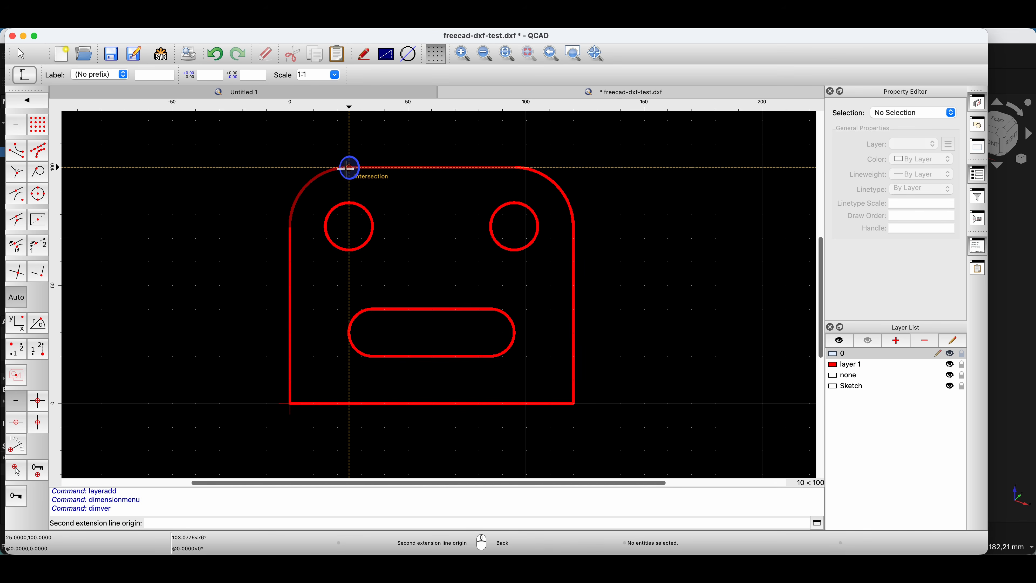
click(290, 403)
click(233, 288)
scroll(232, 287, up, 6)
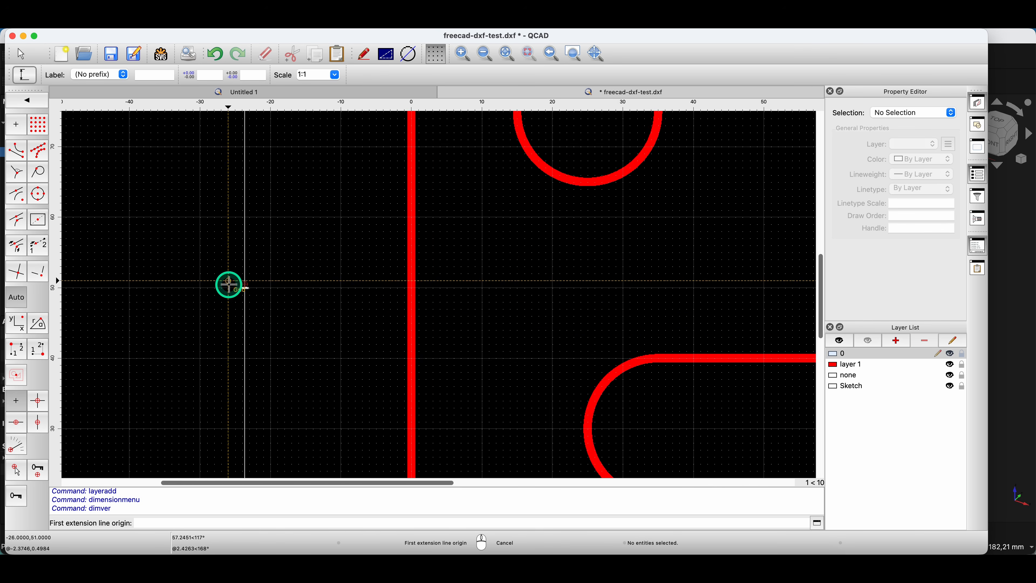
scroll(281, 250, up, 1)
right_click(263, 270)
- Set the text height of the plate's vertical dimension to 5.8 and deselect it
scroll(245, 289, up, 4)
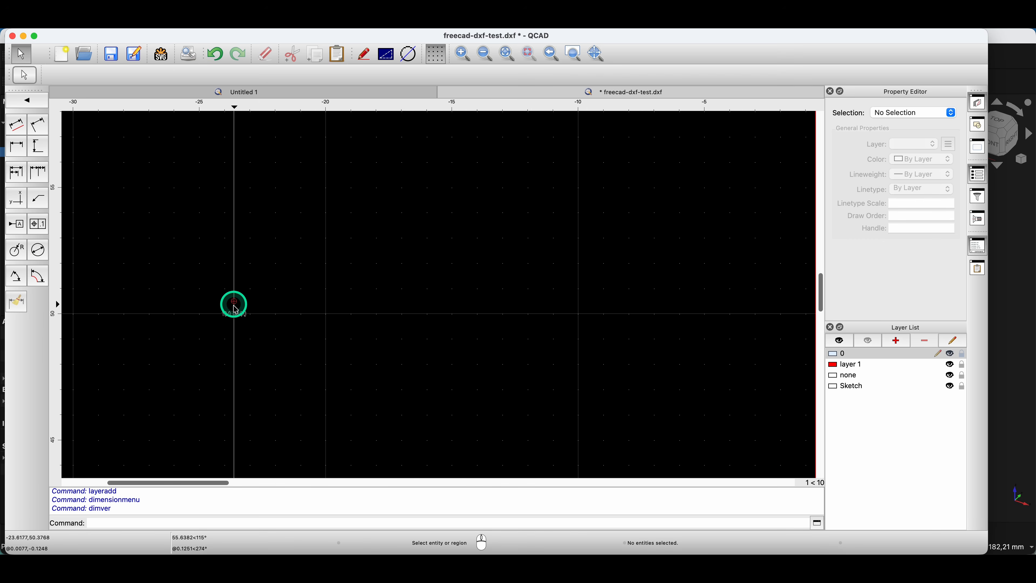
click(233, 315)
scroll(890, 245, down, 3)
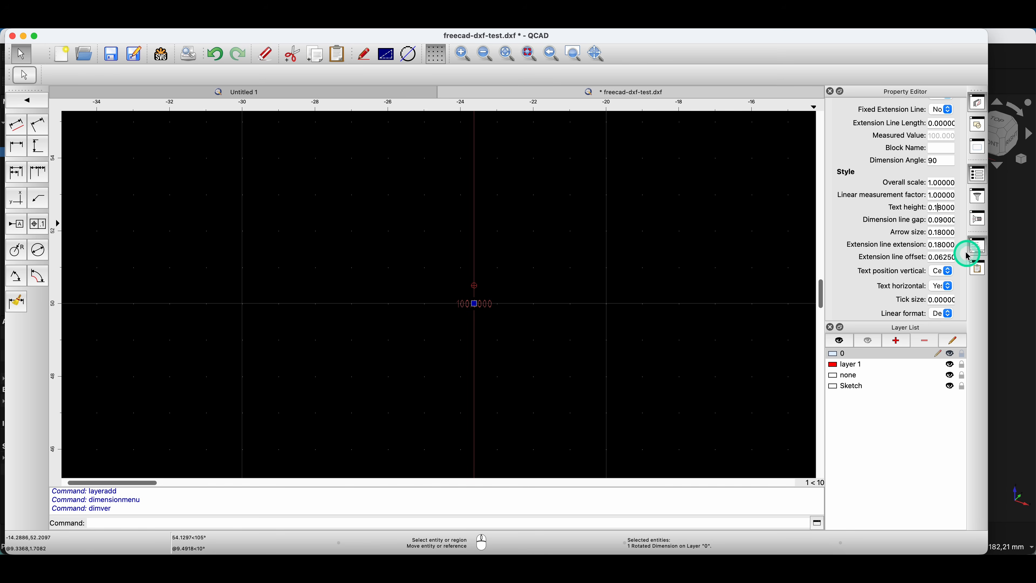
key(BackSpace)
key(Left)
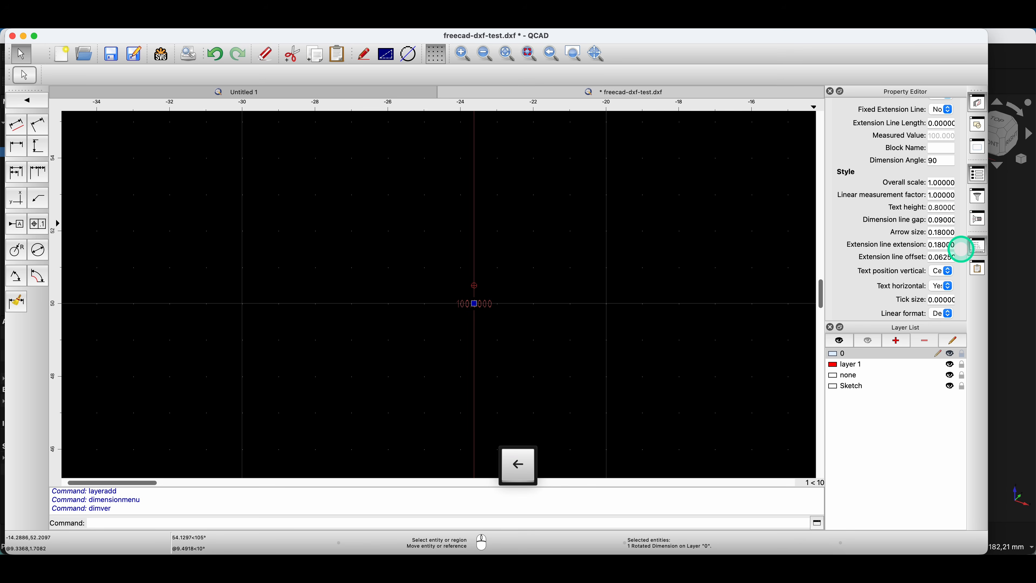
key(BackSpace)
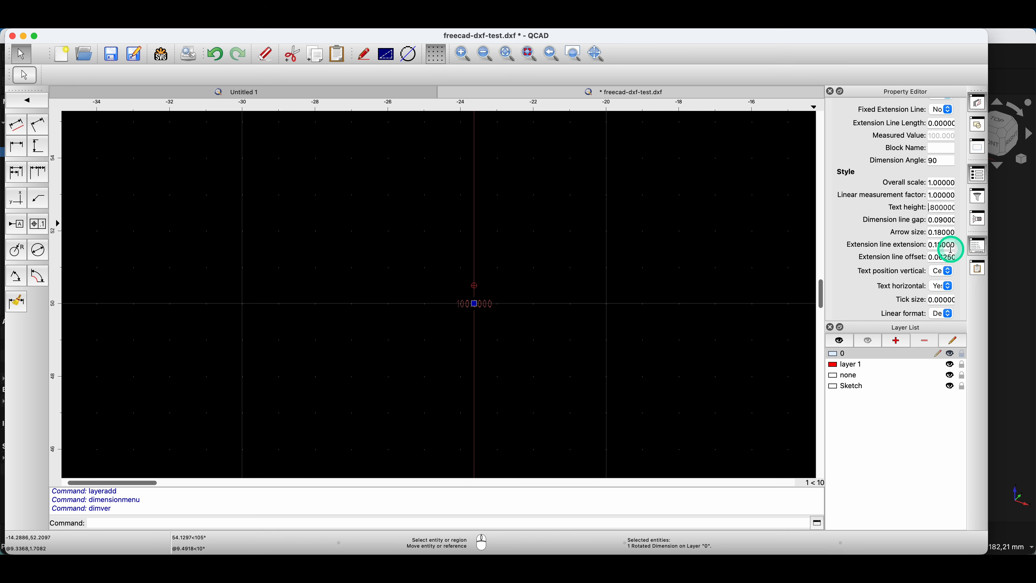
text(5)
click(934, 221)
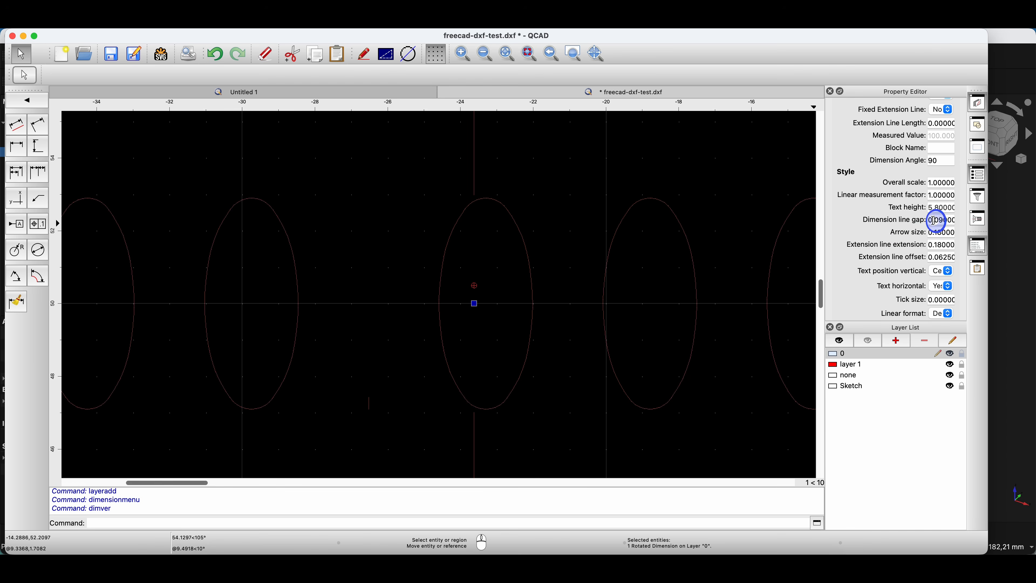
scroll(541, 218, down, 8)
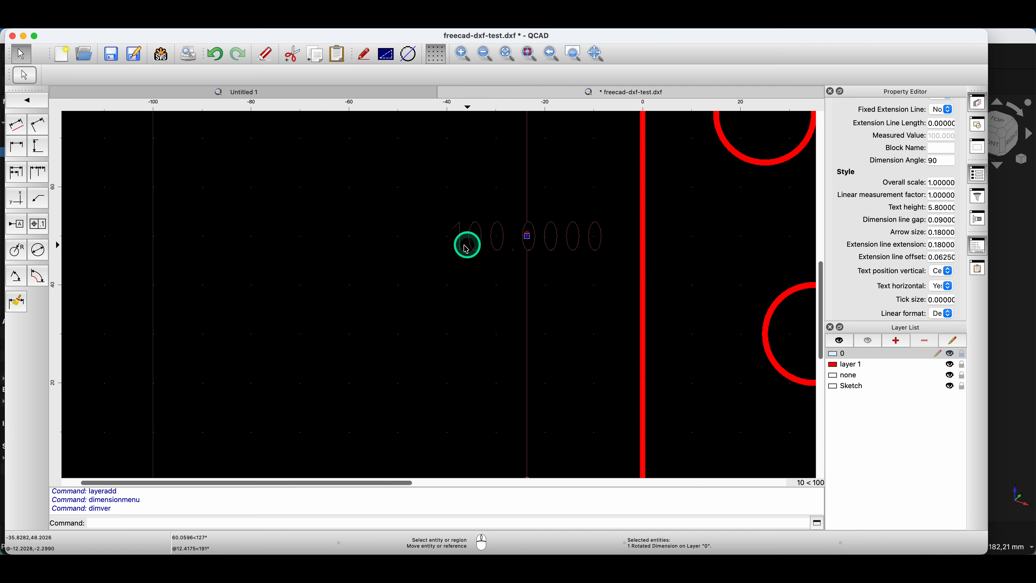
scroll(467, 247, down, 6)
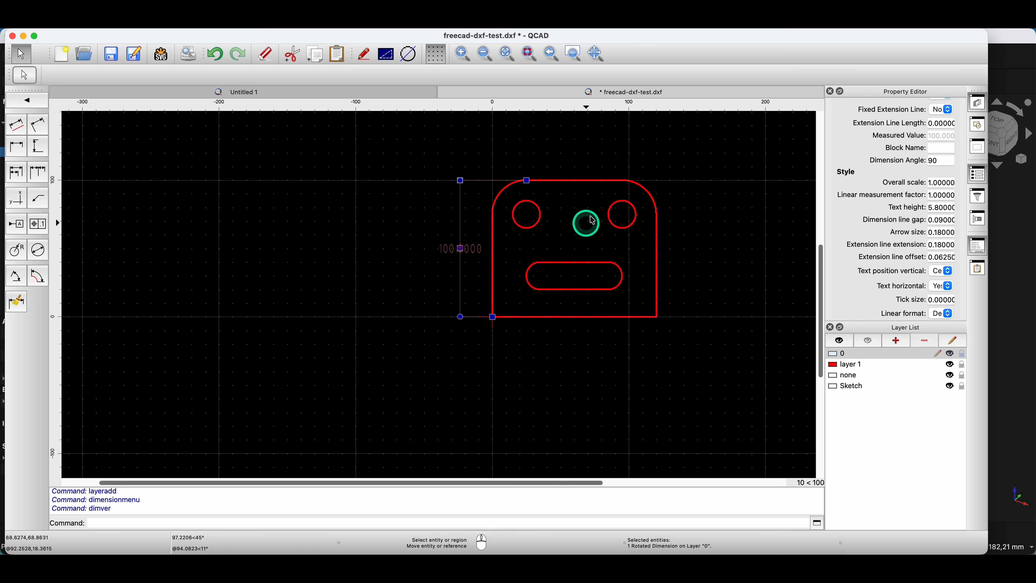
click(580, 145)
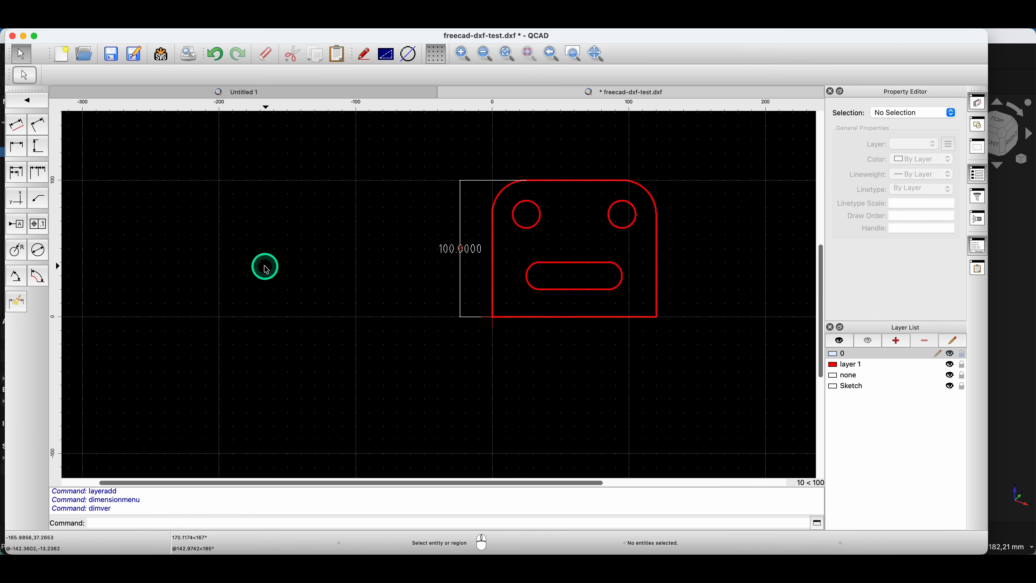
scroll(252, 275, down, 2)
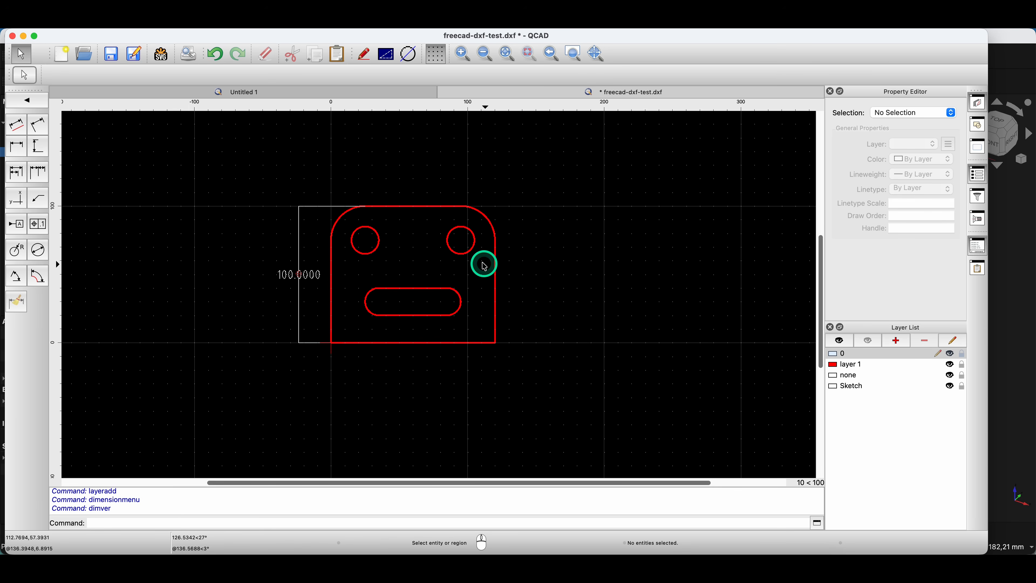
click(22, 100)
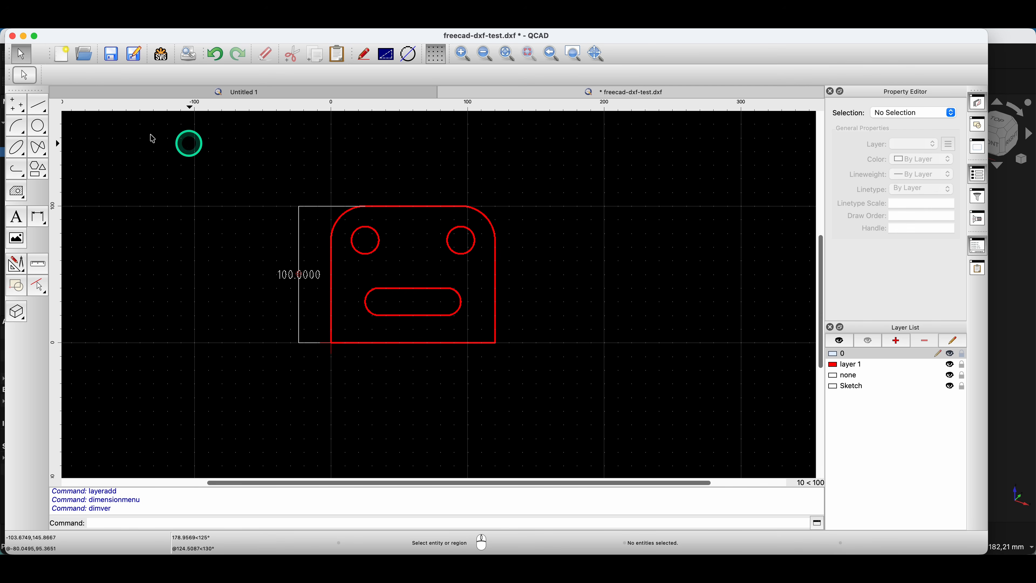
click(36, 169)
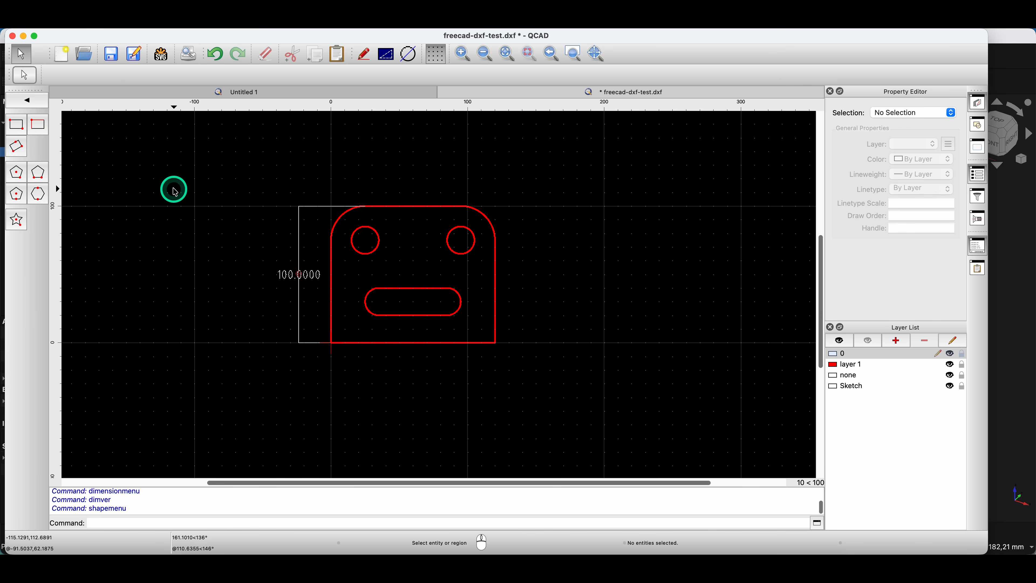
click(26, 127)
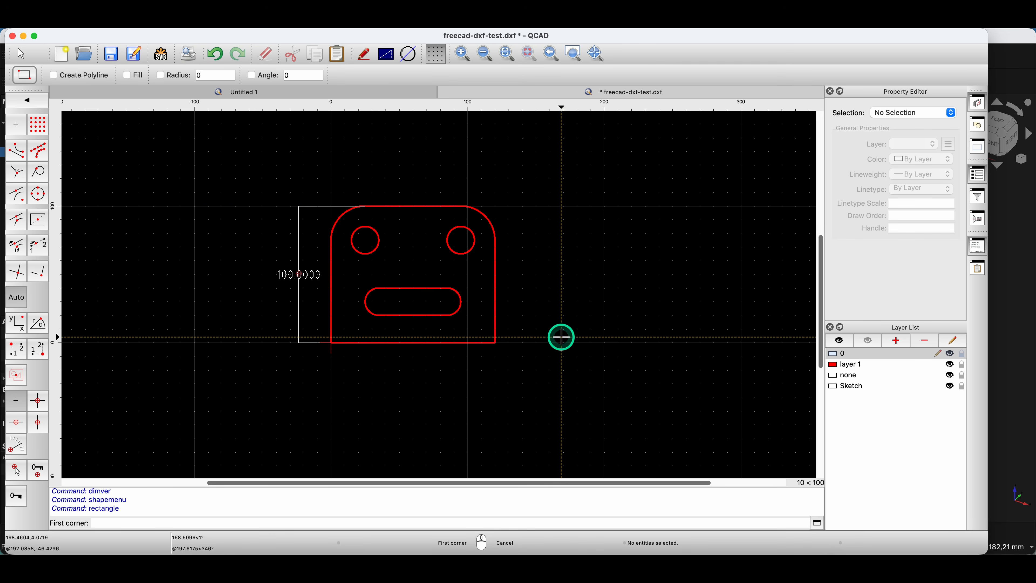
scroll(334, 341, down, 1)
scroll(335, 340, down, 1)
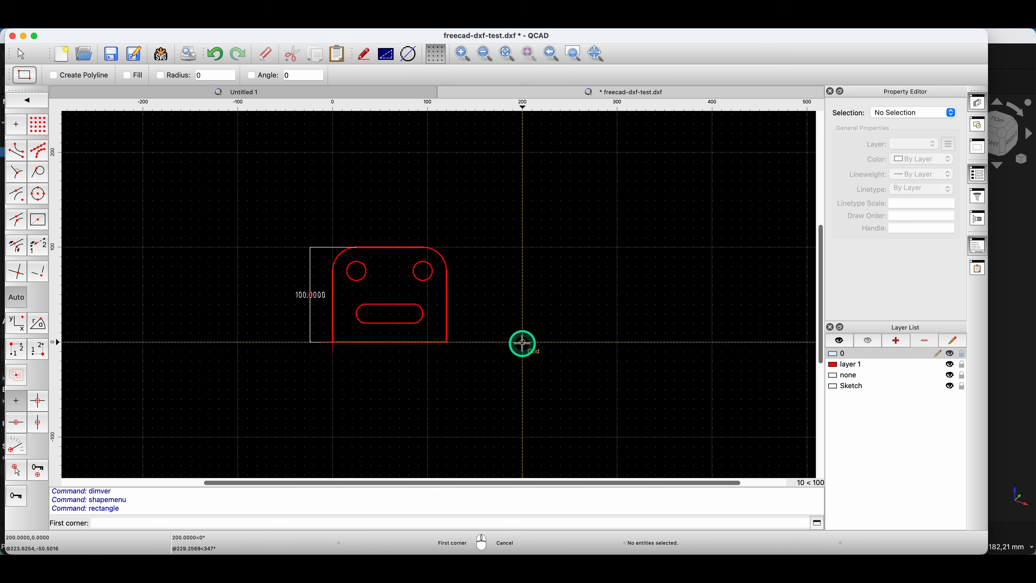
click(522, 342)
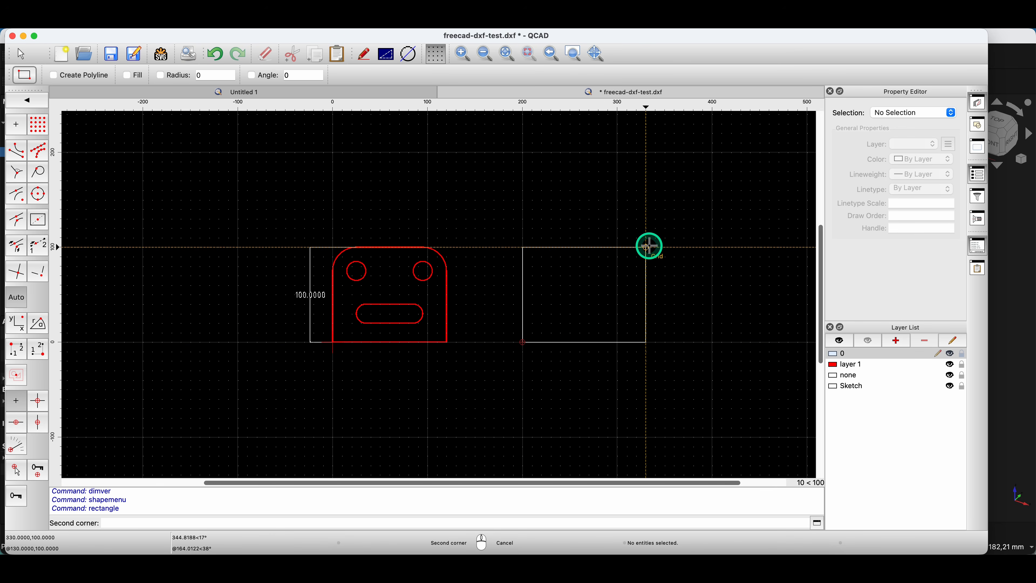
scroll(644, 245, up, 3)
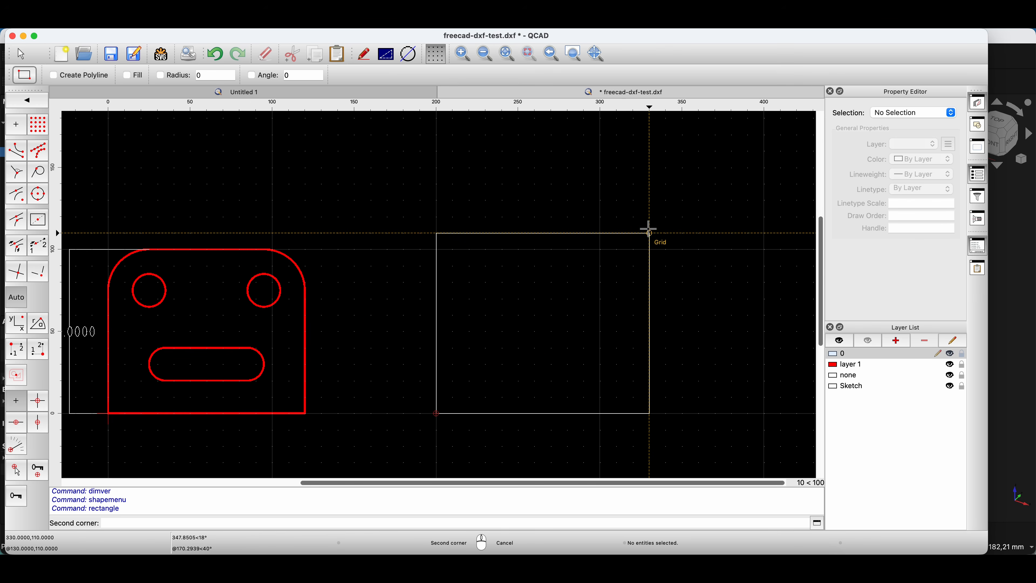
click(130, 521)
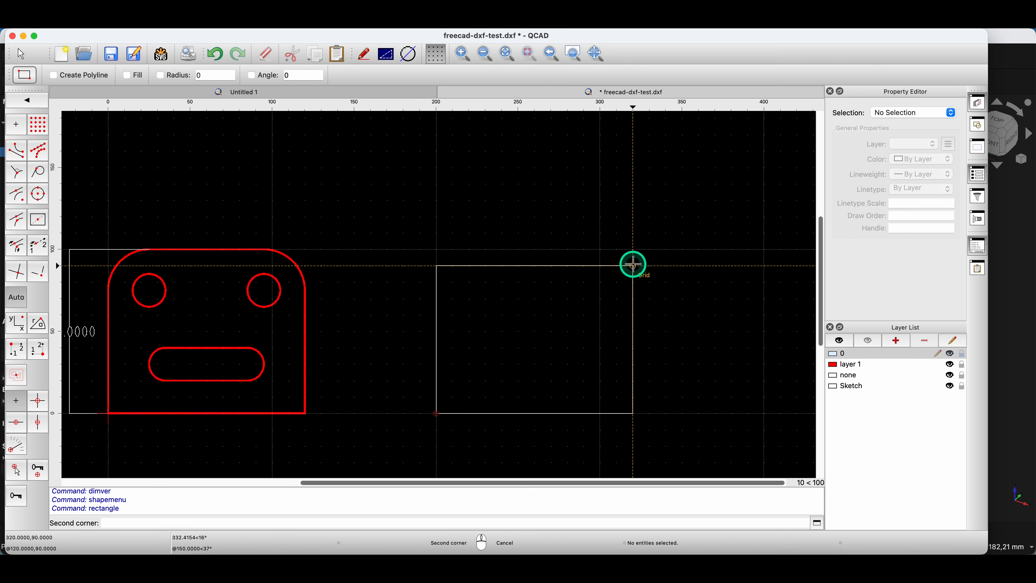
text(@)
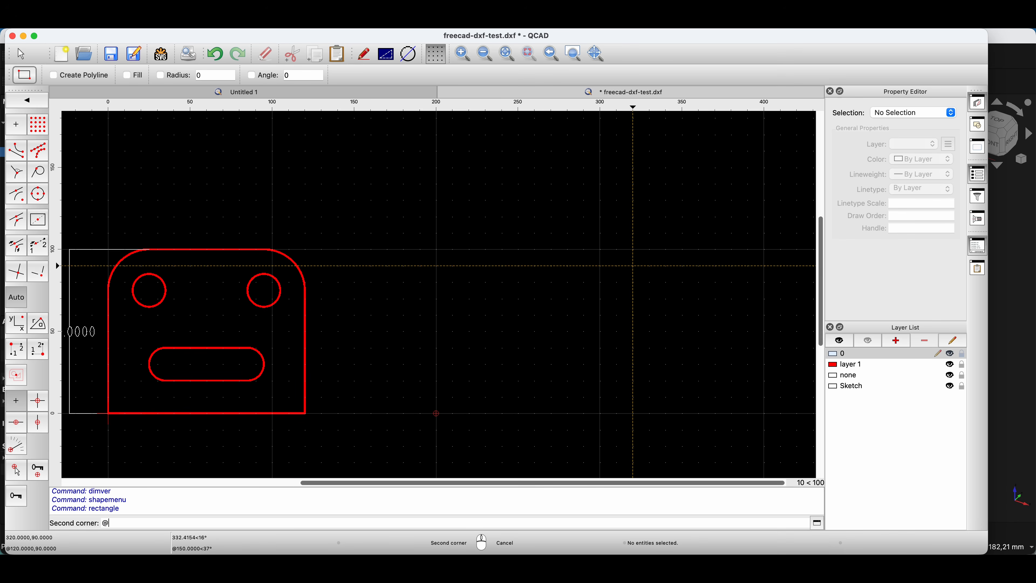
text(1)
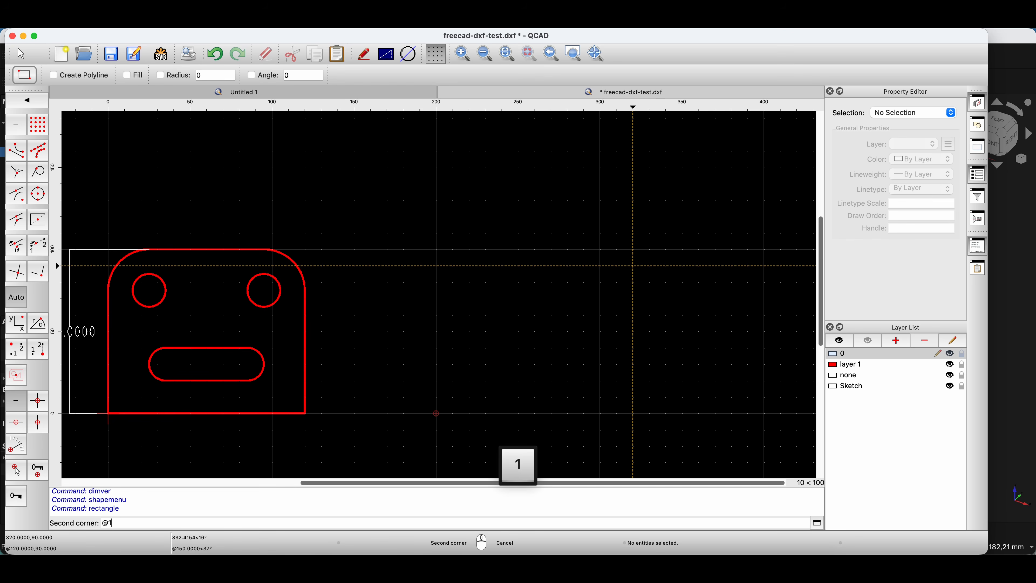
text(20,)
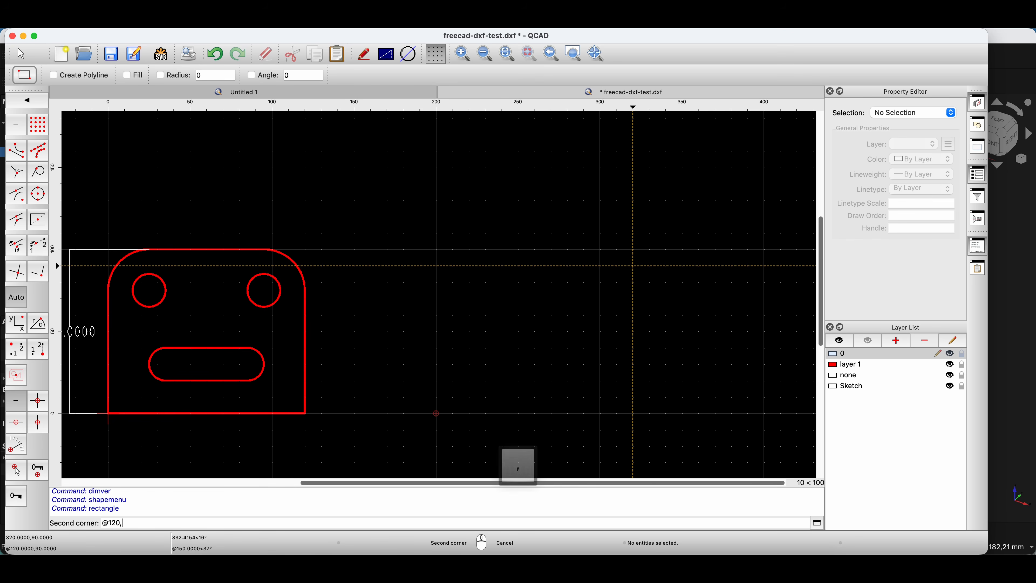
text(100)
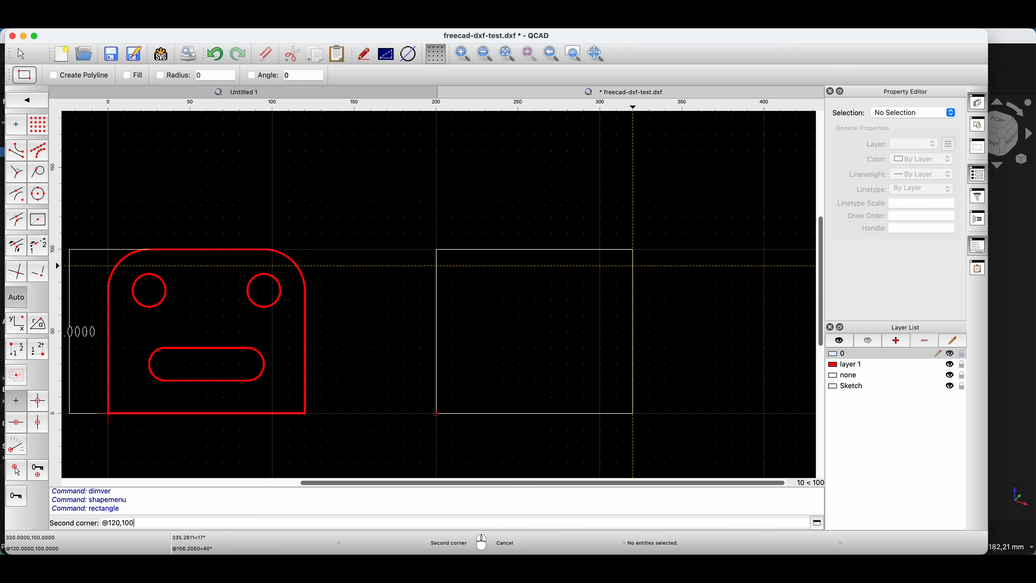
key(Return)
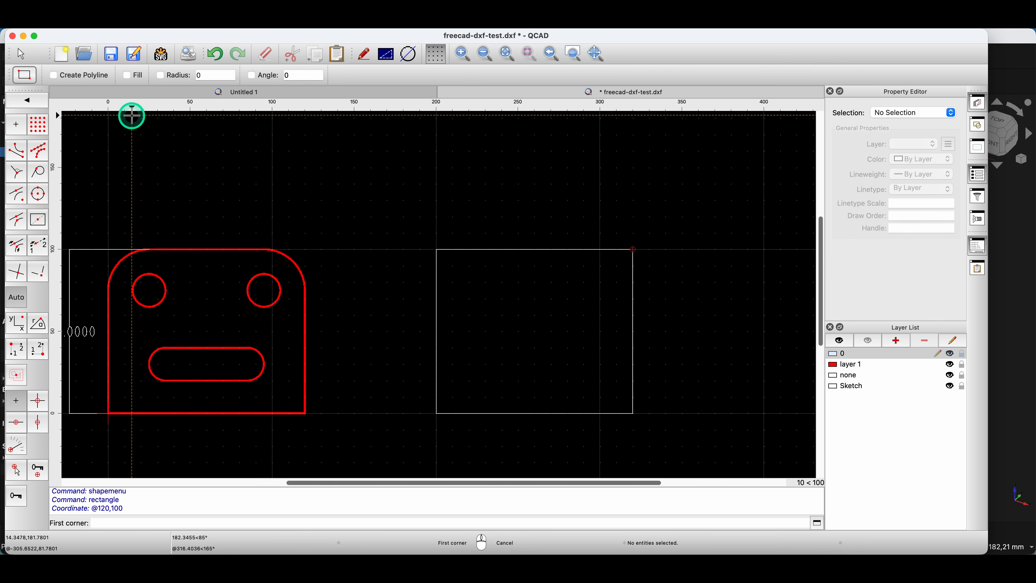
right_click(200, 163)
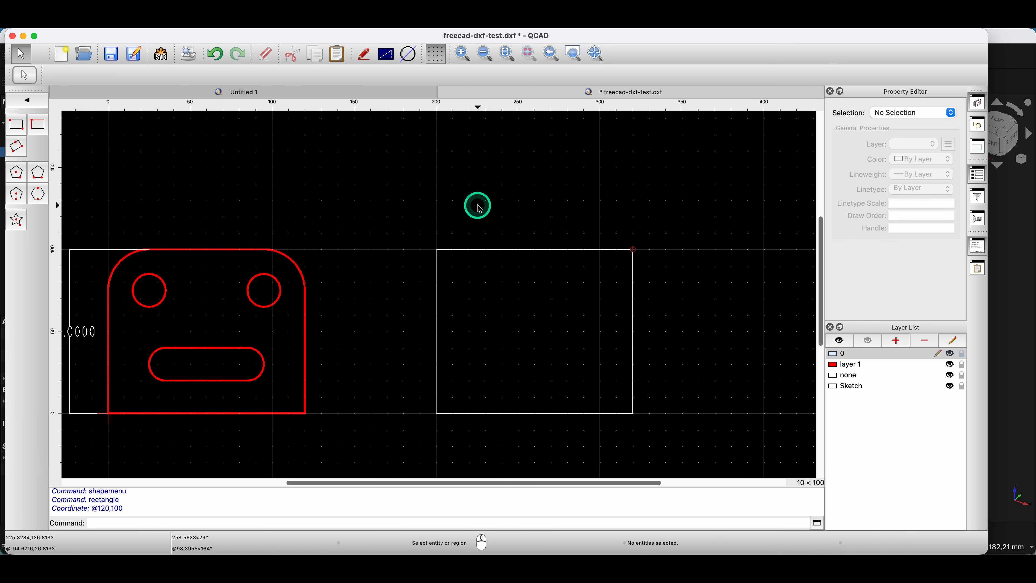
- Round the new rectangle's upper-left corner with a radius of 25, keeping Trim enabled
scroll(479, 208, down, 1)
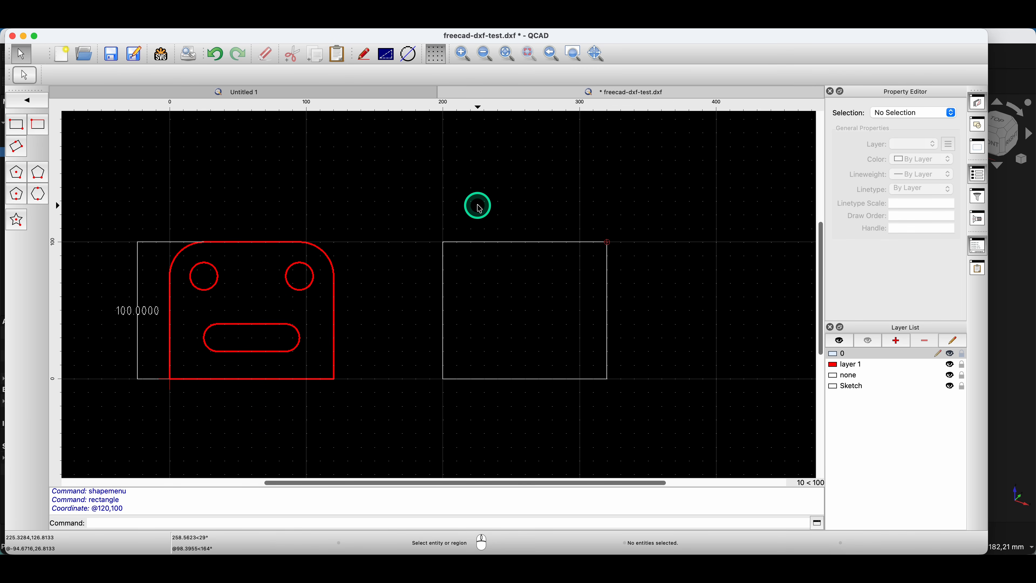
click(22, 104)
click(16, 267)
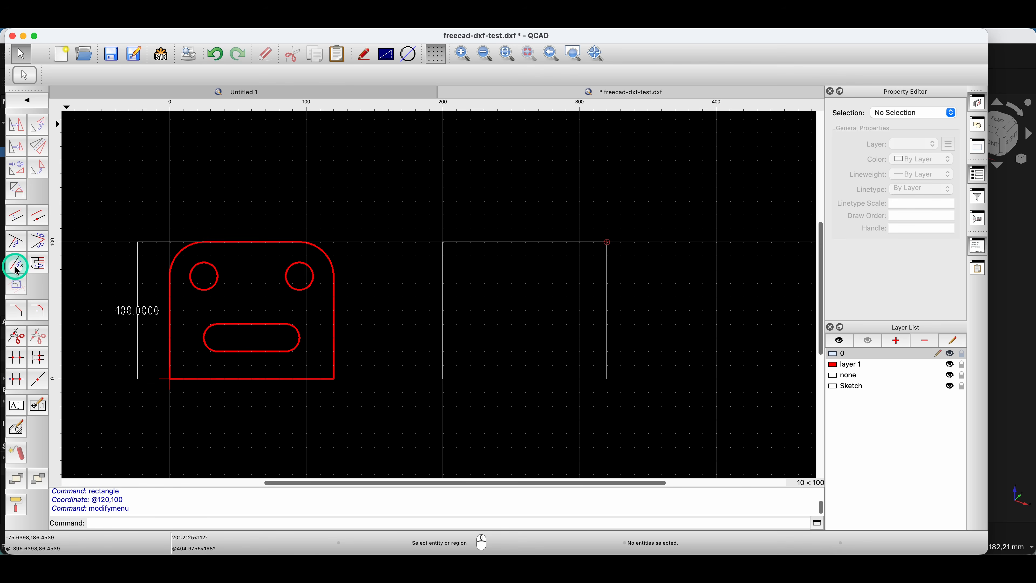
click(37, 310)
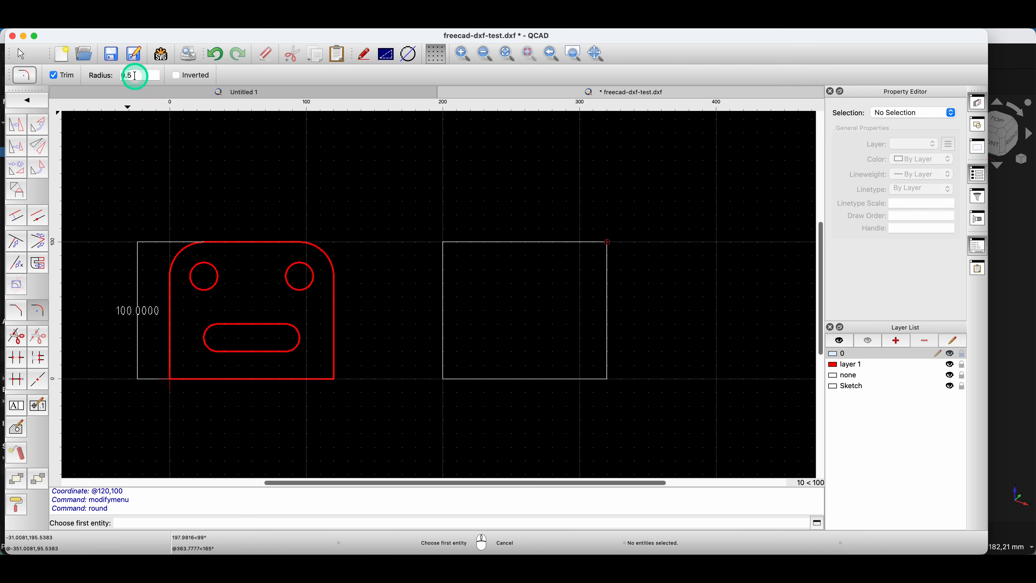
drag(135, 75, 108, 71)
text(25)
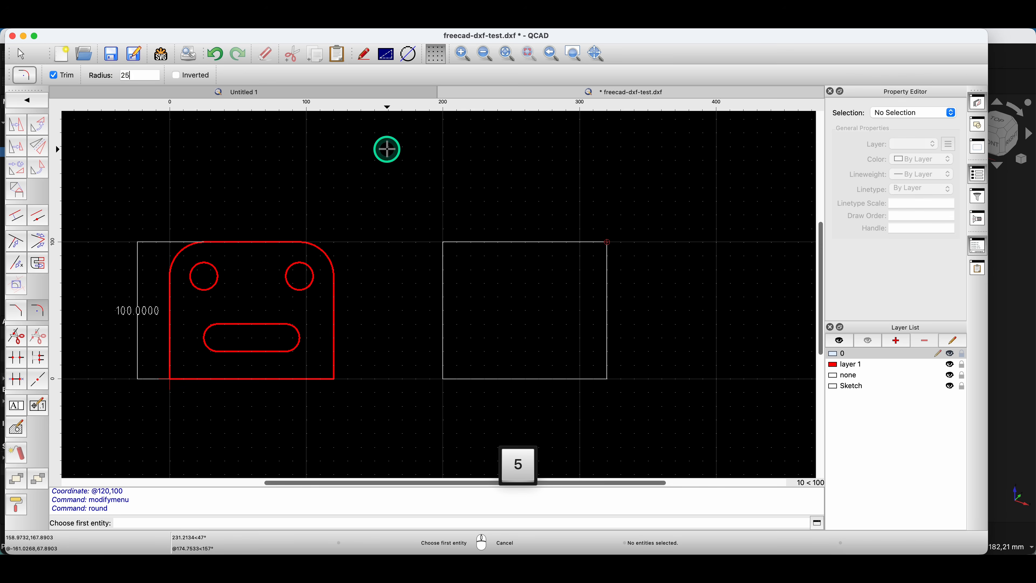
click(441, 274)
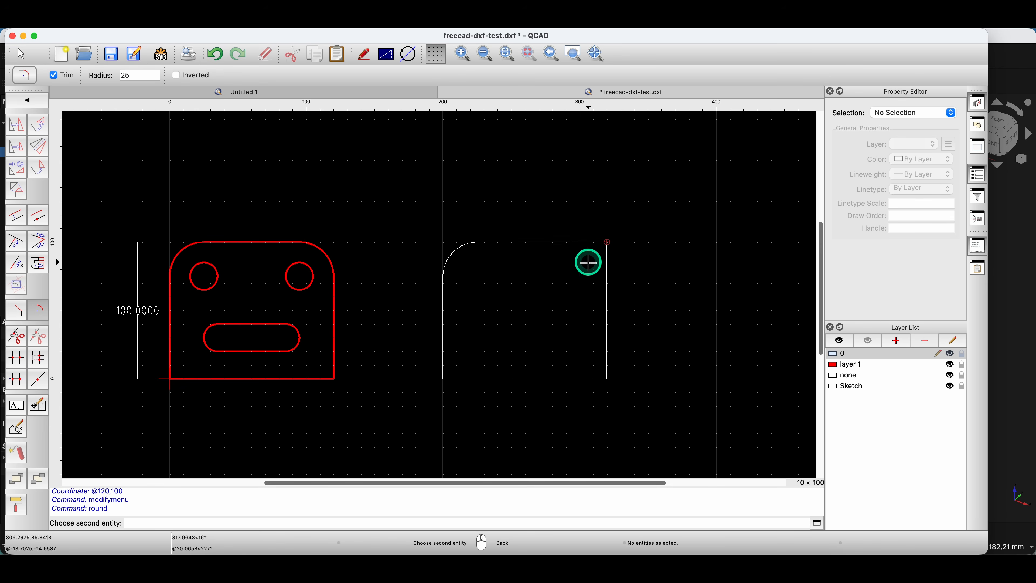
- Round the new rectangle's upper-right corner with a radius of 25, keeping Trim enabled
click(605, 283)
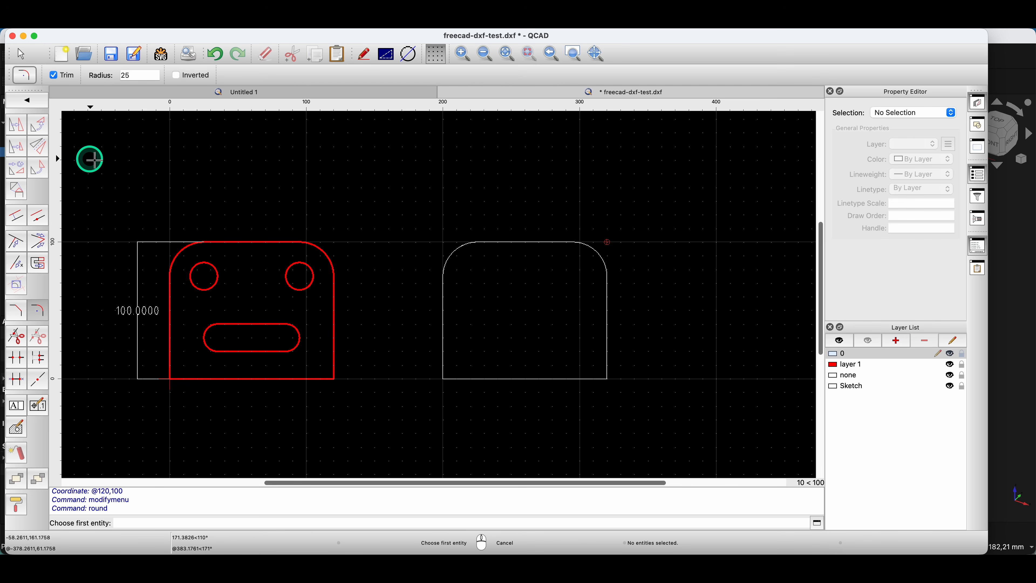
right_click(116, 176)
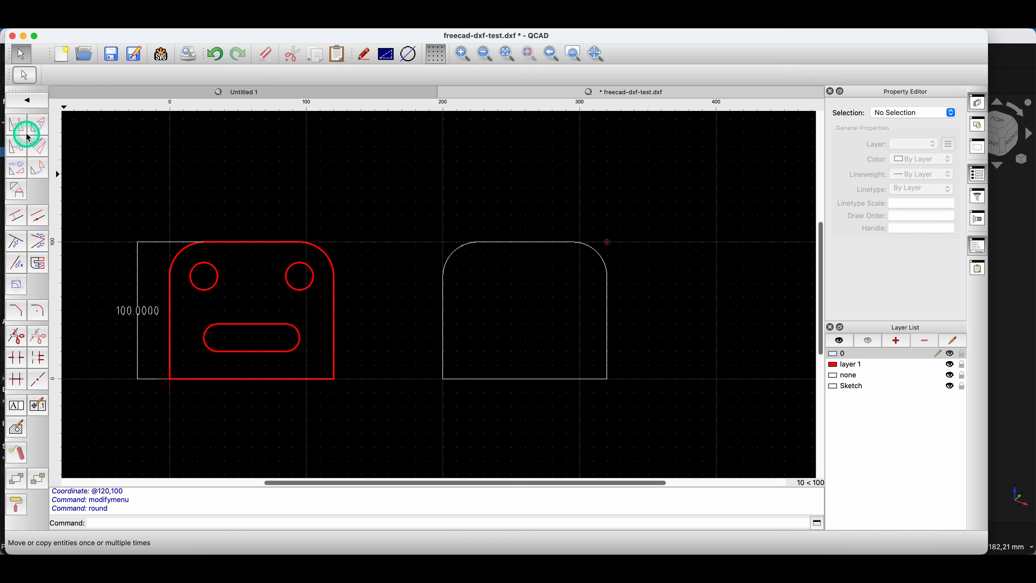
click(26, 100)
- Draw two circles of diameter 20 in the new plate, centred on the rounded corners' centres at 225,75 and 295,75
click(44, 128)
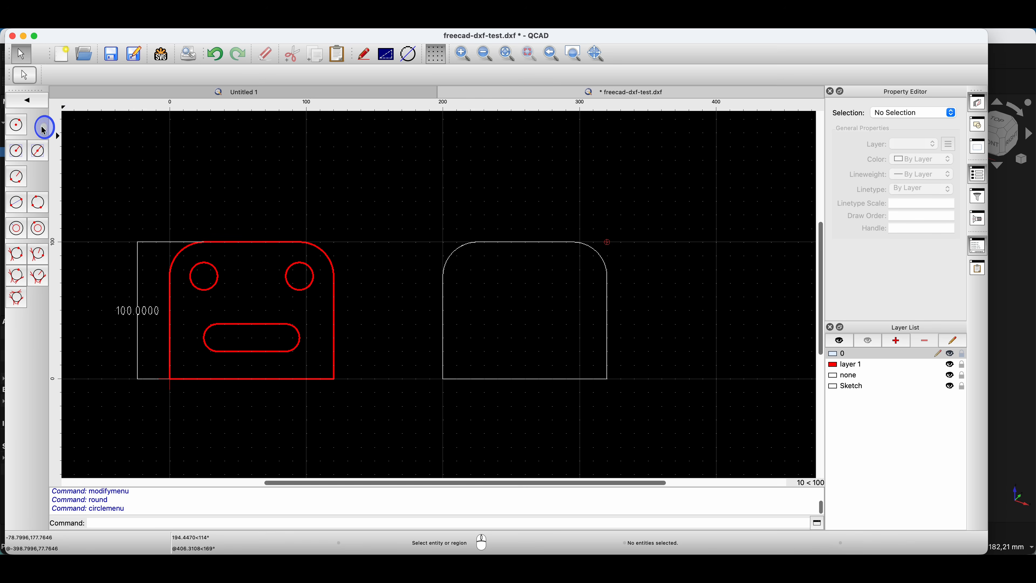
click(38, 153)
drag(116, 75, 80, 76)
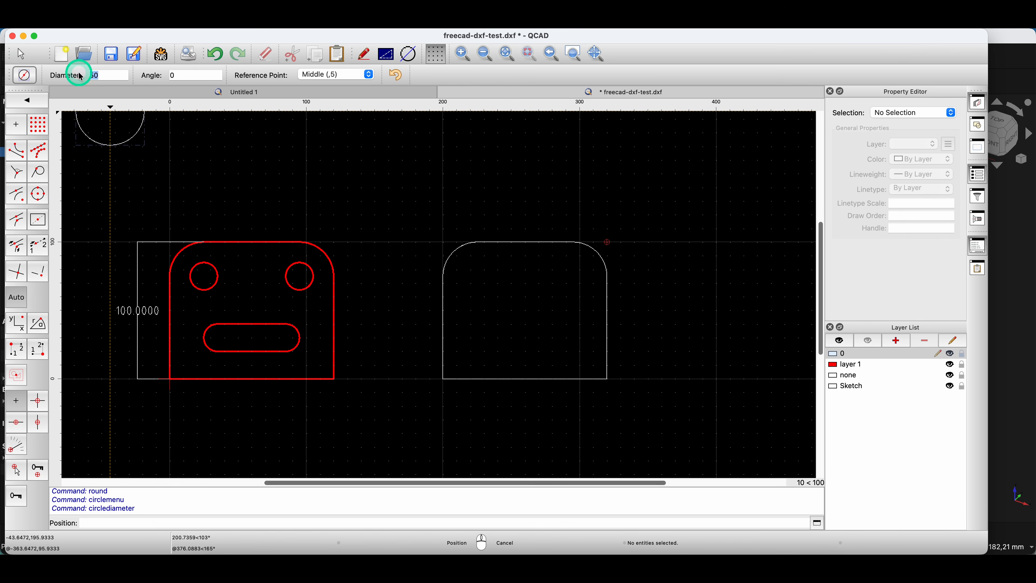
text(20)
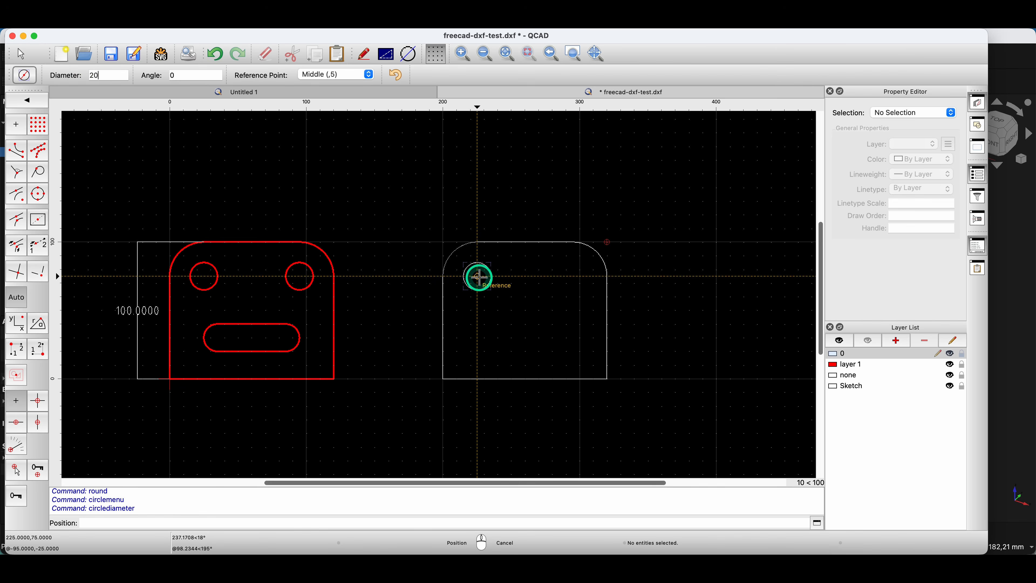
scroll(479, 277, up, 3)
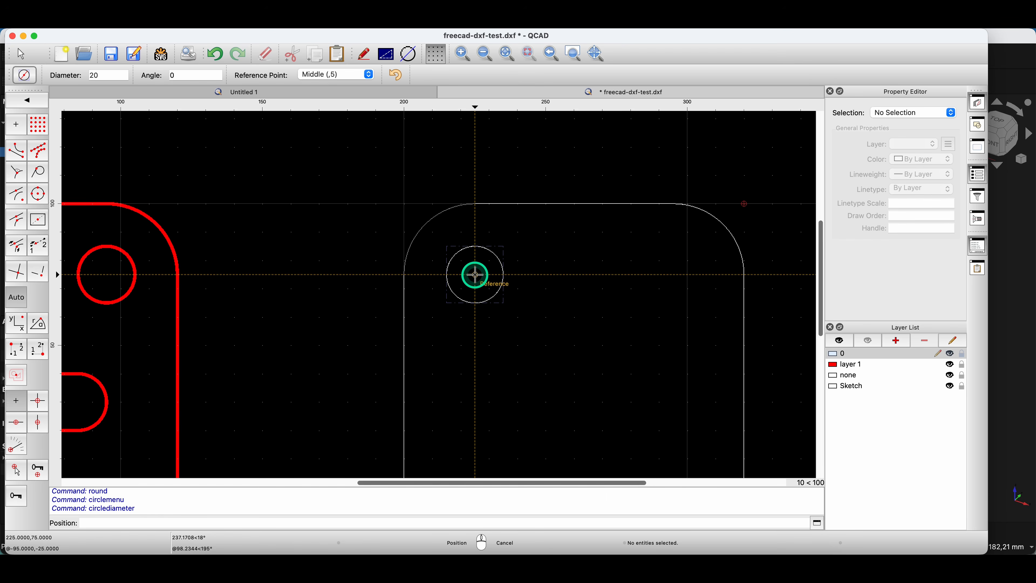
click(477, 274)
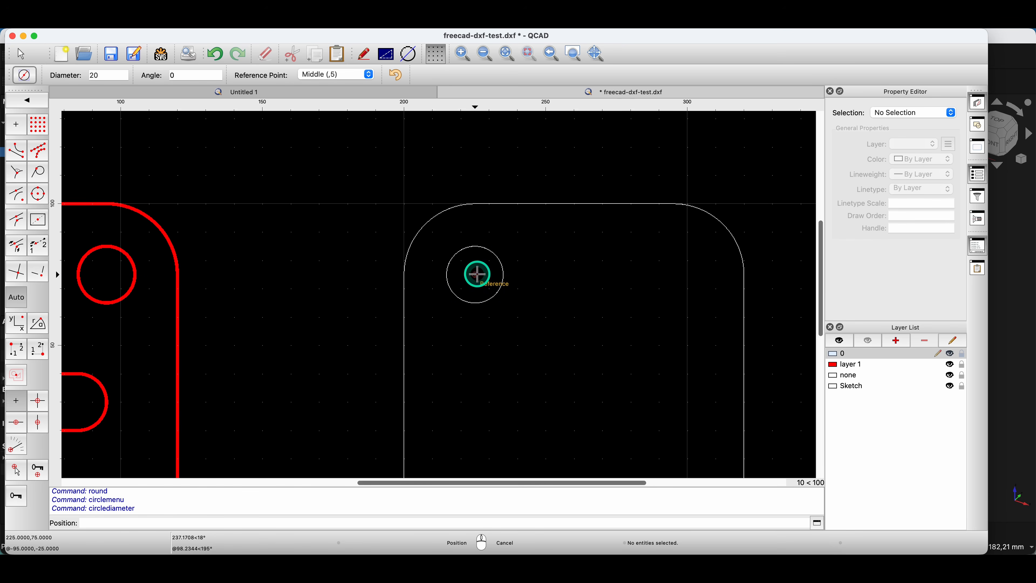
click(673, 274)
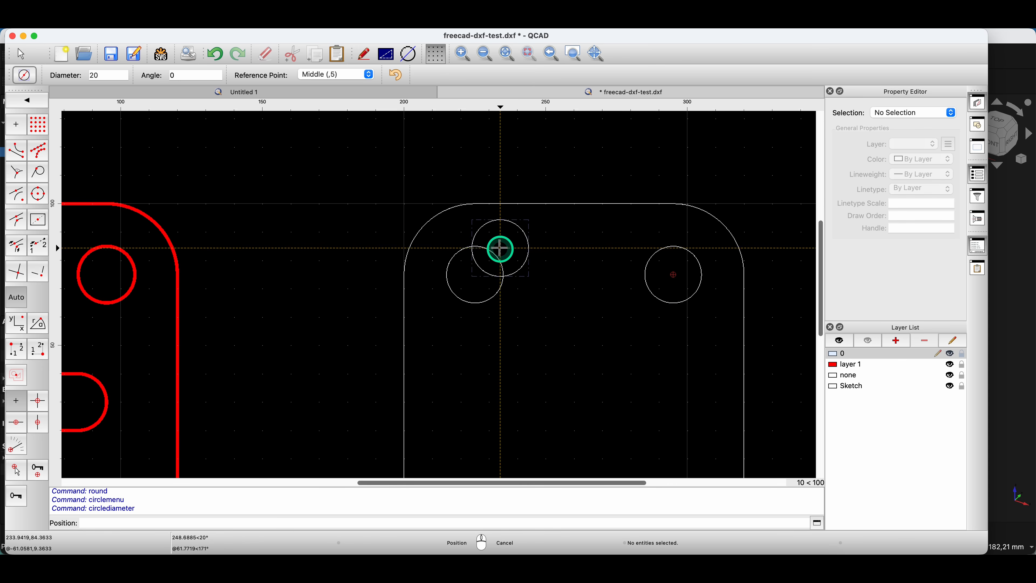
scroll(500, 248, down, 3)
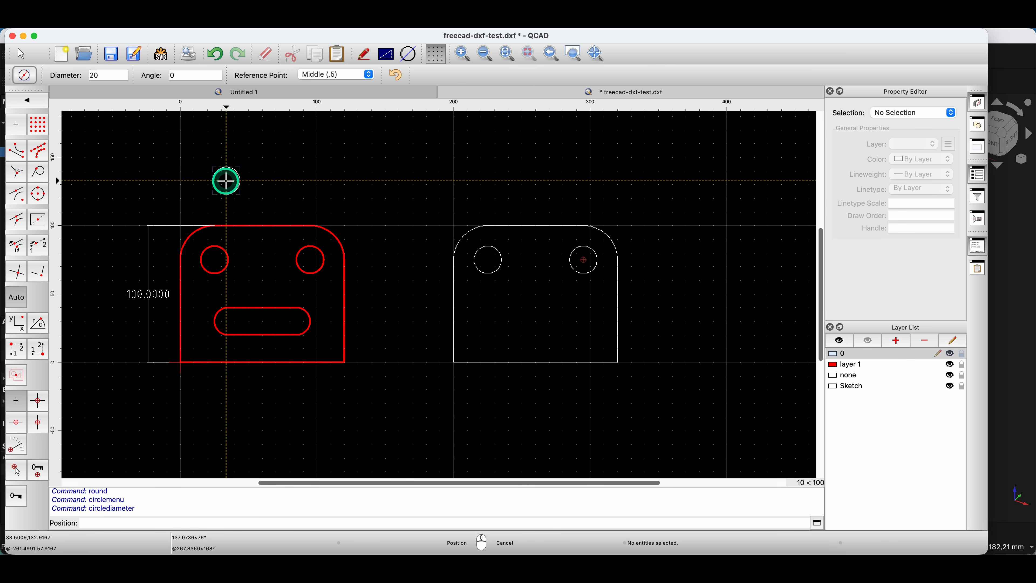
right_click(225, 179)
click(27, 100)
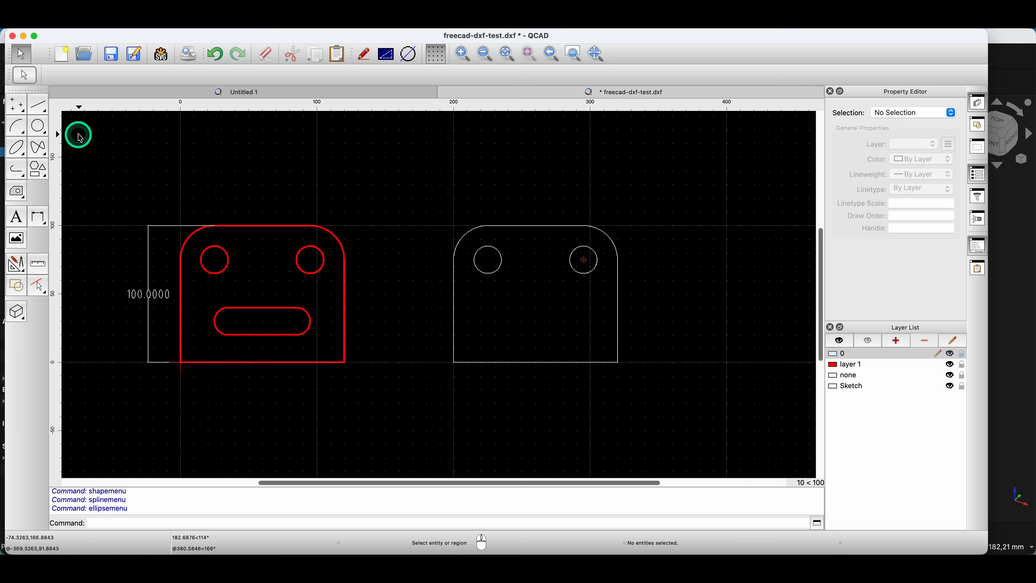
click(39, 126)
click(38, 151)
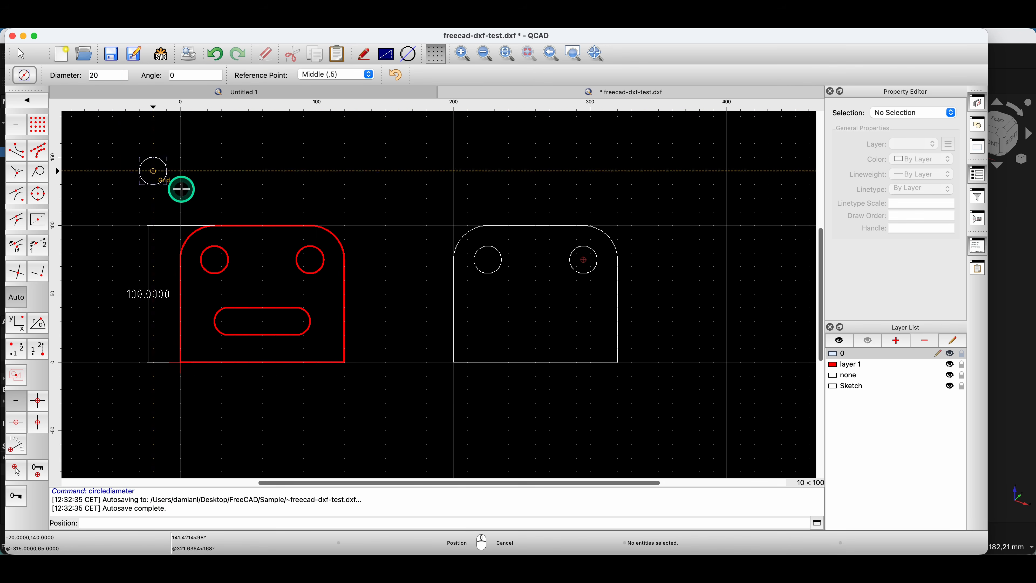
scroll(498, 321, up, 1)
middle_drag(499, 321, 544, 310)
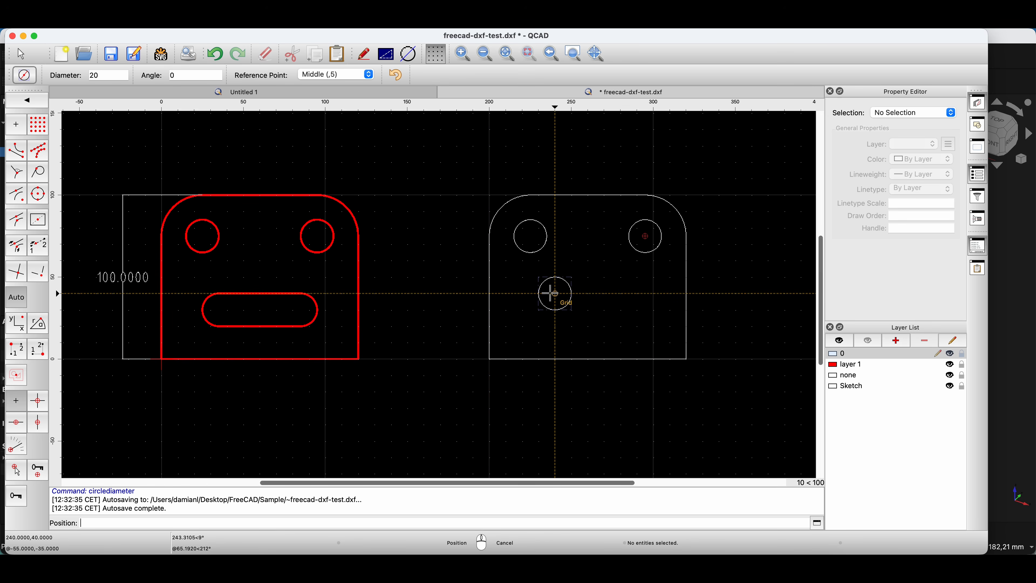
right_click(513, 264)
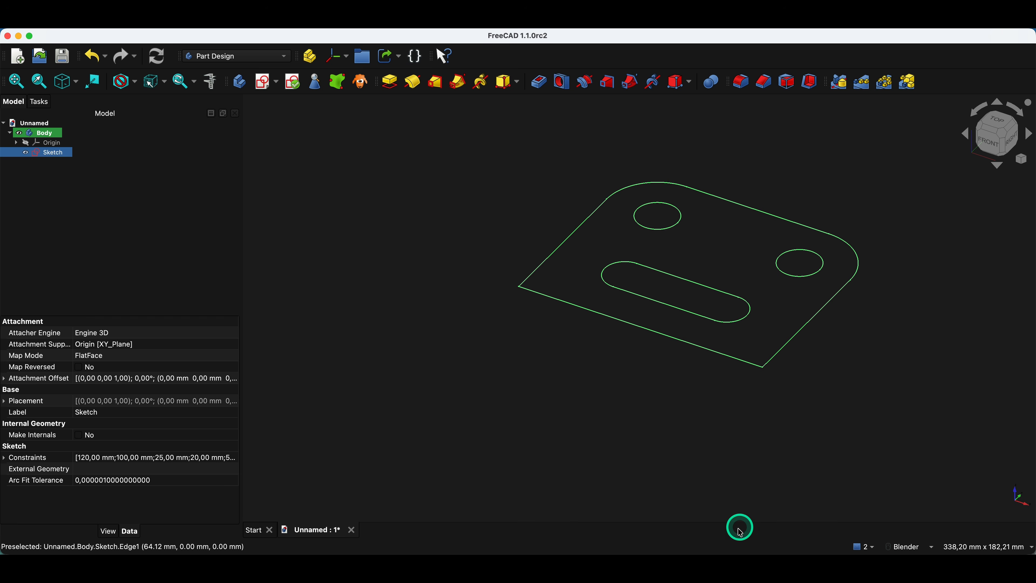
- Switch to LightBurn and import freecad-dxf-test.dxf from the Sample folder
click(719, 565)
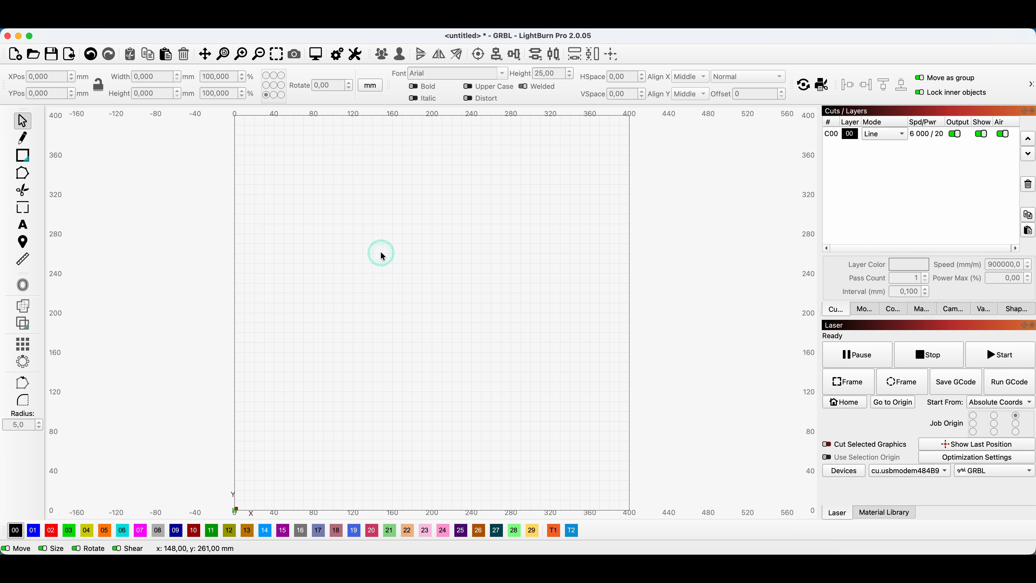
click(413, 254)
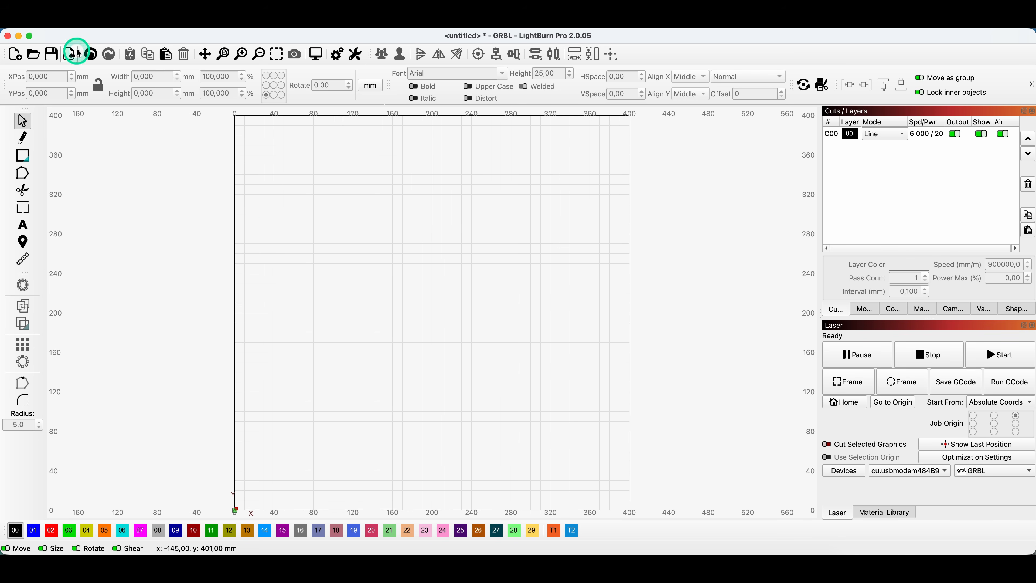
click(79, 19)
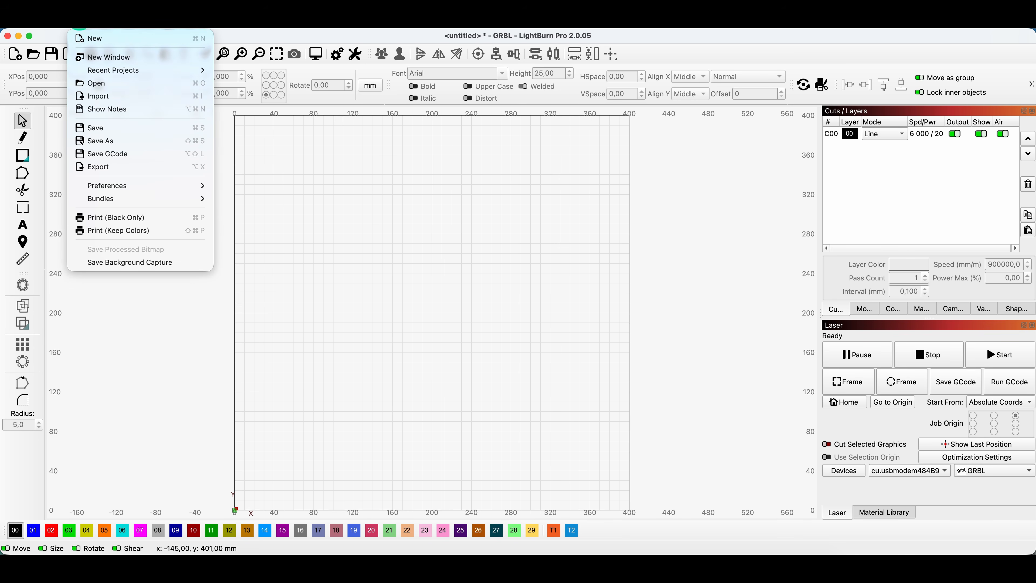
click(98, 96)
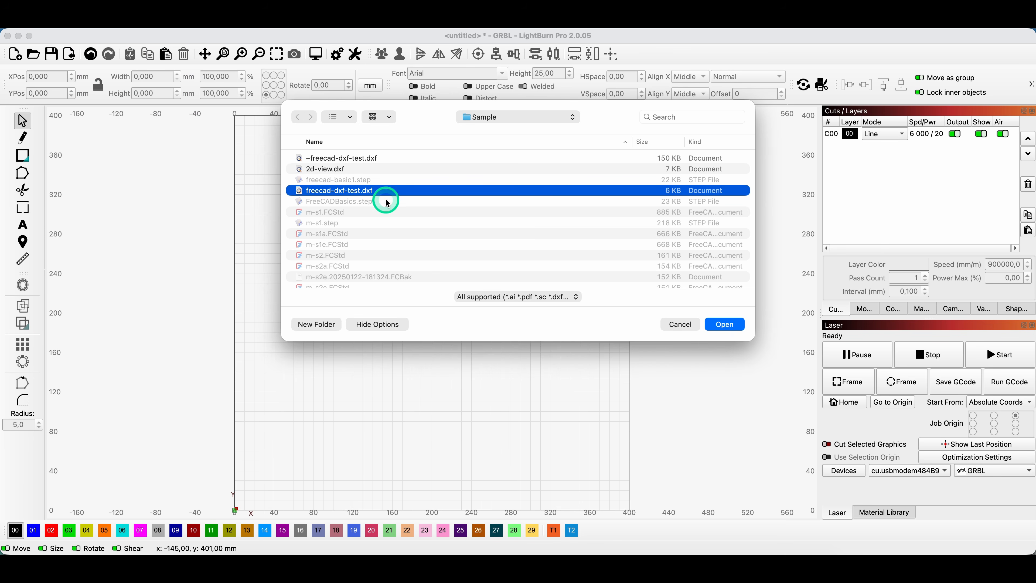
click(726, 325)
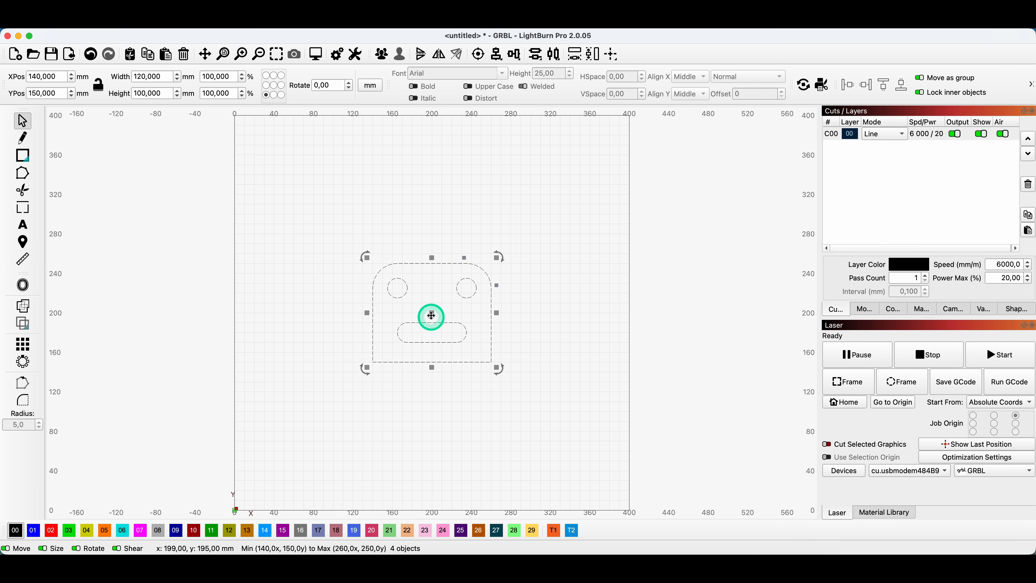
- Move the imported plate near the bed origin at X position 10 and Y position 10 mm, and deselect it
drag(429, 315, 307, 450)
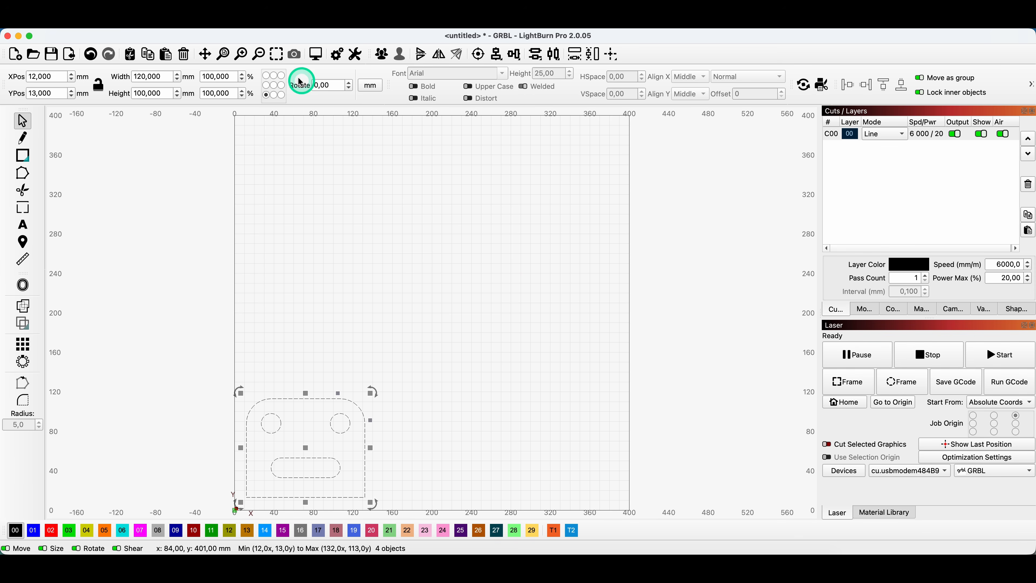
click(72, 79)
click(72, 80)
click(71, 96)
click(71, 95)
click(71, 96)
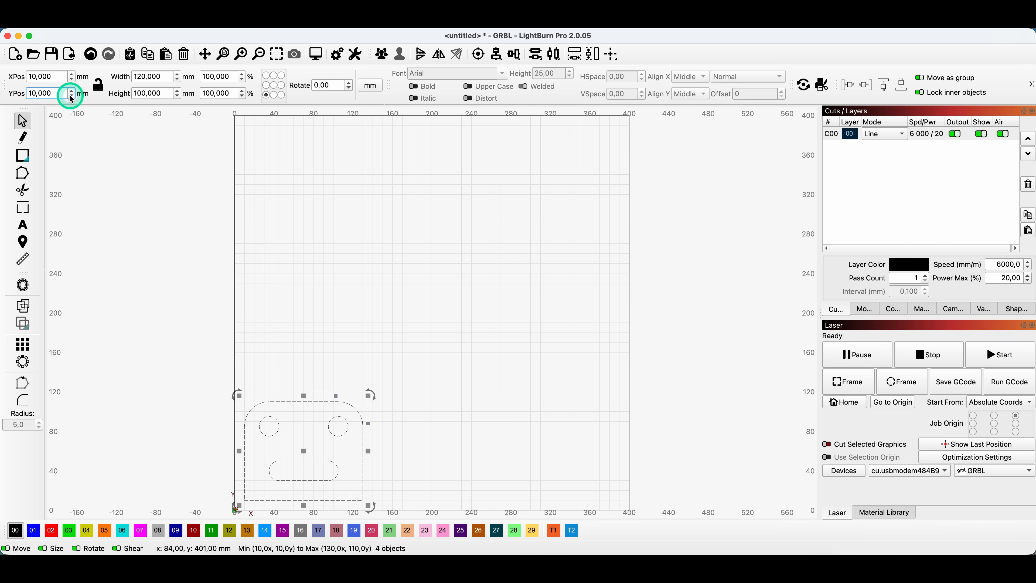
click(402, 315)
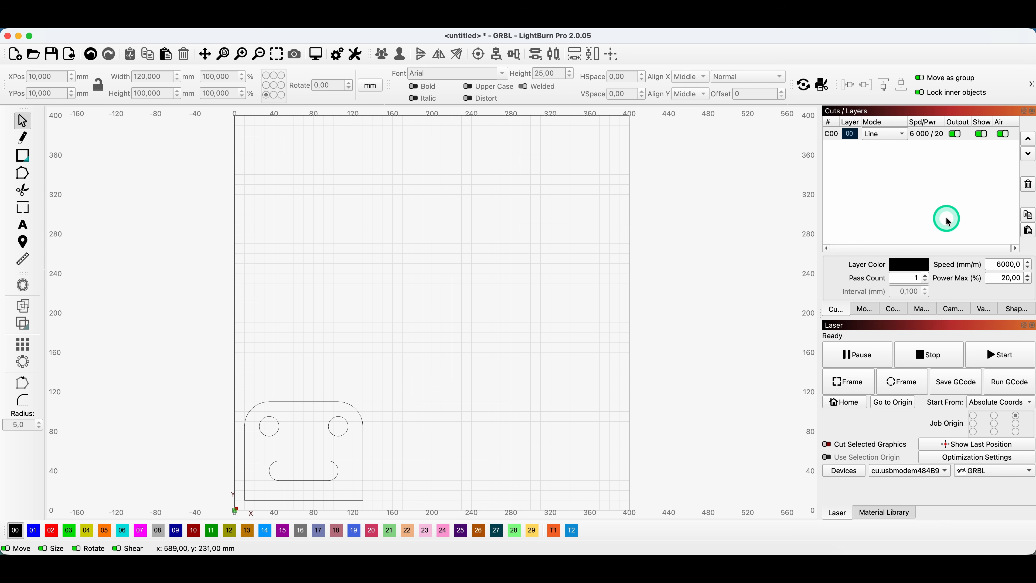
- Preview the plate's laser job, play the cut path simulation and close the preview
click(315, 52)
click(603, 437)
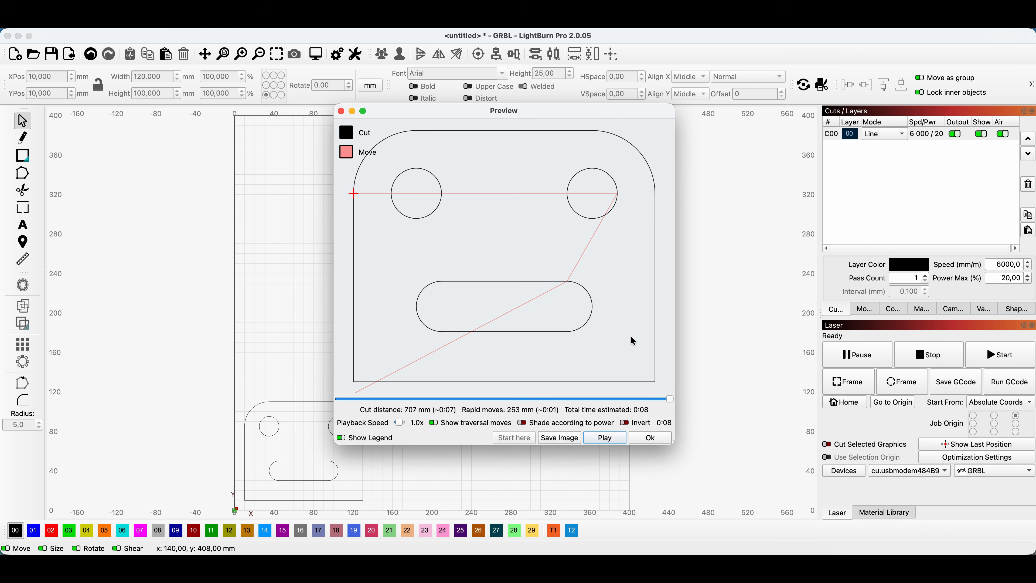
click(651, 437)
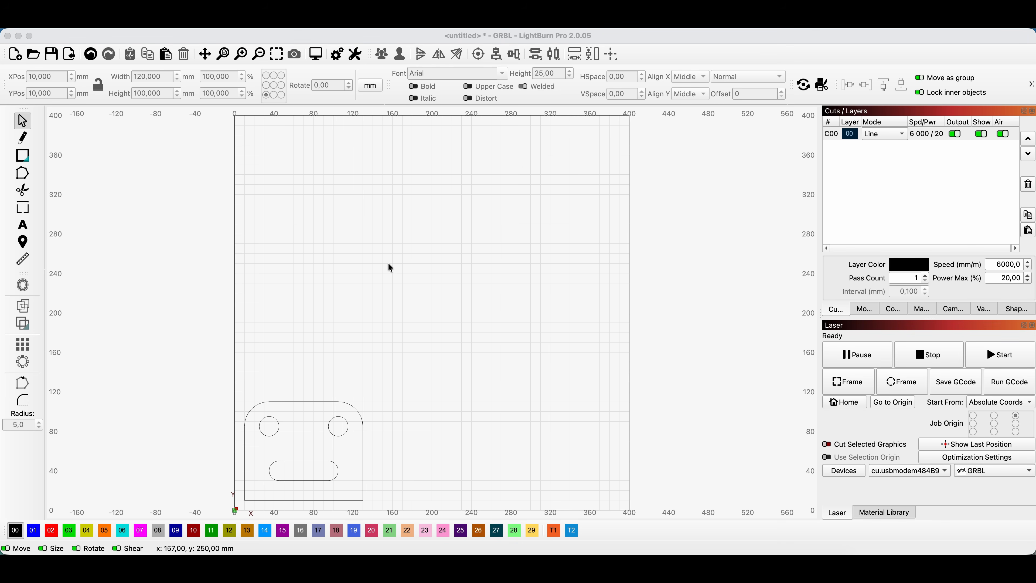
- Switch to Plasticity and create a flat cylinder with a radius of 60 mm centred at the origin
key(super+Tab)
scroll(607, 202, up, 5)
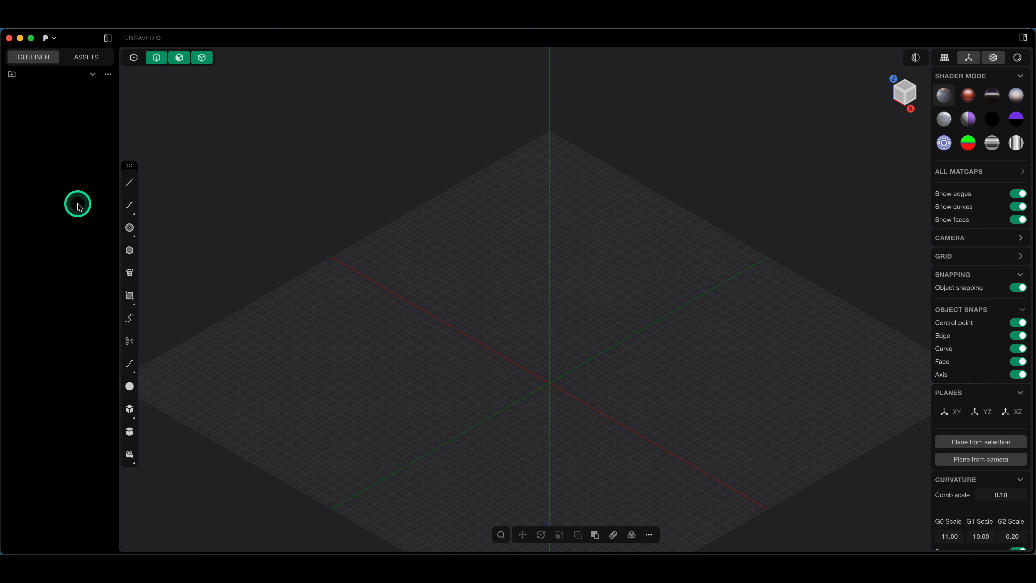
click(130, 227)
click(130, 386)
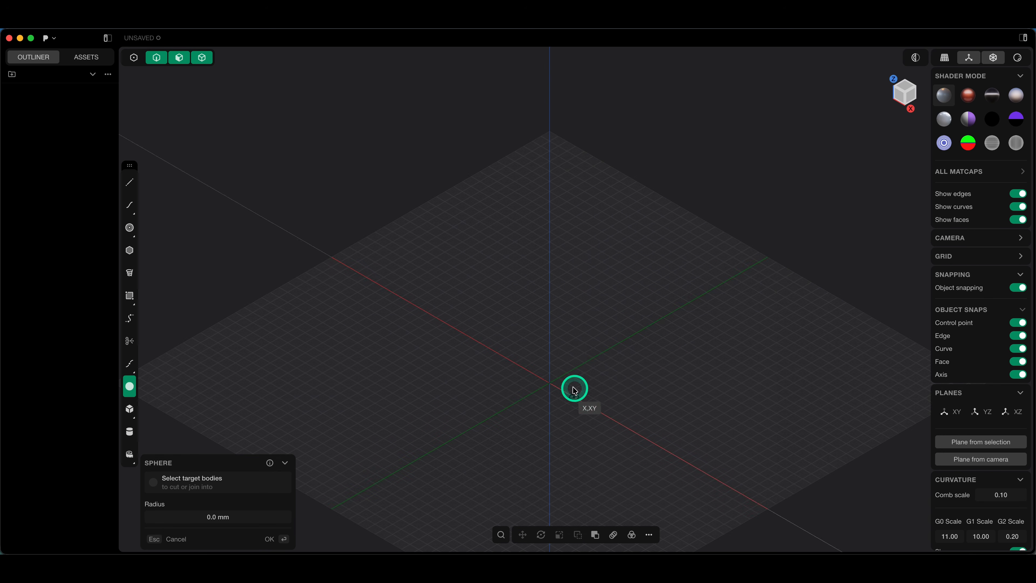
click(130, 431)
click(551, 390)
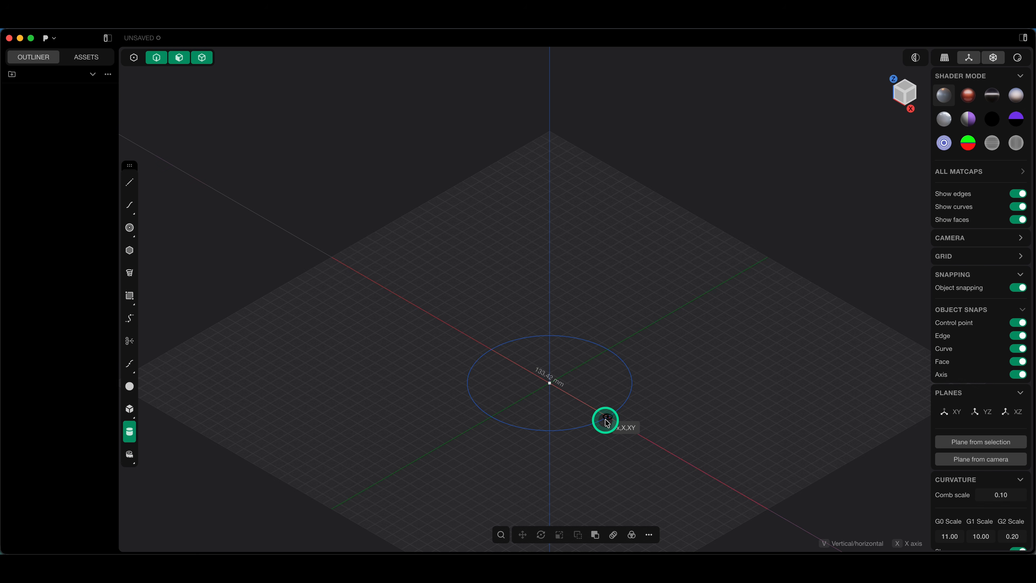
key(Tab)
text(60)
key(Return)
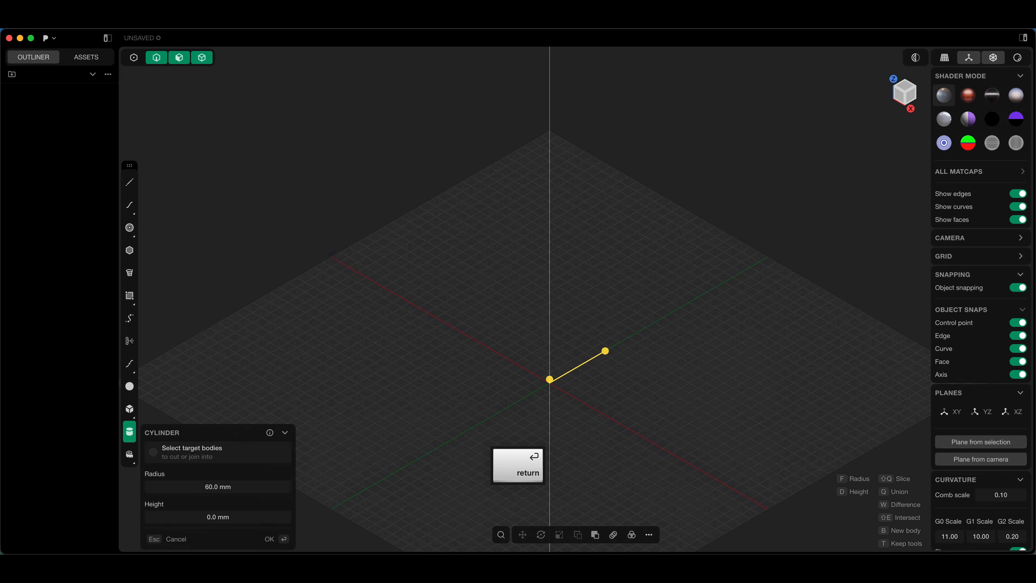
key(Return)
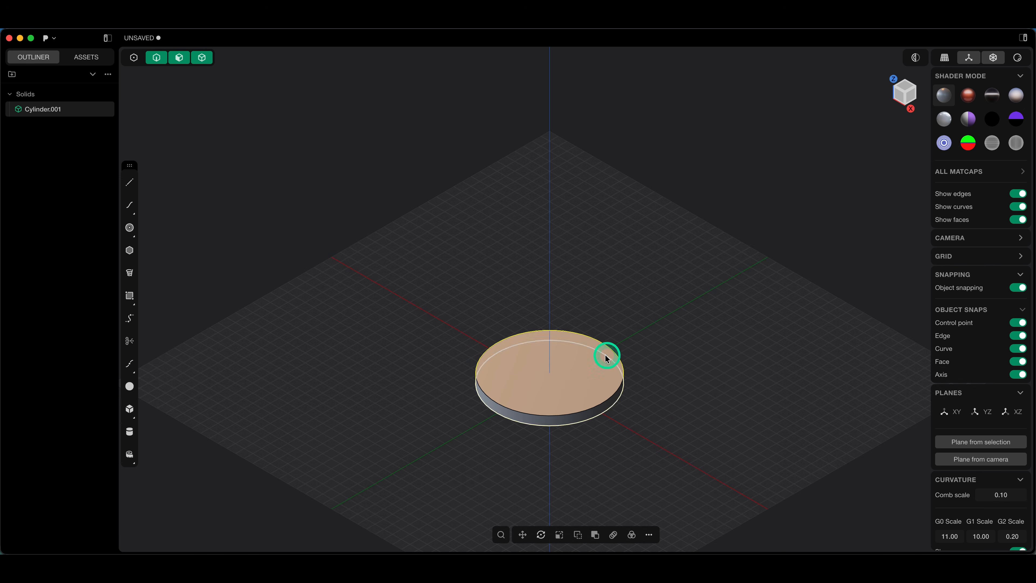
- Draw a small centre circle on the cylinder's top face plane, centred on the face's edge, and leave the temporary plane
click(176, 61)
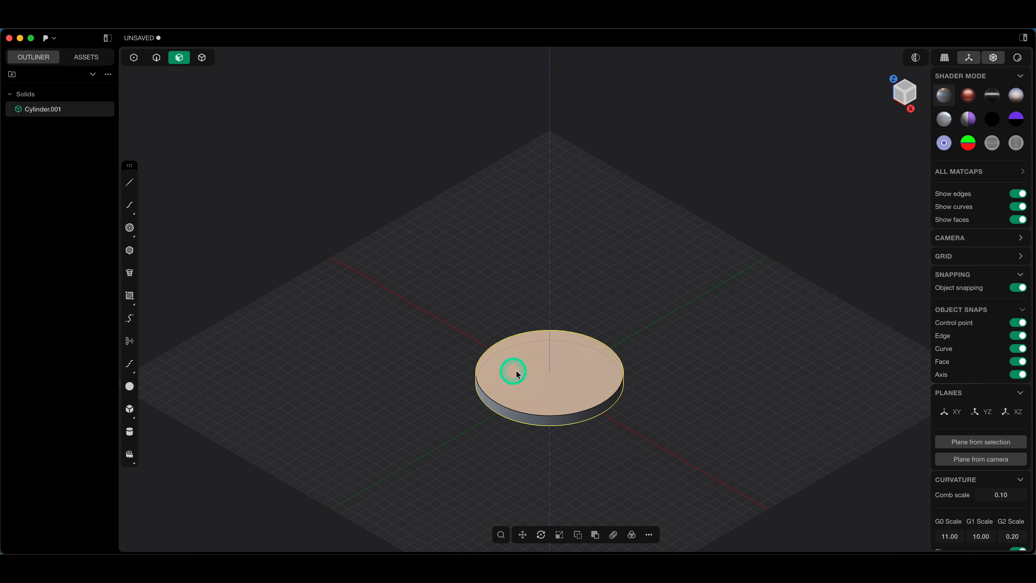
click(517, 370)
key(space)
click(127, 228)
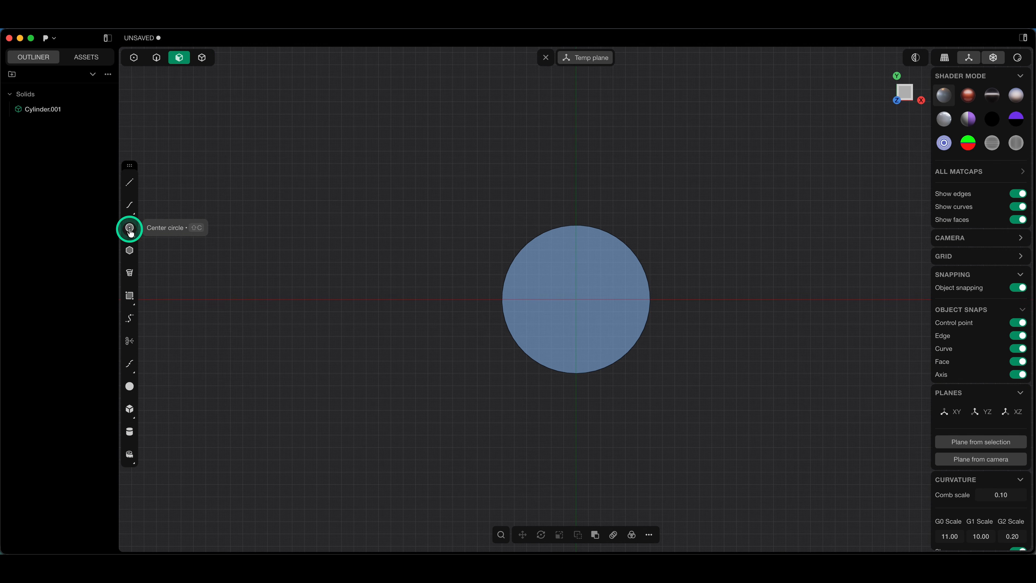
click(576, 225)
text(5)
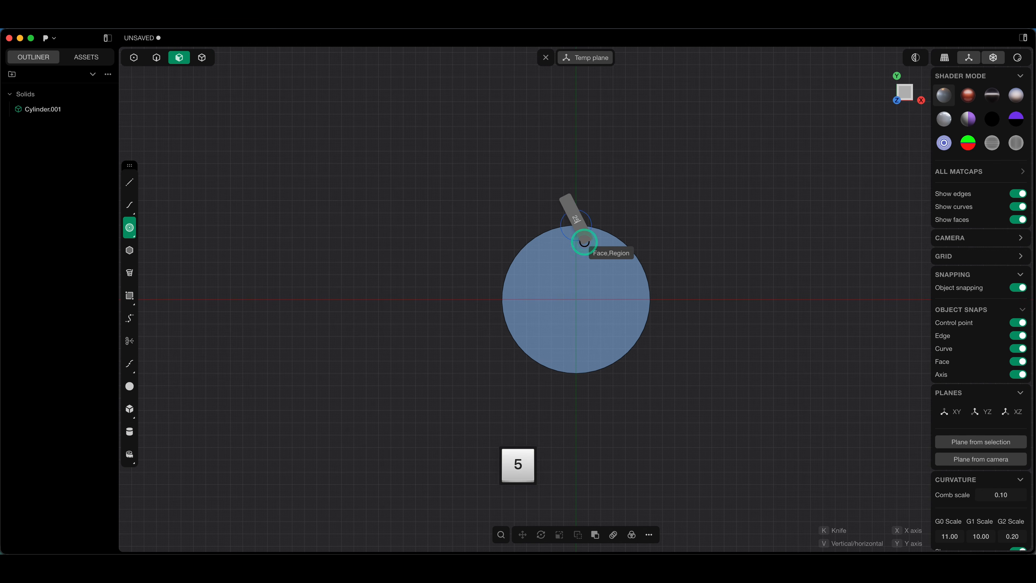
key(Return)
click(546, 62)
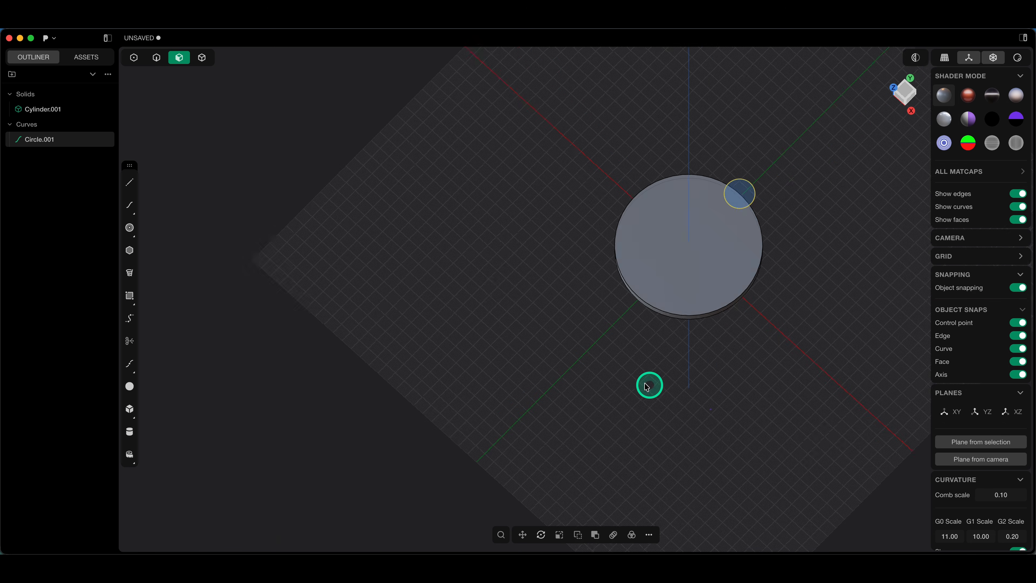
- Extrude the small circle's region about 88 mm down through the cylinder as a Difference to cut a notch in its rim
click(766, 179)
key(e)
drag(766, 180, 765, 208)
key(w)
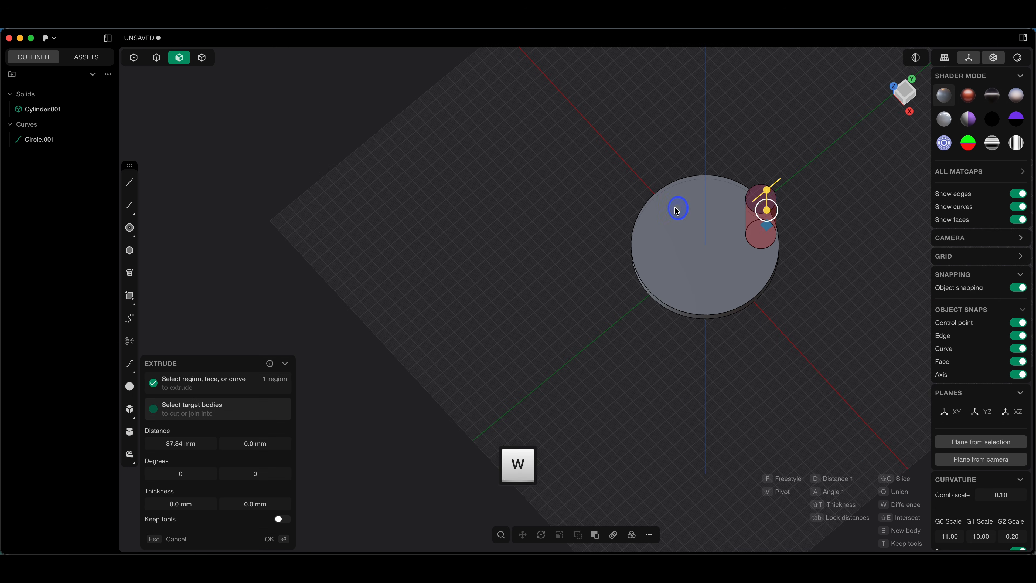
click(274, 543)
scroll(603, 200, down, 1)
scroll(693, 171, up, 5)
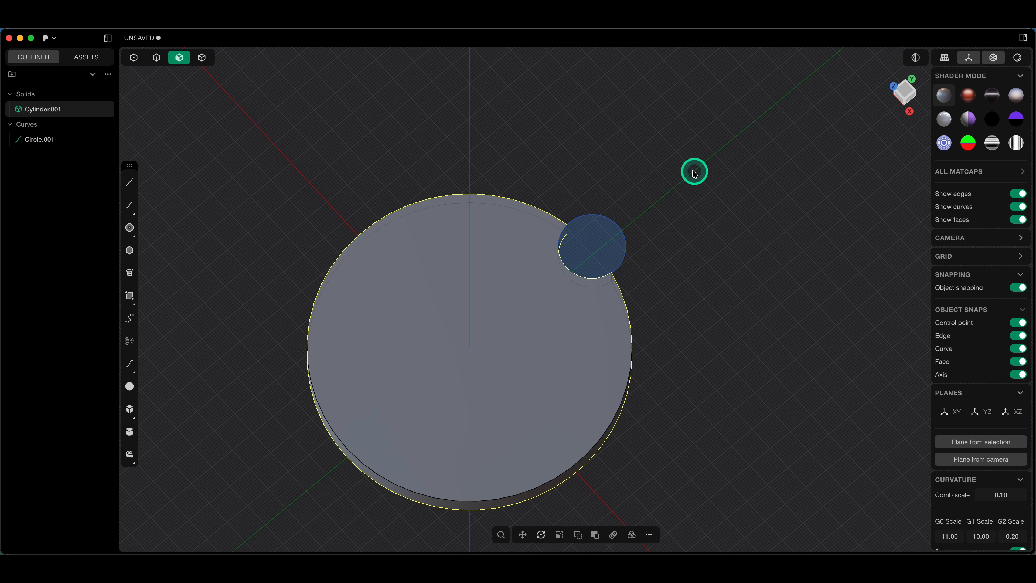
- Hide the circle curve used for the notch and inspect the cut cylinder
click(612, 207)
click(79, 139)
right_drag(622, 222, 693, 262)
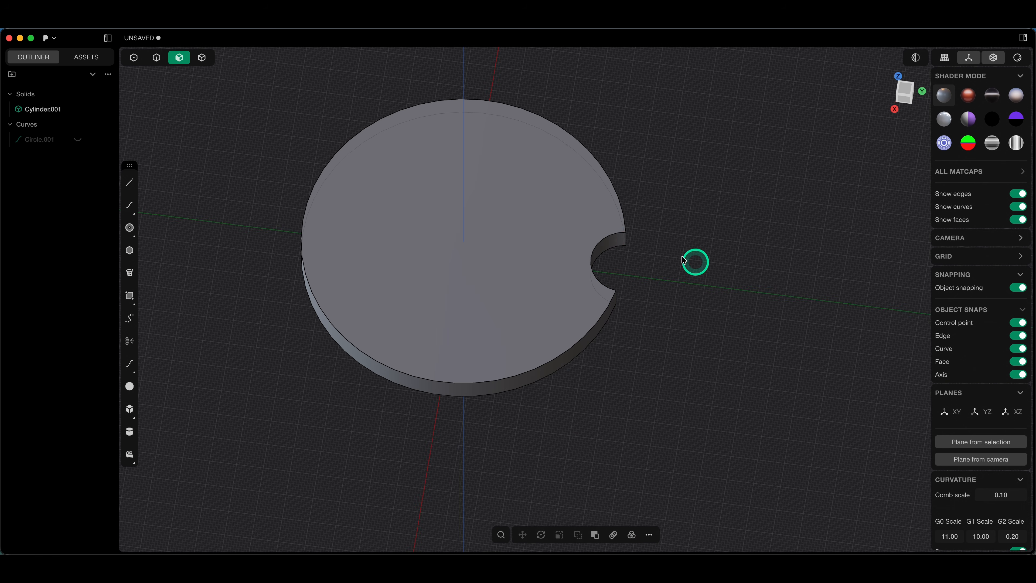
- Fillet the two vertical edges where the notch meets the cylinder's rim with a distance of 15 mm
key(2)
click(627, 239)
text(f)
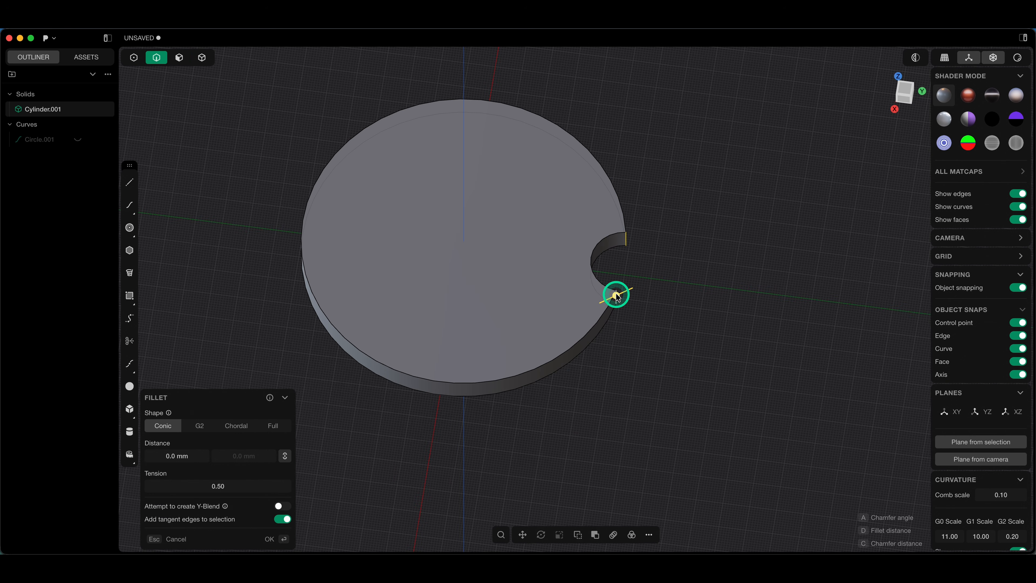
text(15)
key(Return)
right_drag(634, 250, 646, 286)
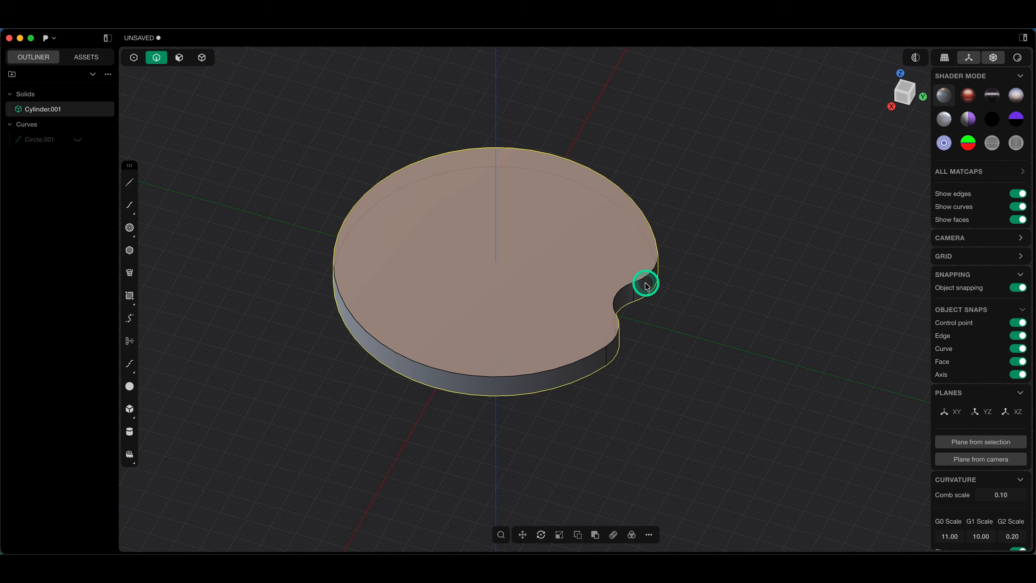
- Radially array the notch face and its two fillet faces around the disc's centre to seven instances over 360 degrees
key(3)
click(637, 291)
shift+click(617, 310)
shift+click(612, 347)
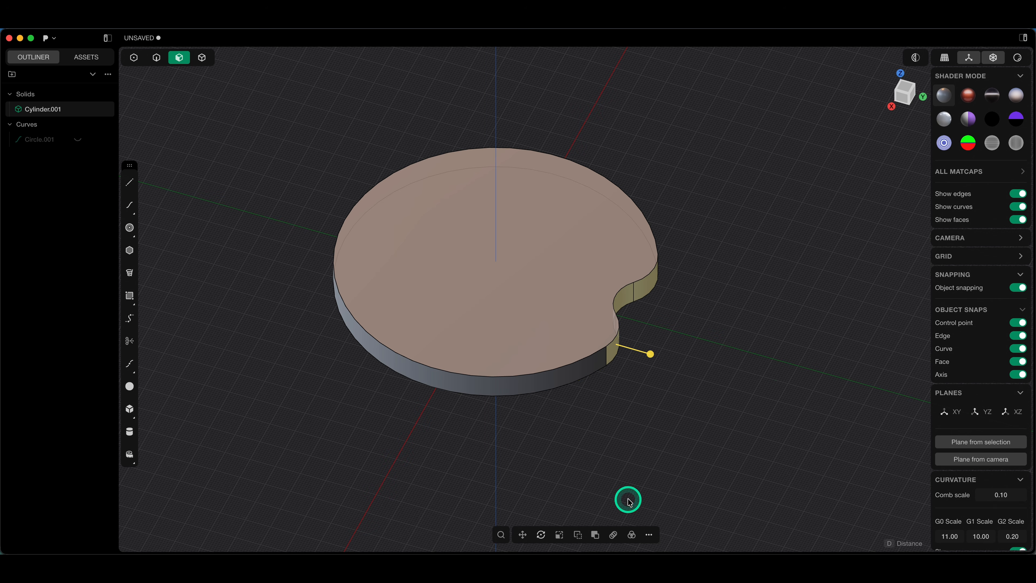
click(632, 535)
click(498, 262)
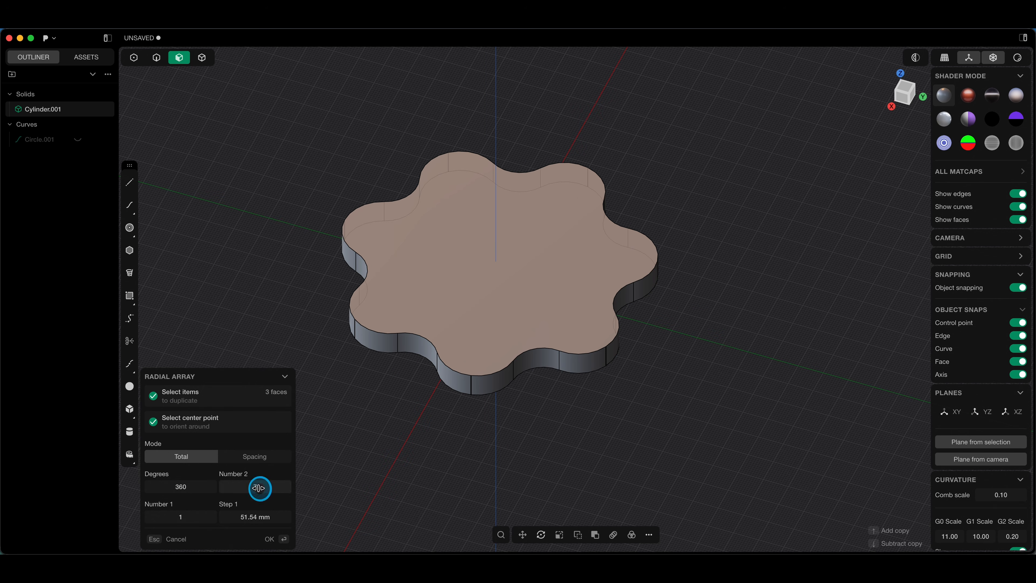
click(269, 538)
- Draw a centre circle on the top face at the centre point of one rounded lobe
right_drag(522, 193, 638, 116)
key(c)
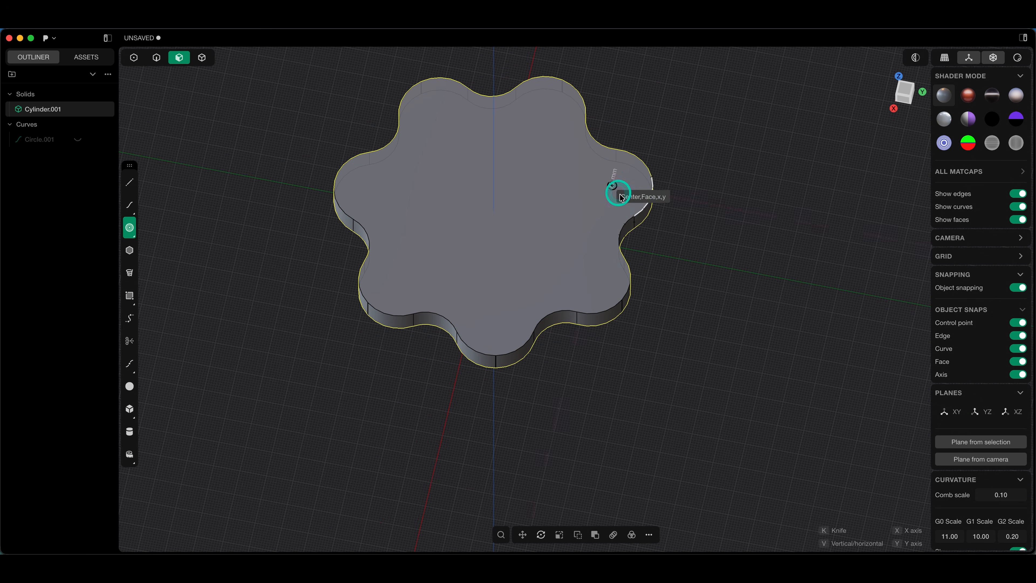
click(613, 186)
key(Tab)
text(5)
key(Return)
- Extrude the lobe circle's region about 37 mm down through the plate as a Difference to cut a hole
key(e)
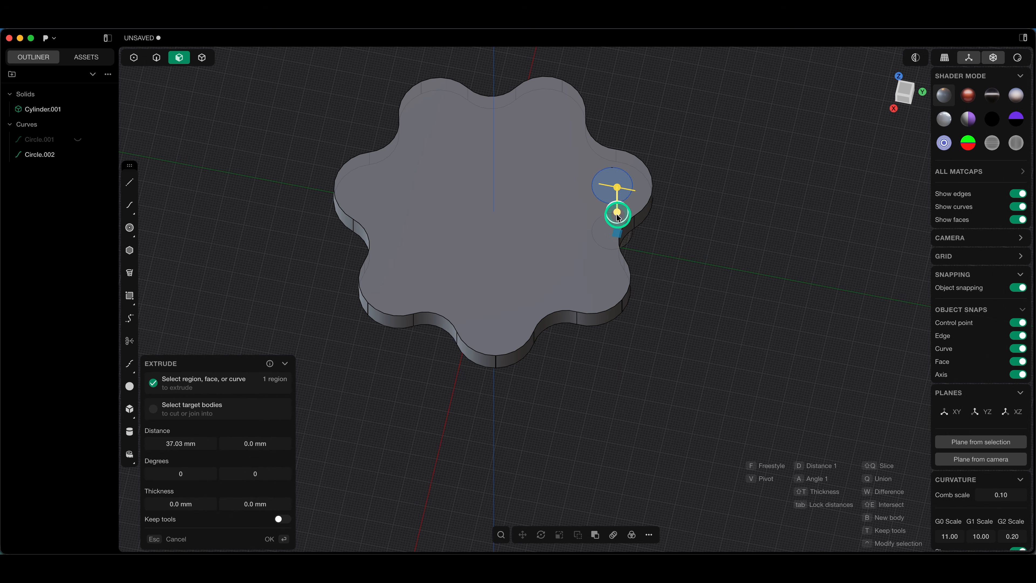
key(w)
key(Return)
- Radially array the hole's inner face around the plate's centre to seven instances over 360 degrees
click(612, 176)
key(alt+r)
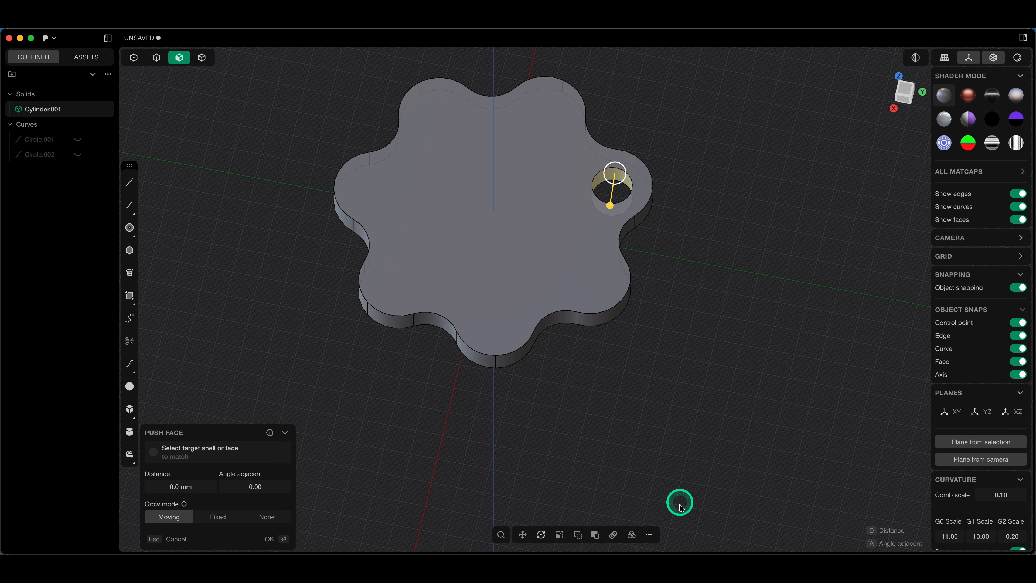
click(494, 244)
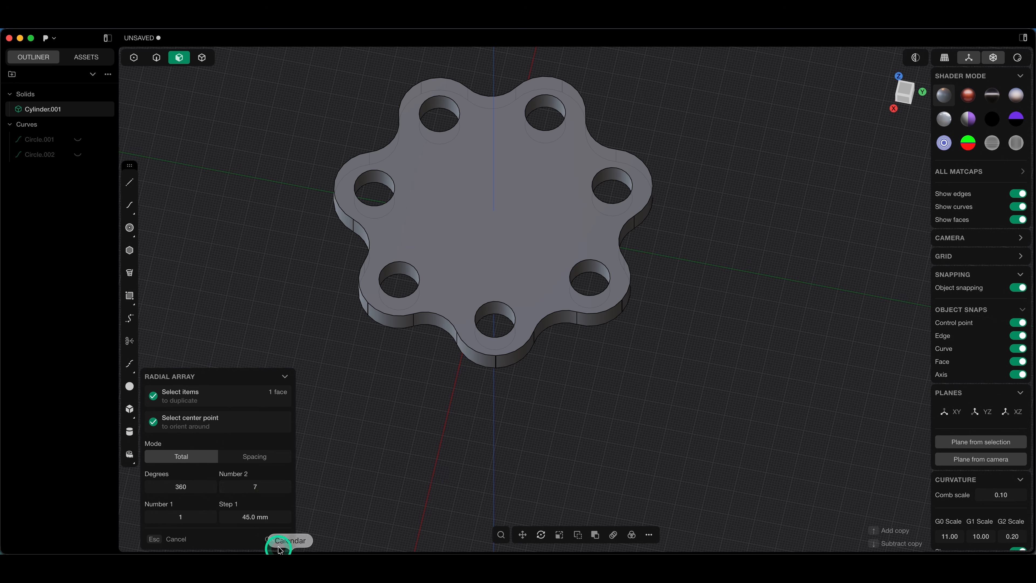
click(286, 539)
- Draw a large centre circle on the top face, centred on the lobed plate
click(130, 228)
click(493, 223)
key(BackSpace)
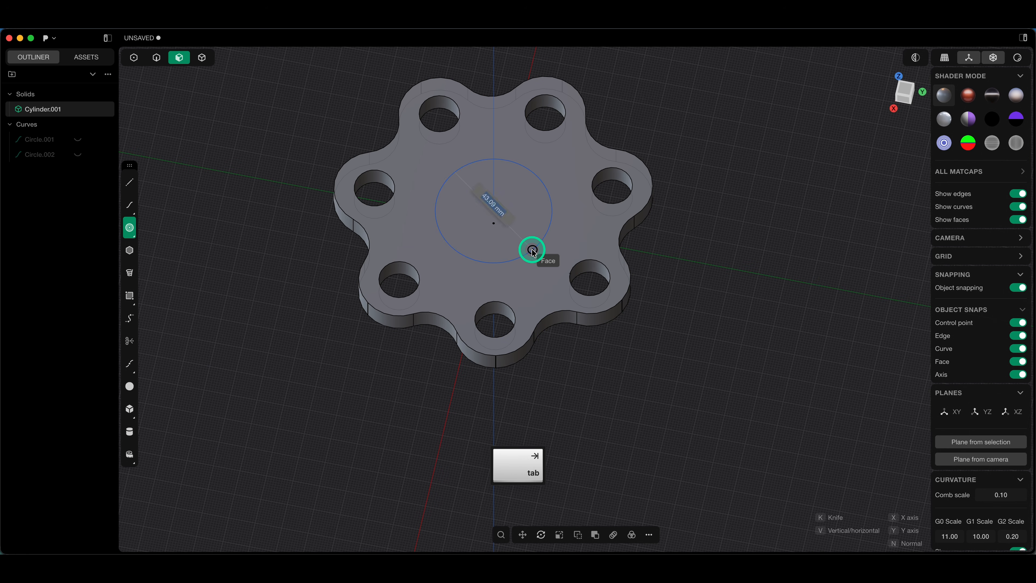
click(533, 249)
- Extrude the central circle's region about 45 mm down as a Difference to cut the plate's central hole
click(523, 211)
key(e)
key(w)
click(514, 266)
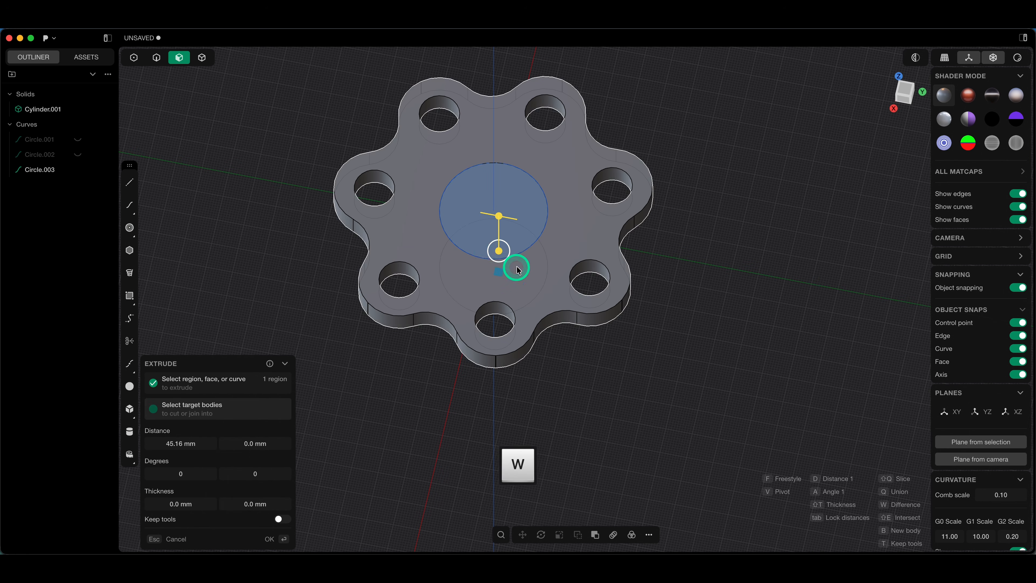
click(258, 545)
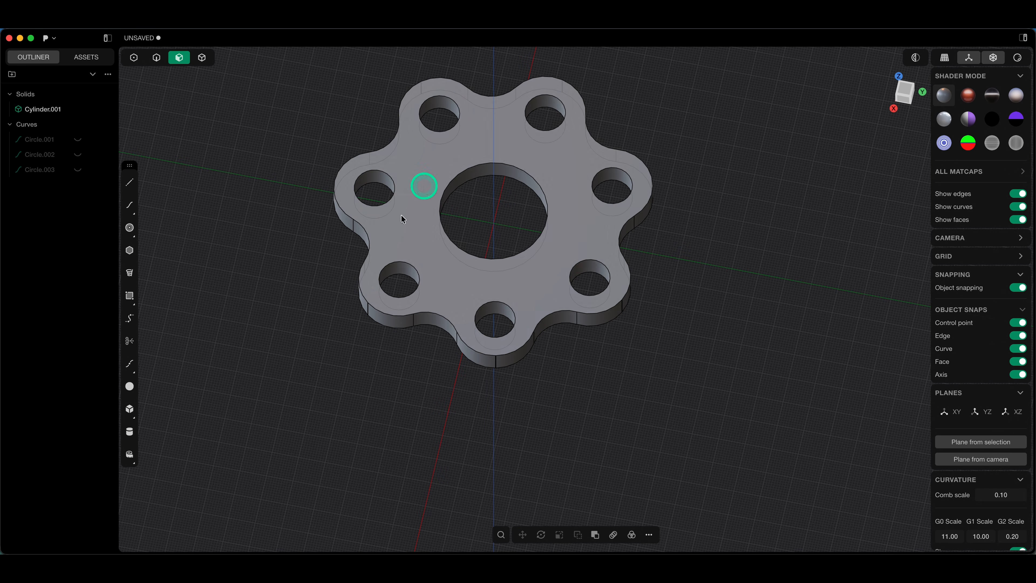
- Export the lobed plate in STEP format as plasticity-step-test.stp, using the AP203 format option
click(48, 39)
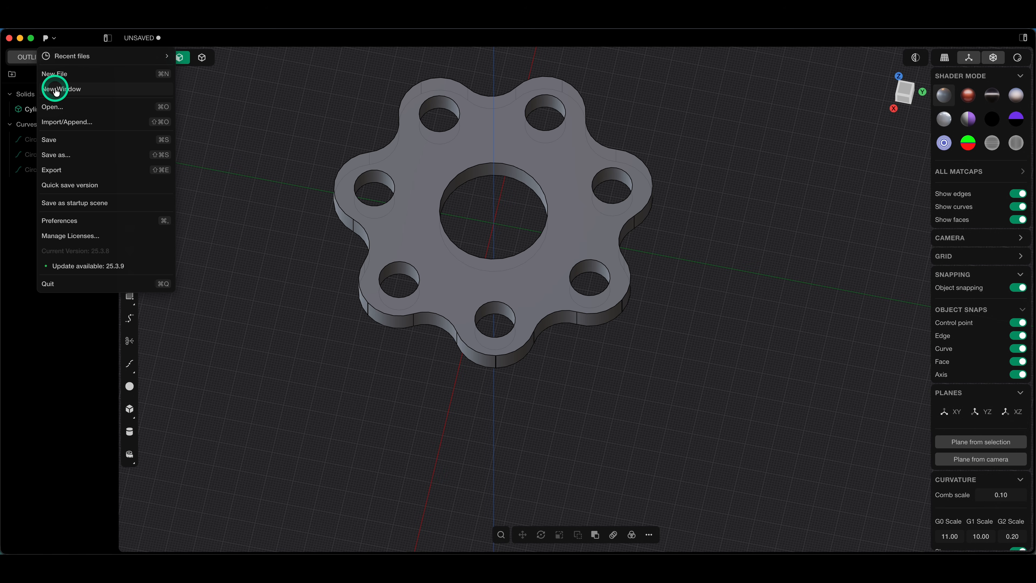
click(53, 170)
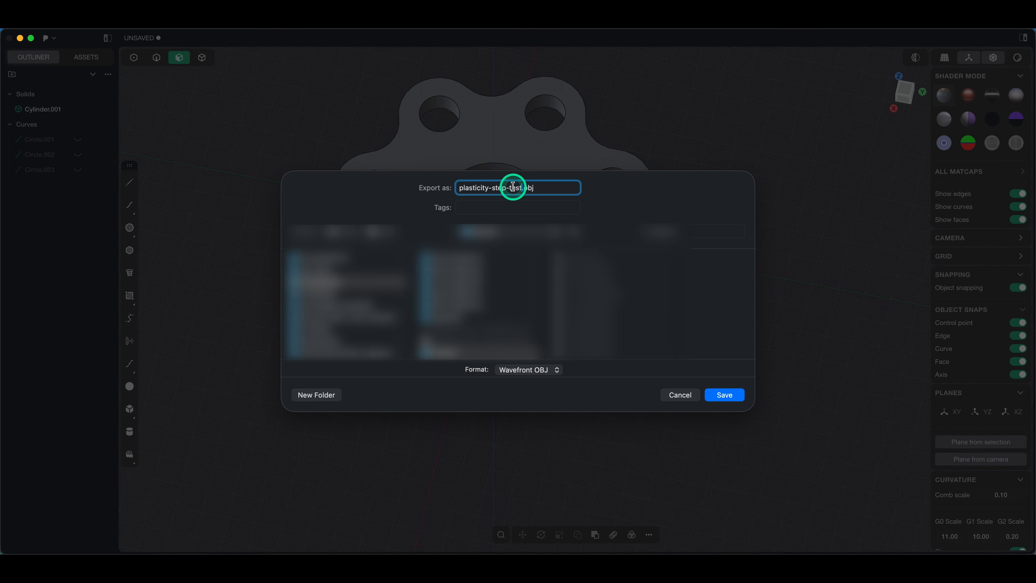
click(522, 187)
click(537, 372)
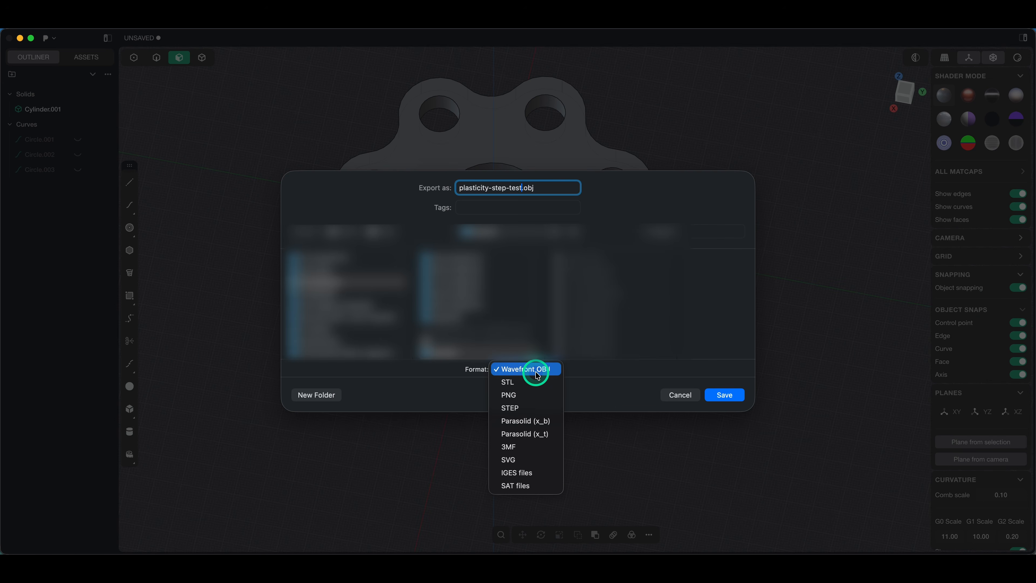
click(529, 407)
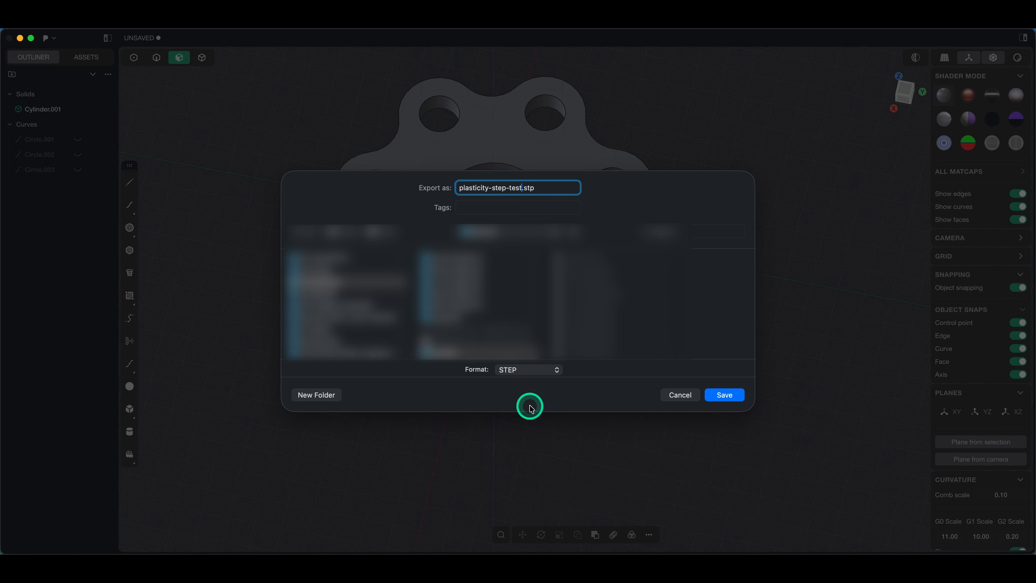
click(725, 395)
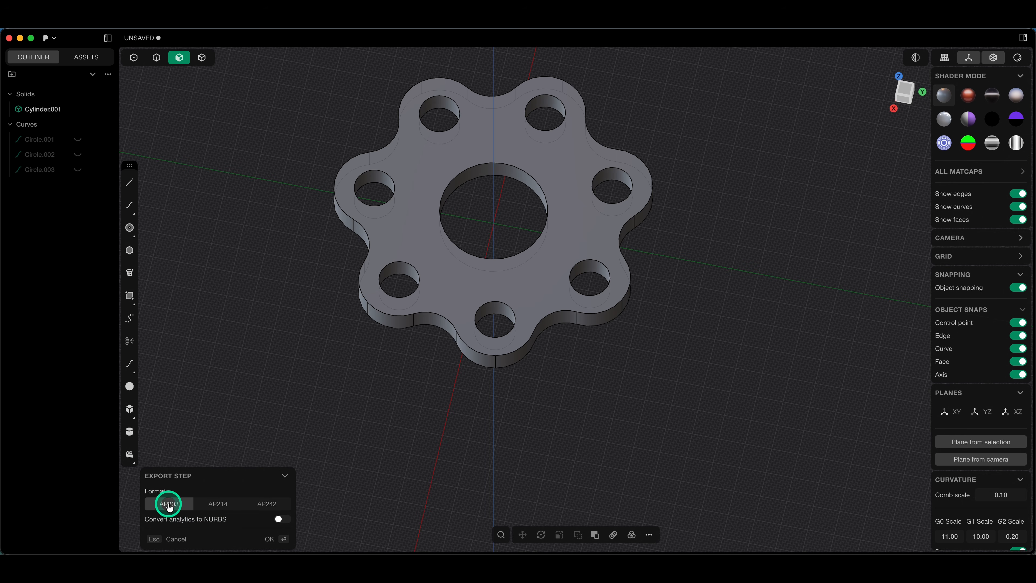
click(273, 539)
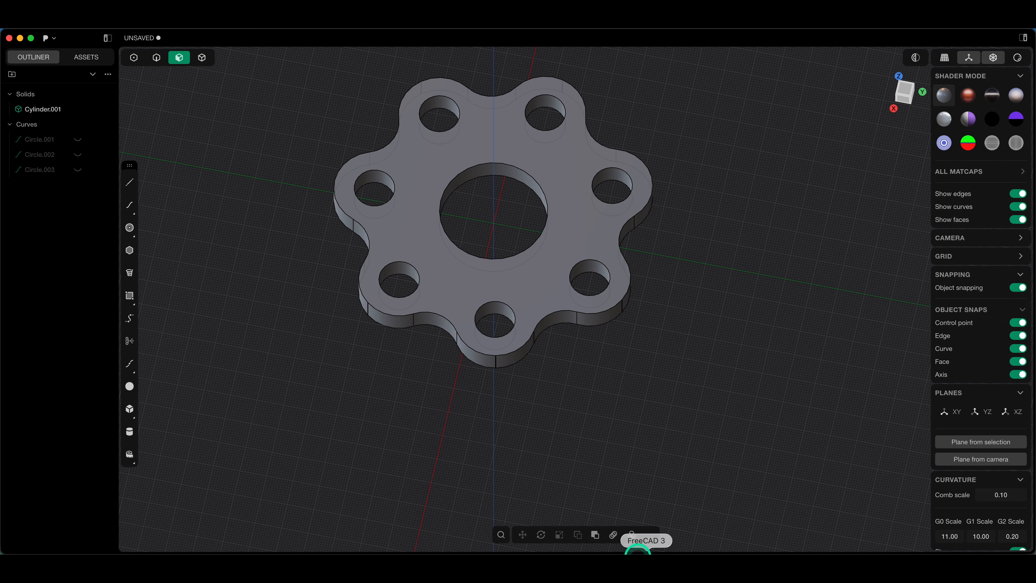
- Switch to FreeCAD and create a new Parametric Body document from the start page
click(646, 554)
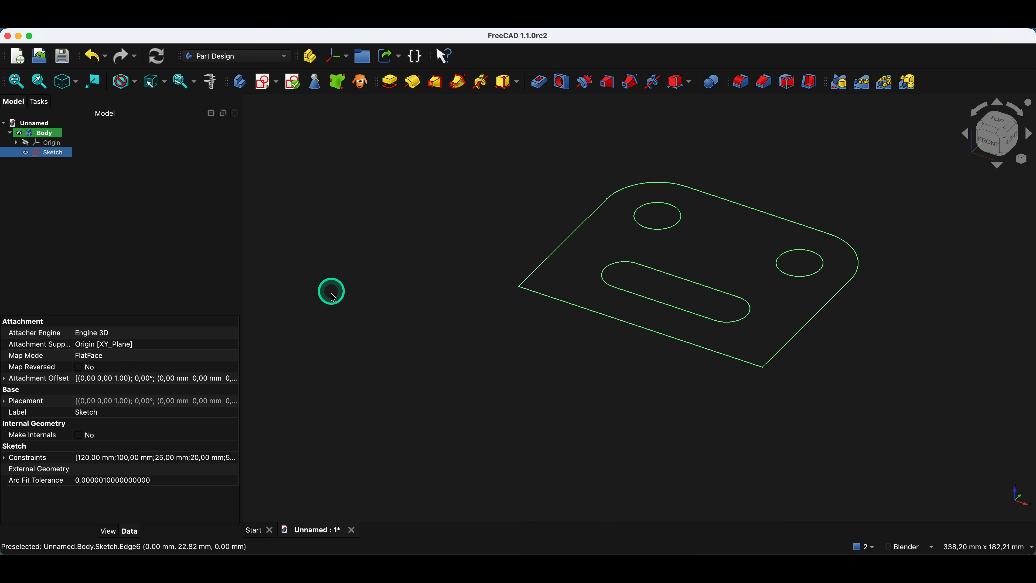
click(261, 529)
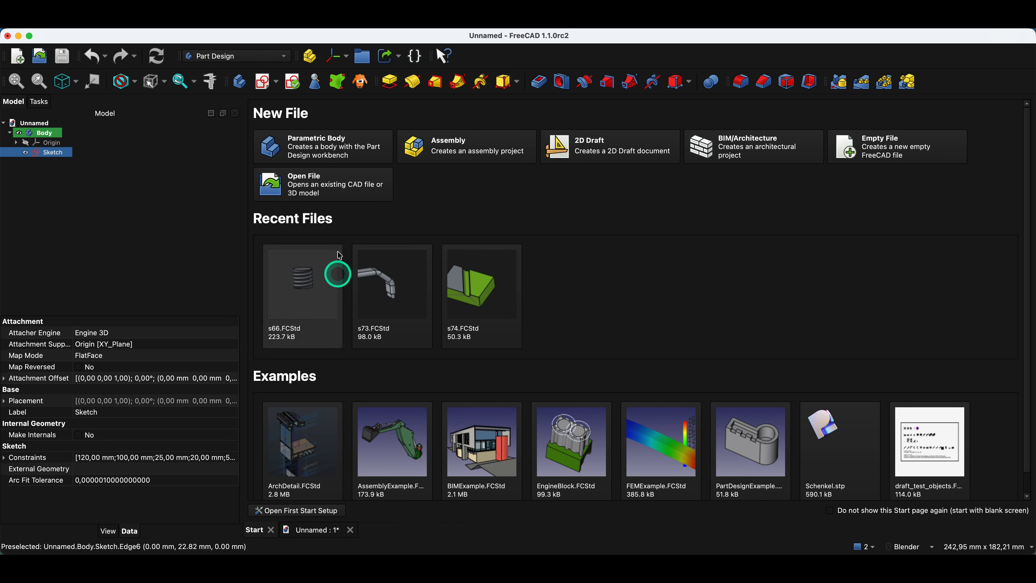
click(299, 165)
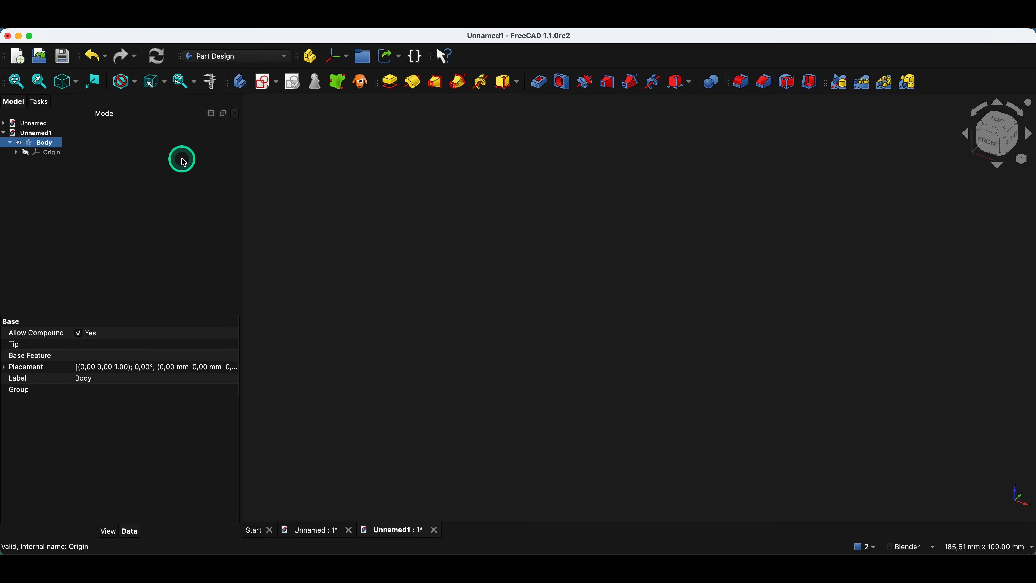
- Import the STEP file exported from Plasticity into the new document with the mode Single document and no CodePage conversion
click(83, 14)
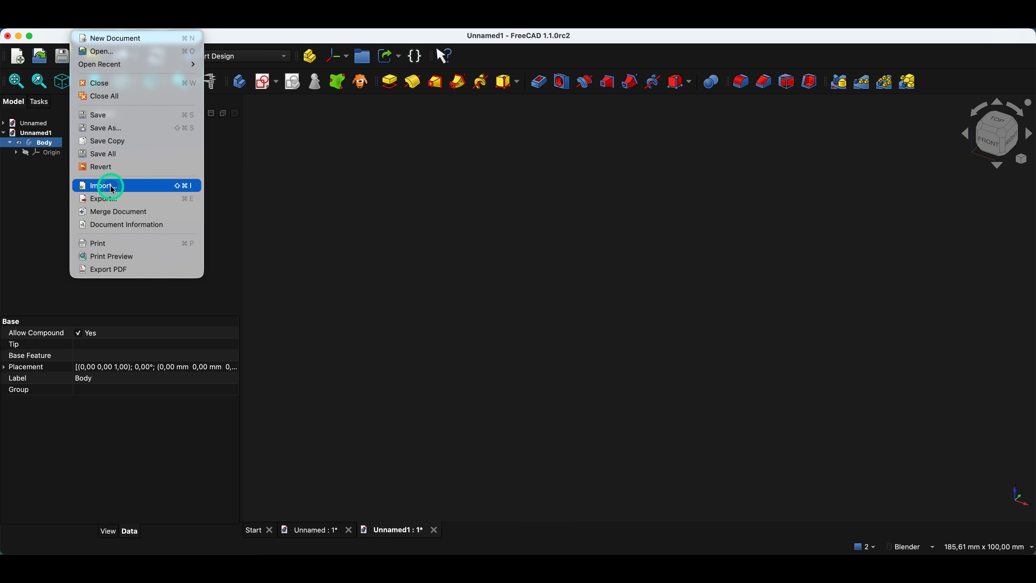
click(159, 187)
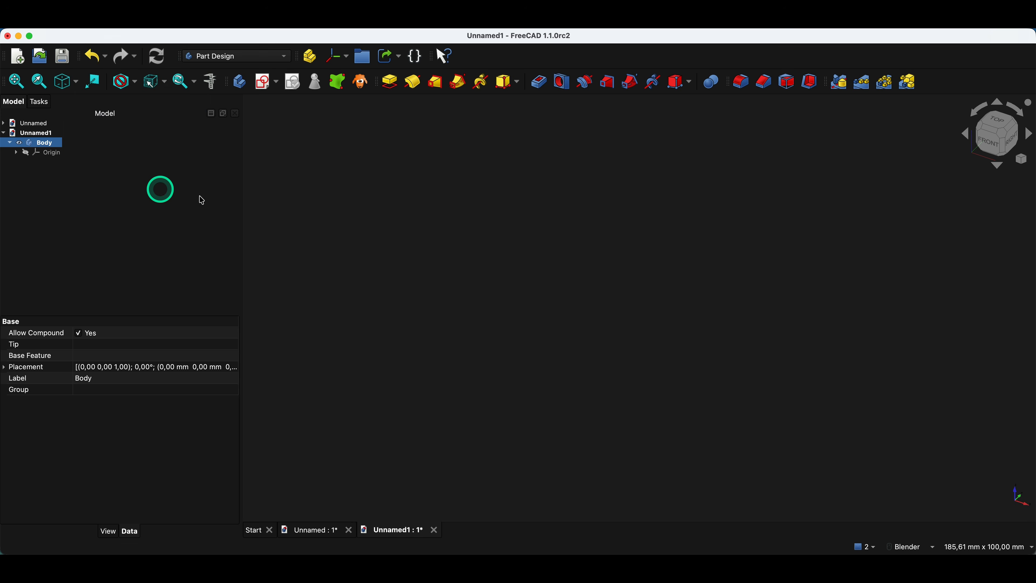
click(363, 180)
click(721, 325)
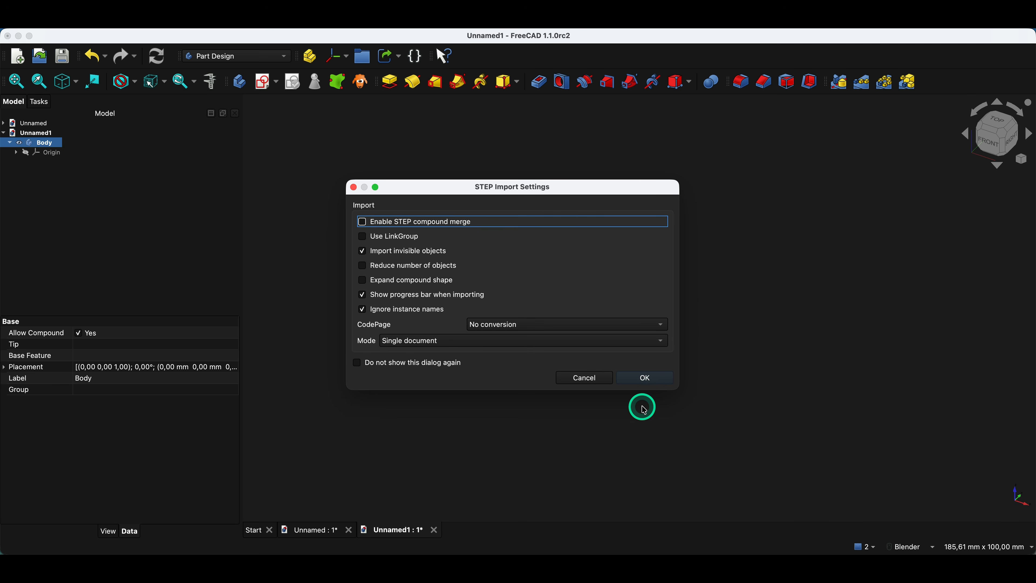
click(650, 379)
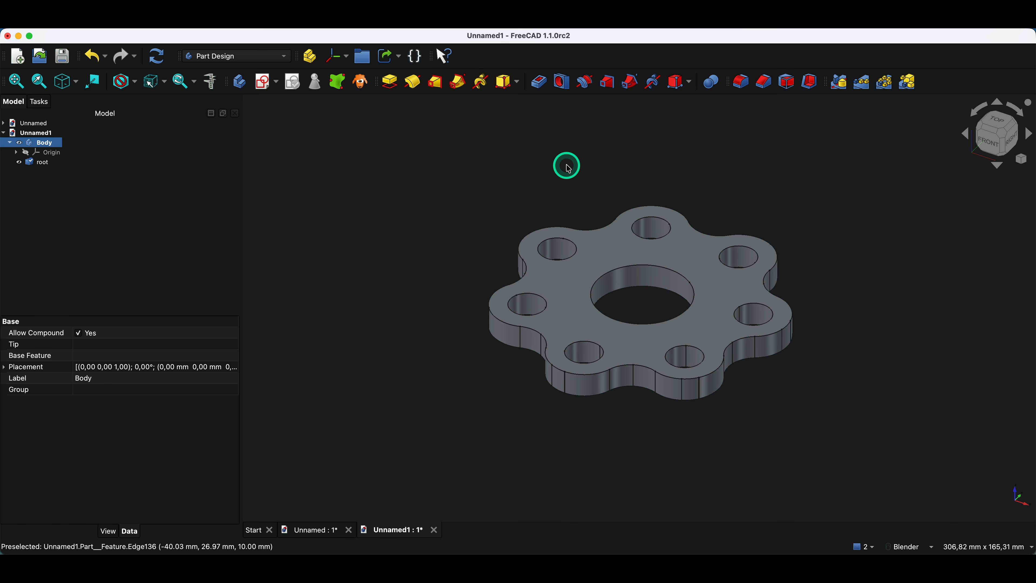
- Create a Shape 2D View of the imported root solid from the top in the Draft workbench, and hide the solid
click(998, 122)
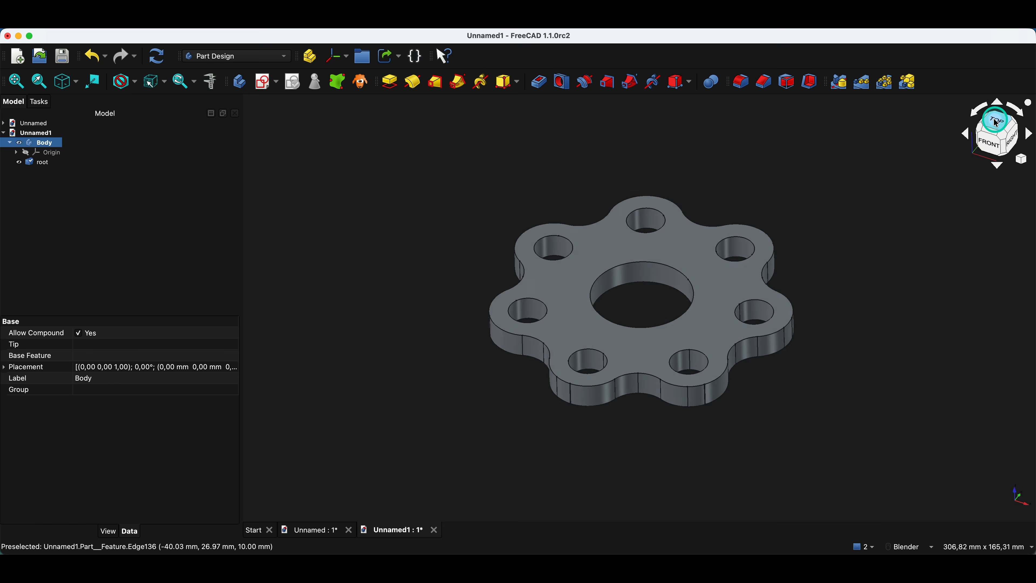
click(44, 163)
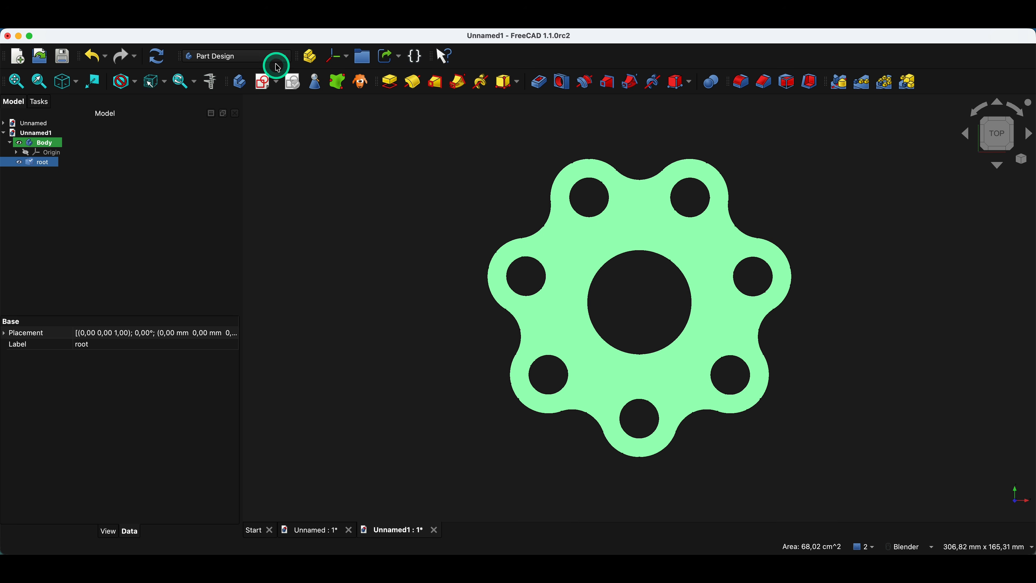
click(277, 67)
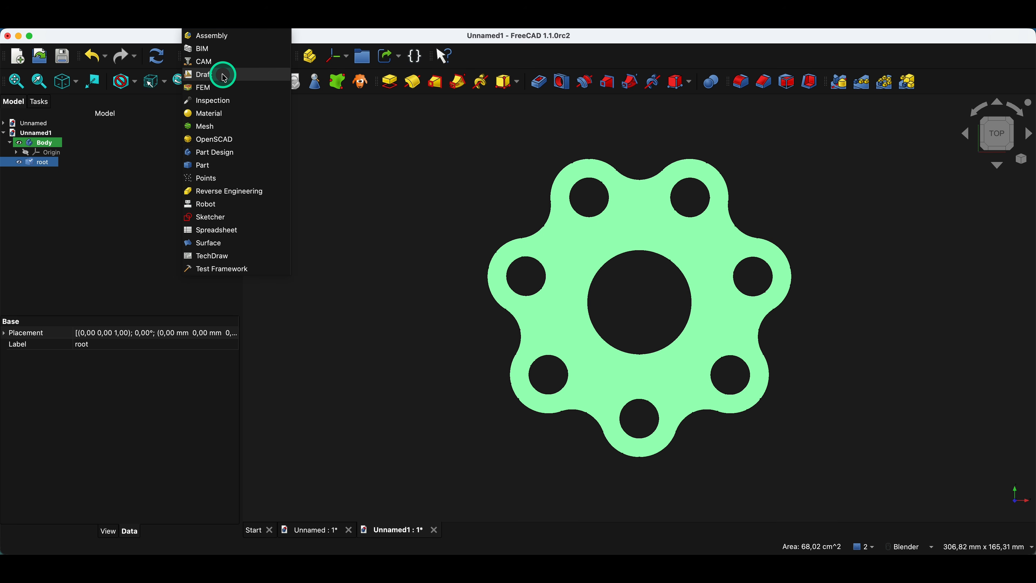
click(224, 76)
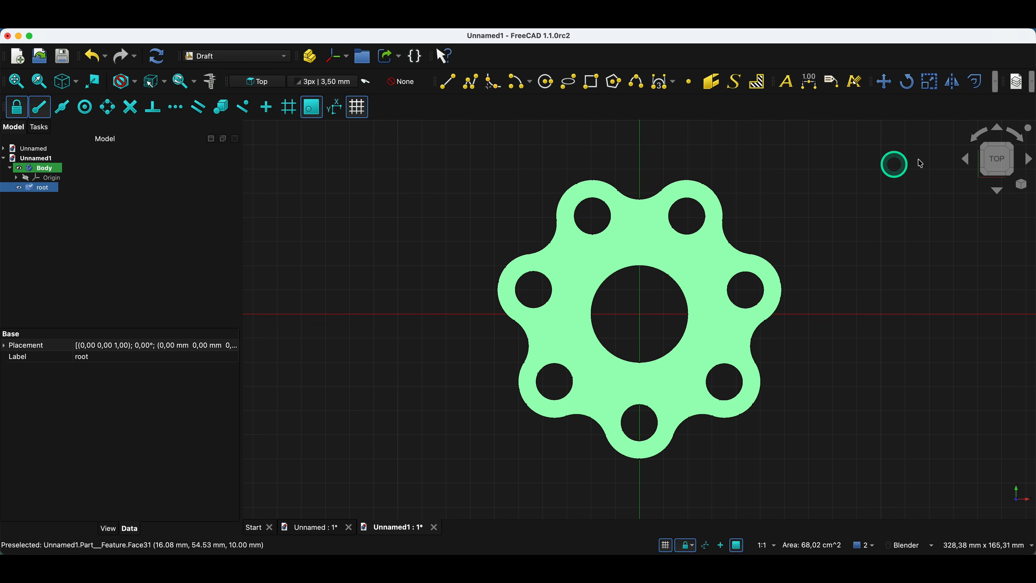
click(999, 90)
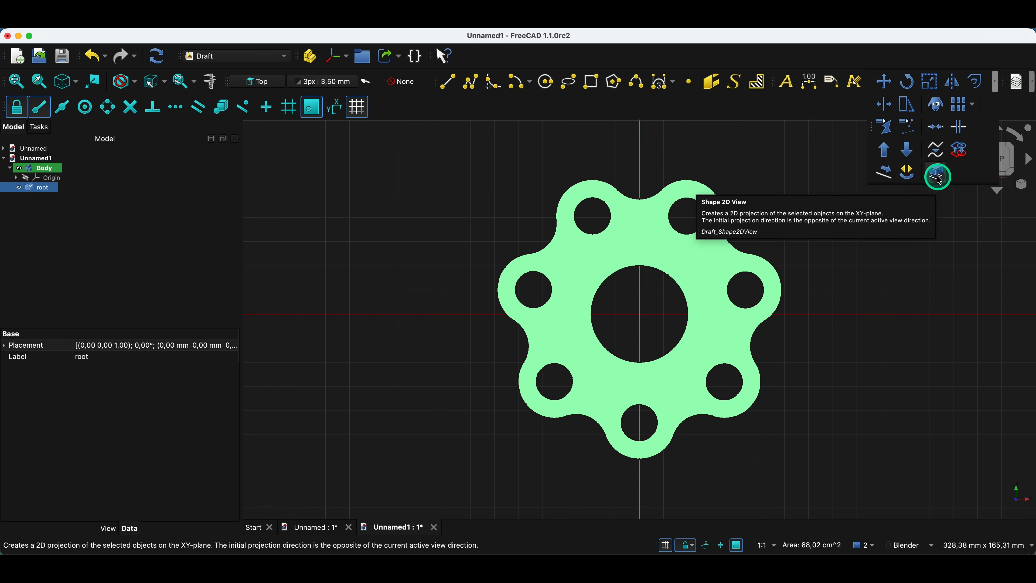
click(998, 86)
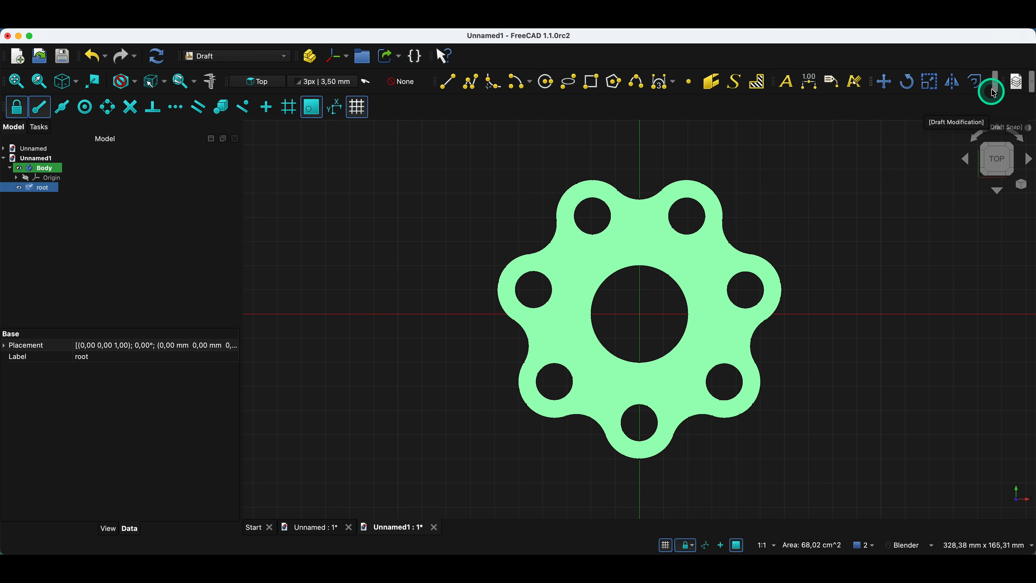
click(982, 105)
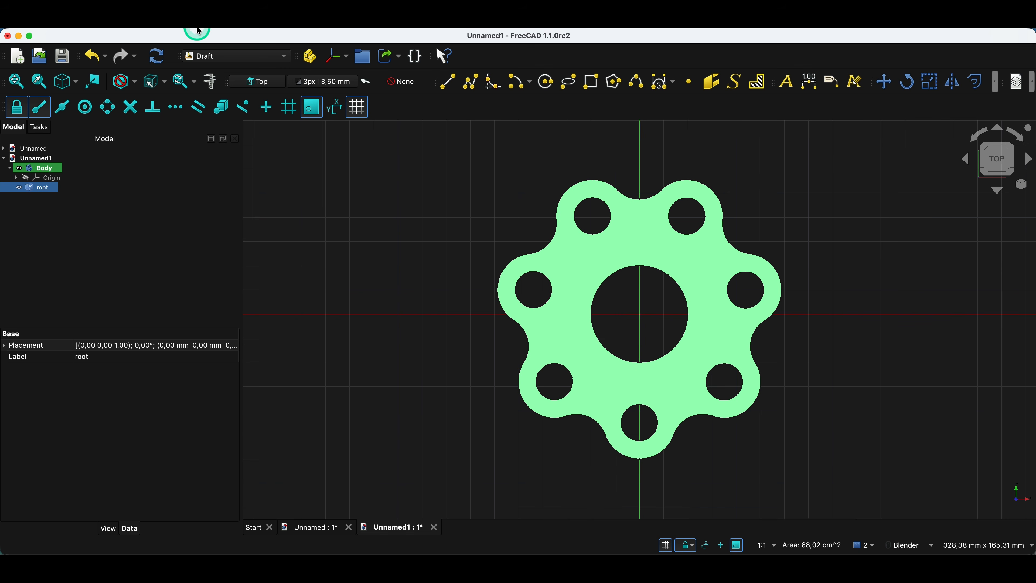
click(298, 29)
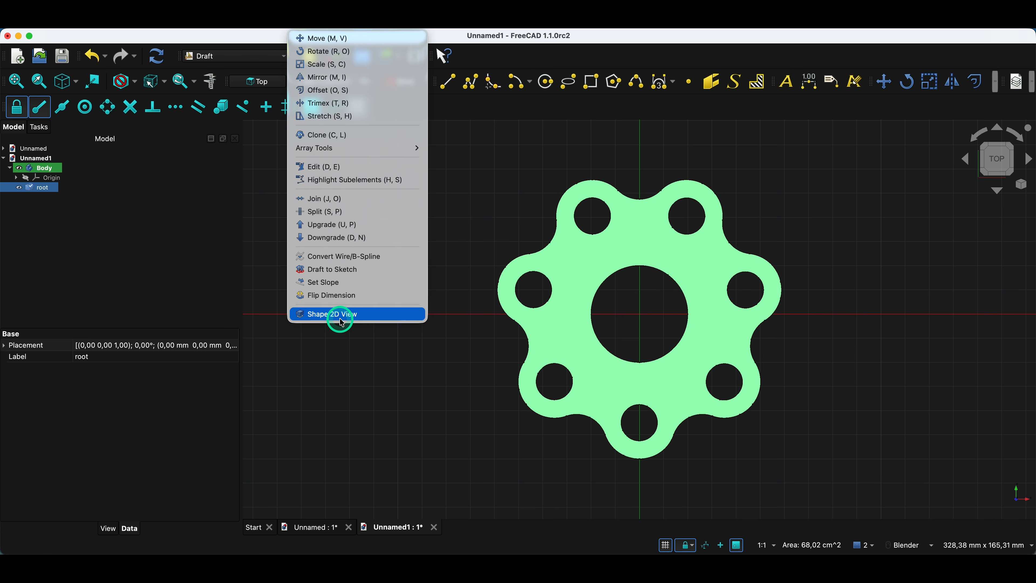
click(356, 317)
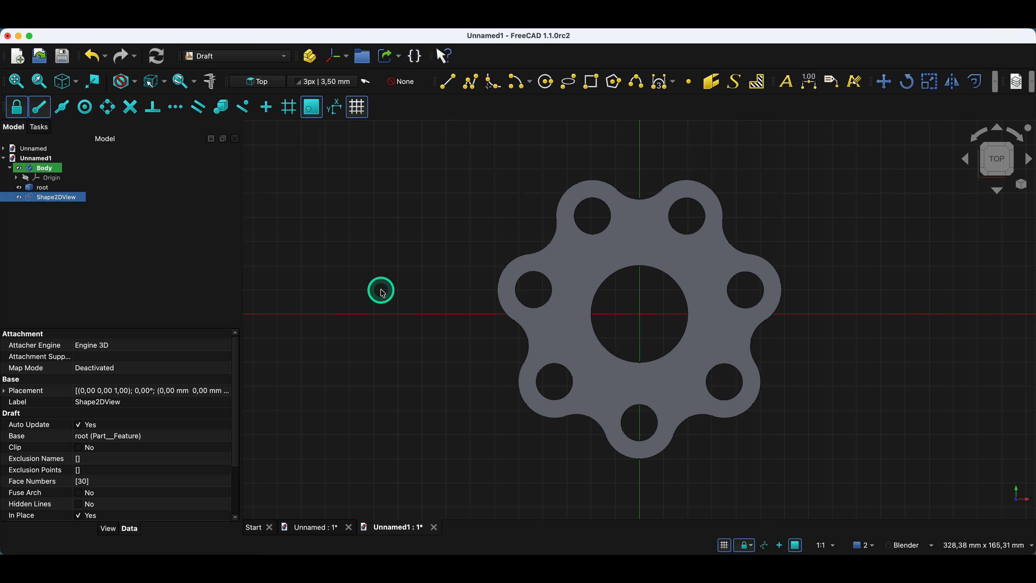
click(43, 190)
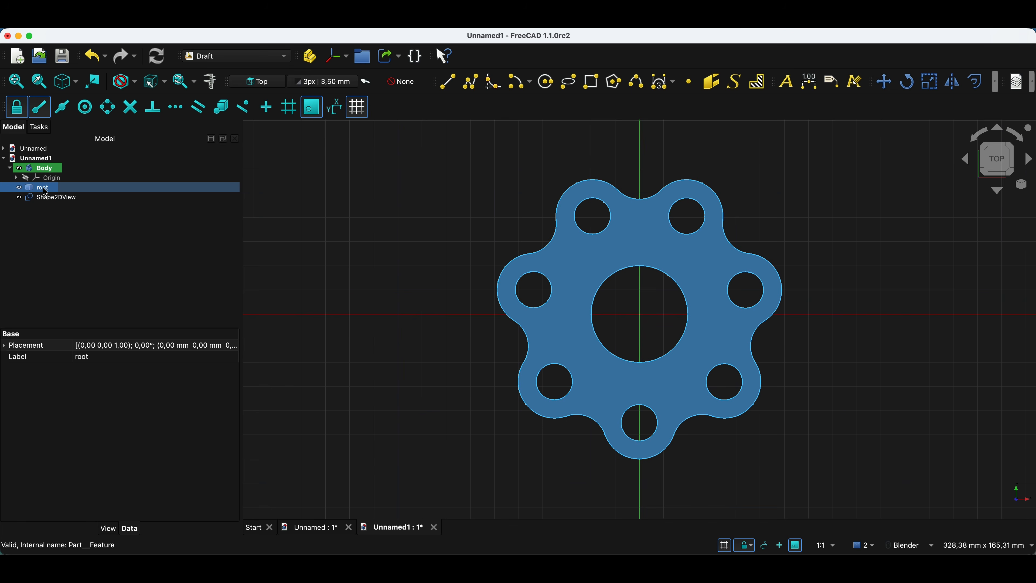
key(space)
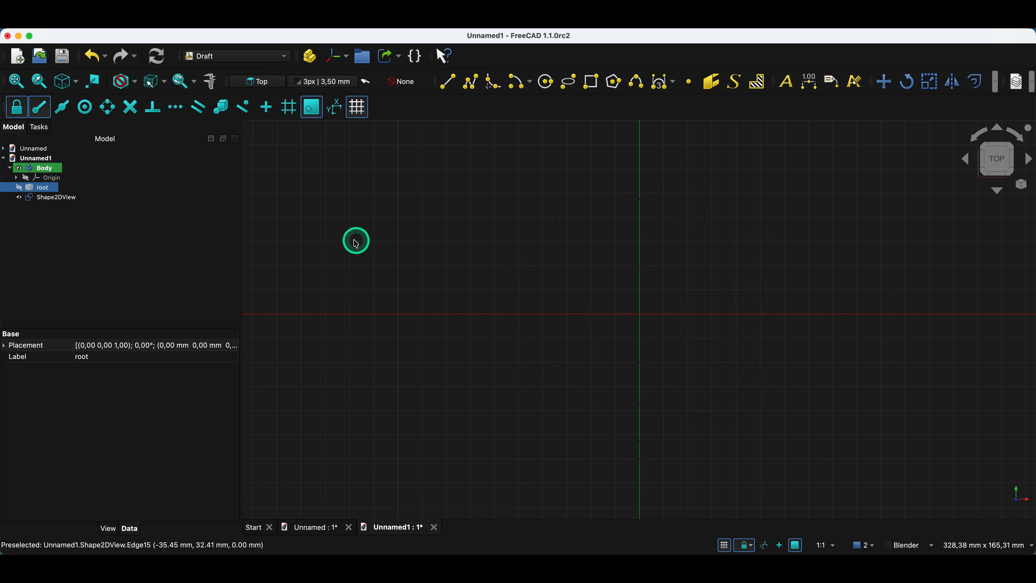
- Export the plate's Shape2DView to the Sample folder in Autodesk DXF 2D format as freecad-plasticity-step-dxf.dxf
click(623, 255)
click(75, 199)
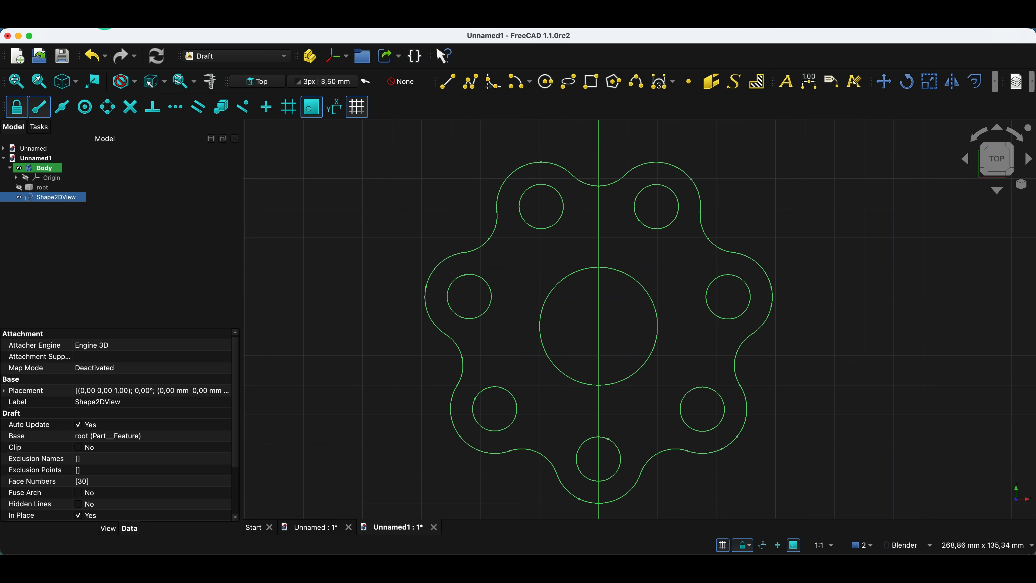
click(84, 28)
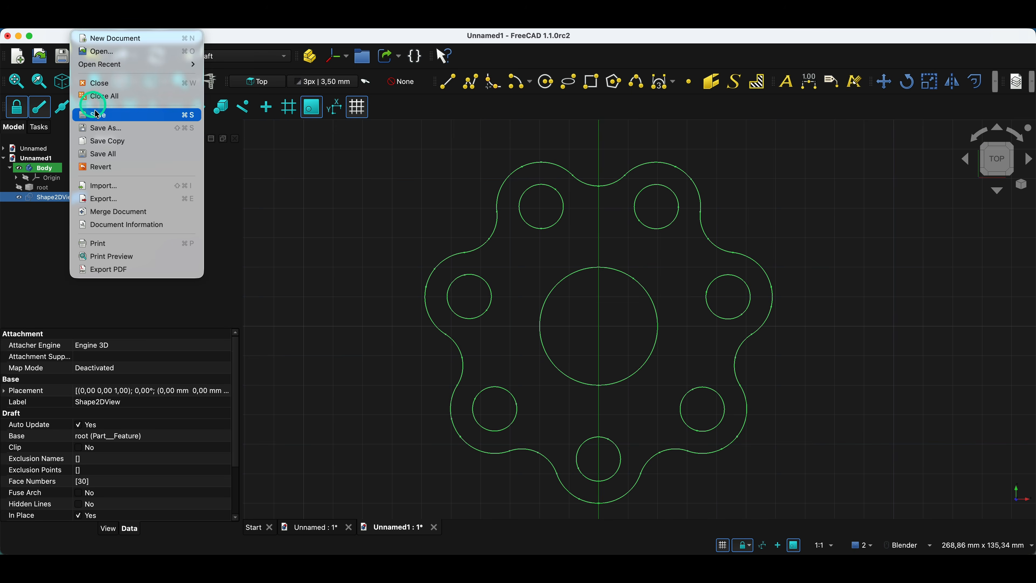
click(106, 199)
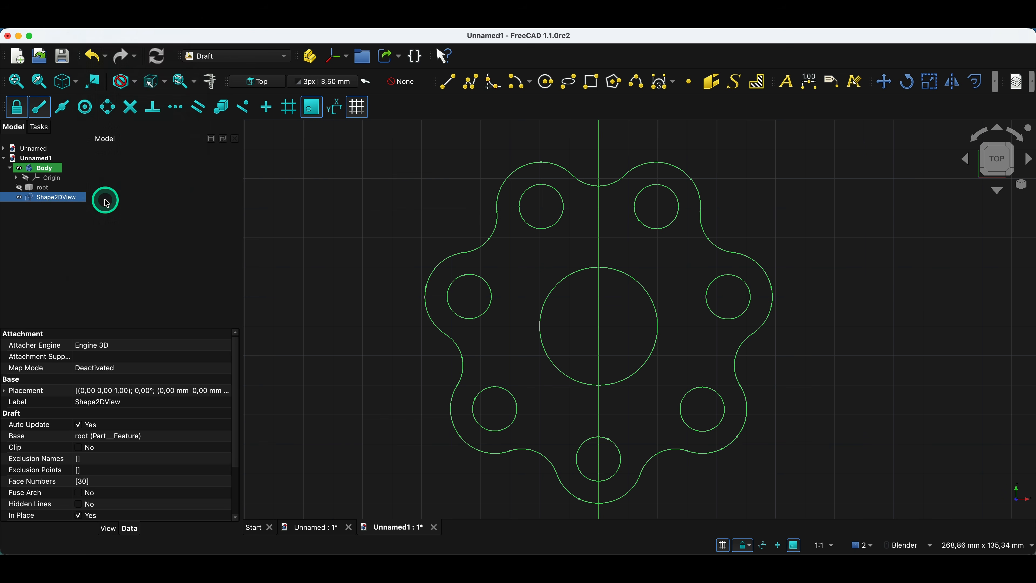
click(538, 130)
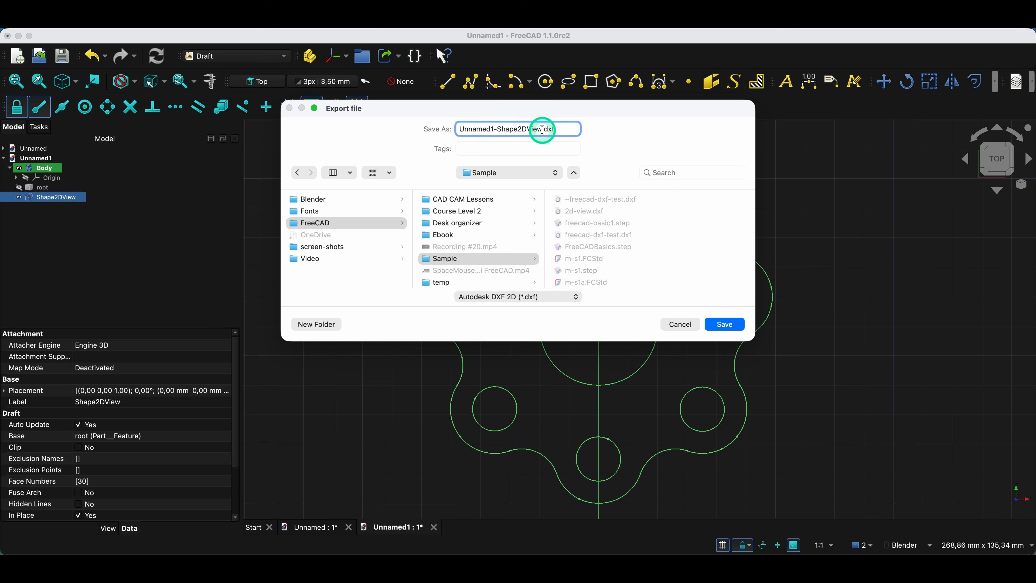
key(super+a)
text(freecad-plasticity-step-dxf)
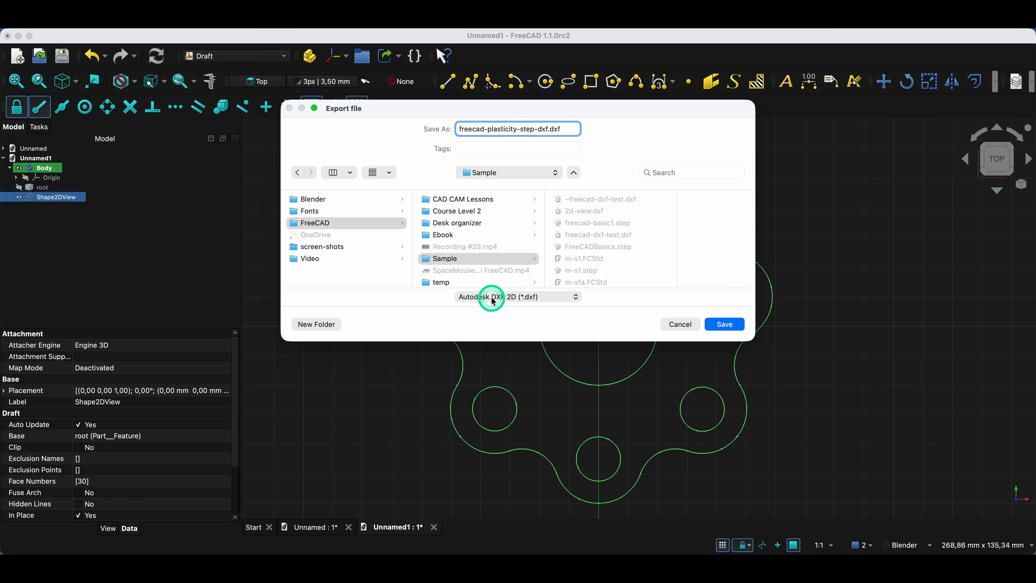
click(725, 324)
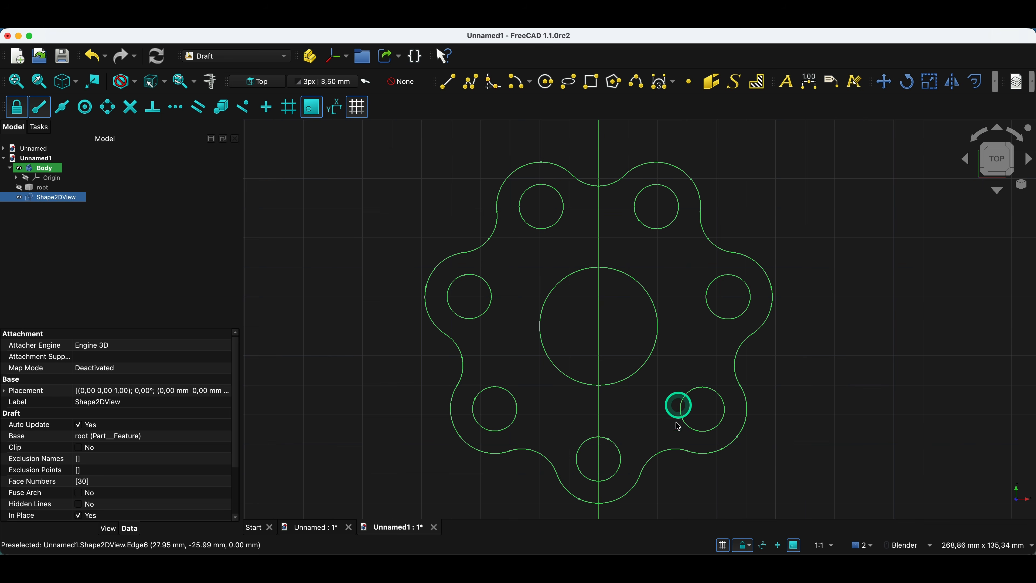
- Switch to LightBurn and import freecad-plasticity-step-dxf.dxf from the Sample folder into the current project
click(697, 551)
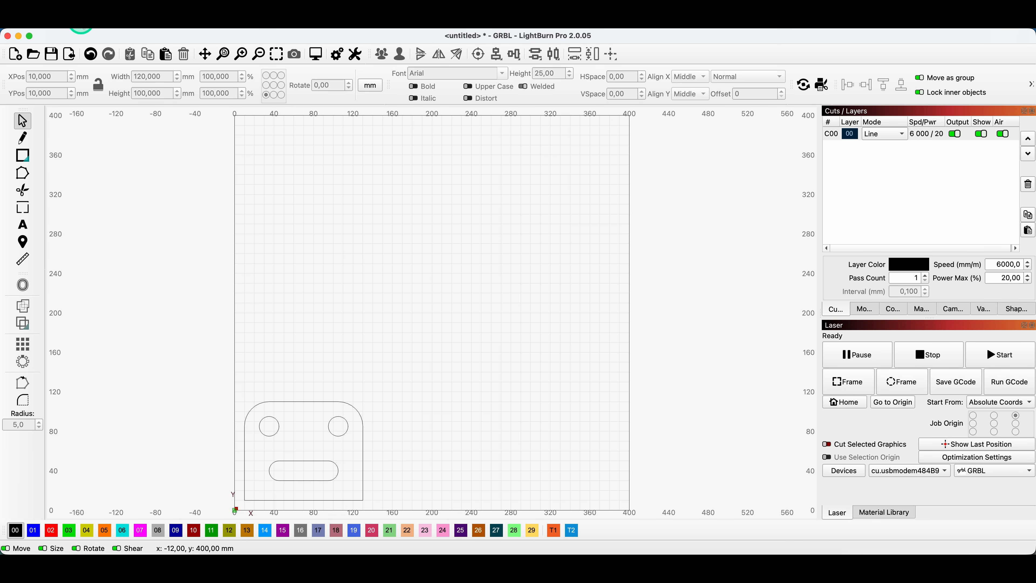
click(81, 15)
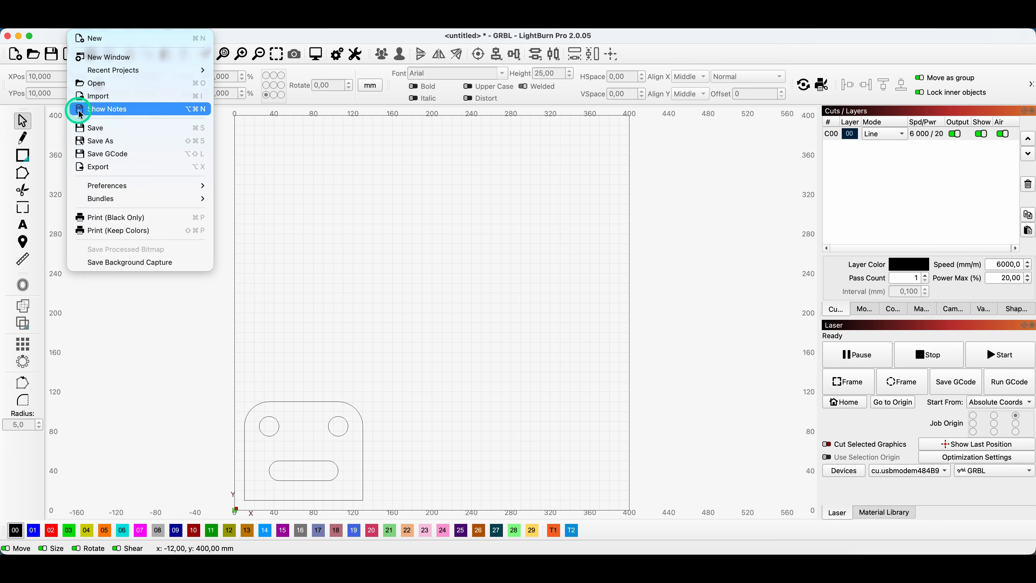
click(102, 96)
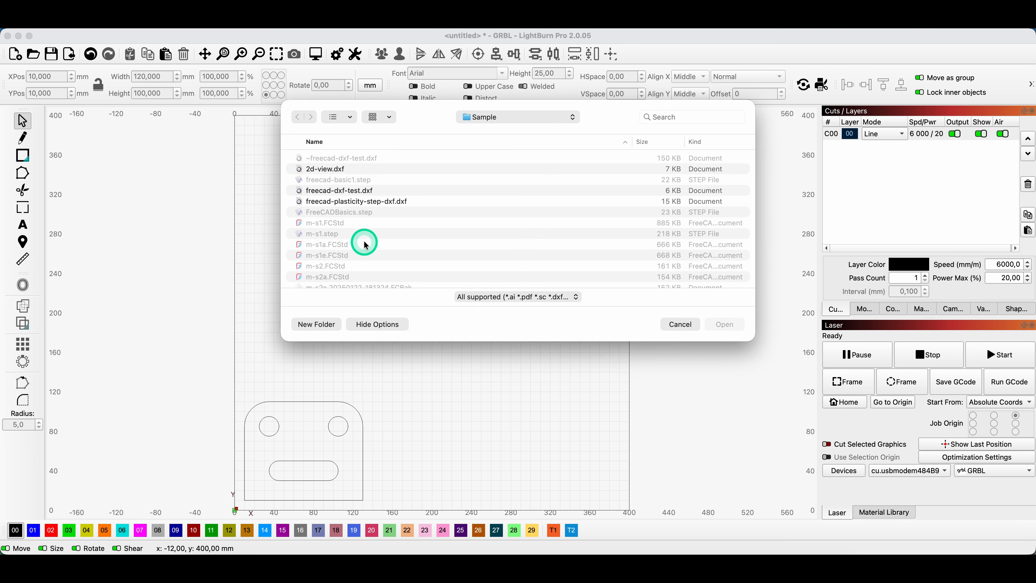
click(352, 201)
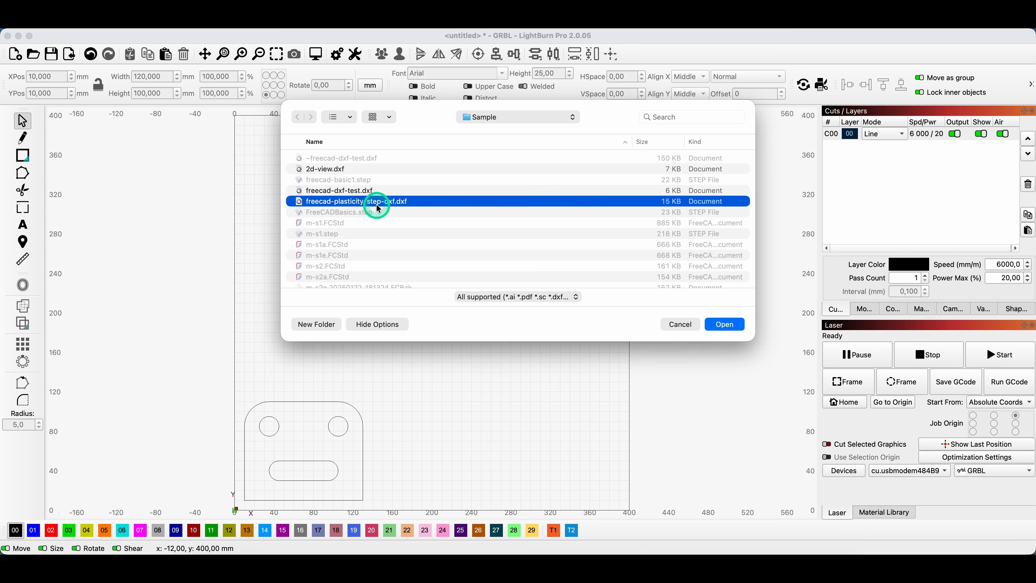
click(719, 324)
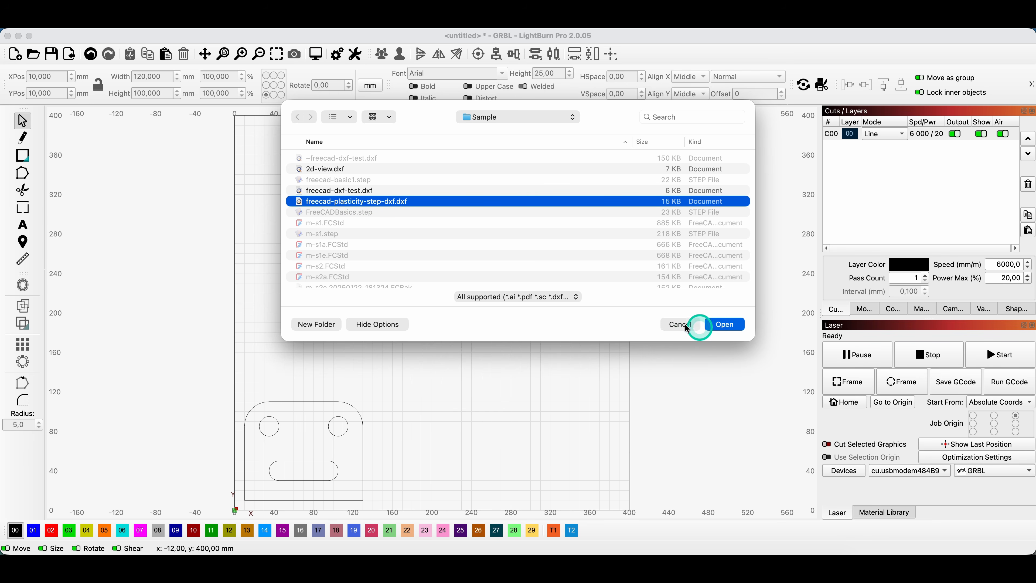
click(353, 257)
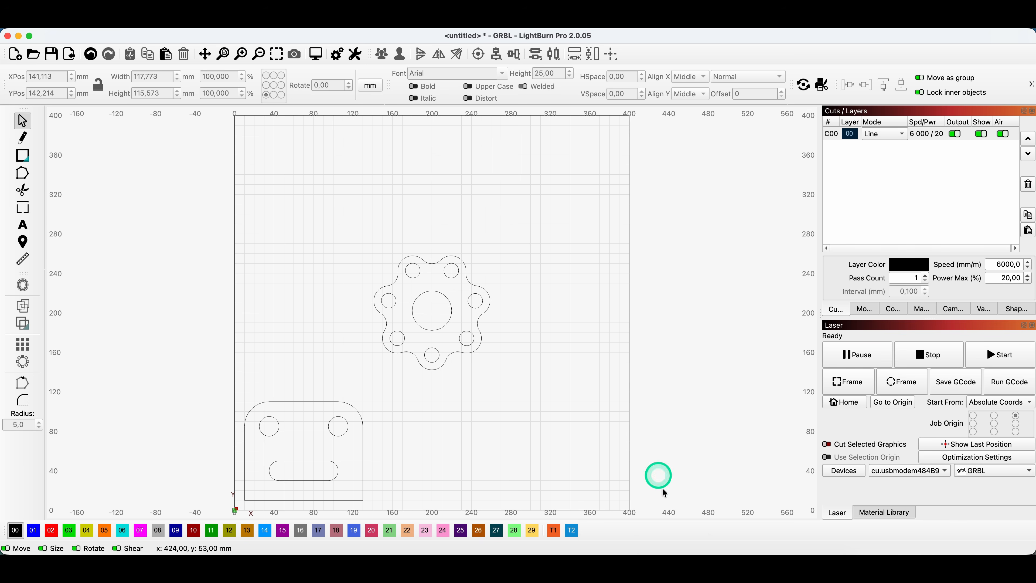
- Switch to FreeCAD, open the sketch of the slotted plate in the first document, and set its overall width to 150 mm
click(647, 569)
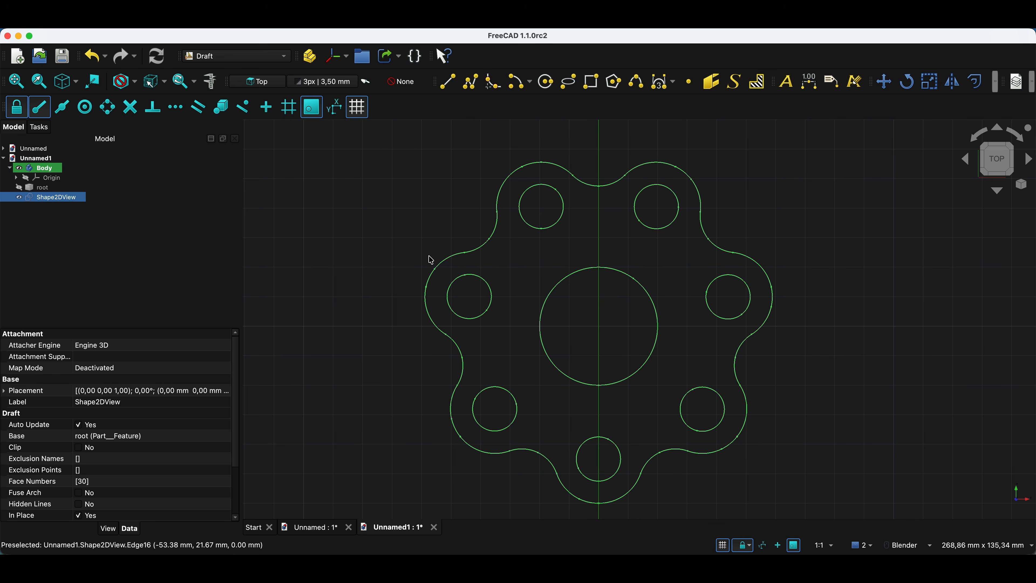
click(314, 528)
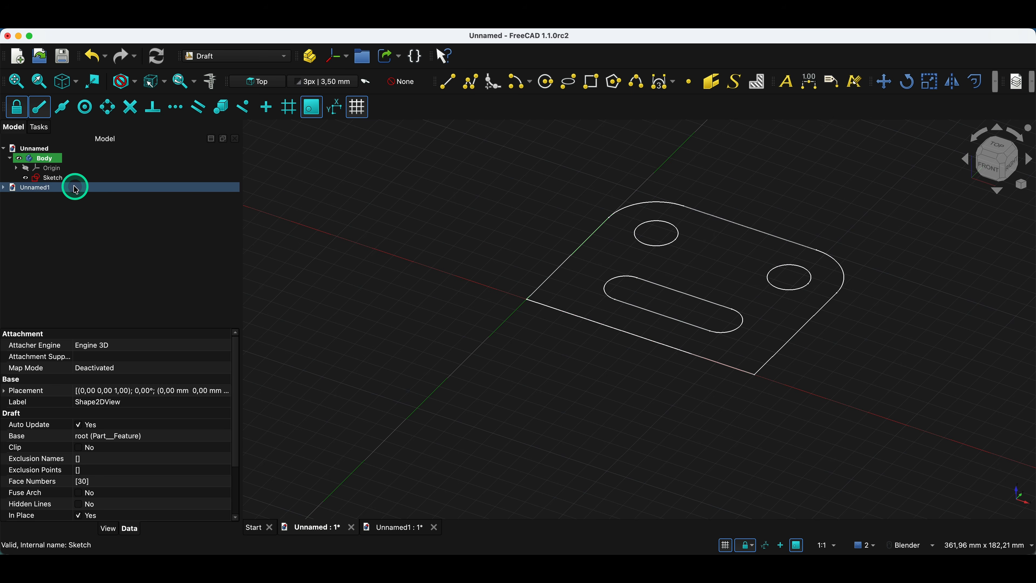
double_click(57, 178)
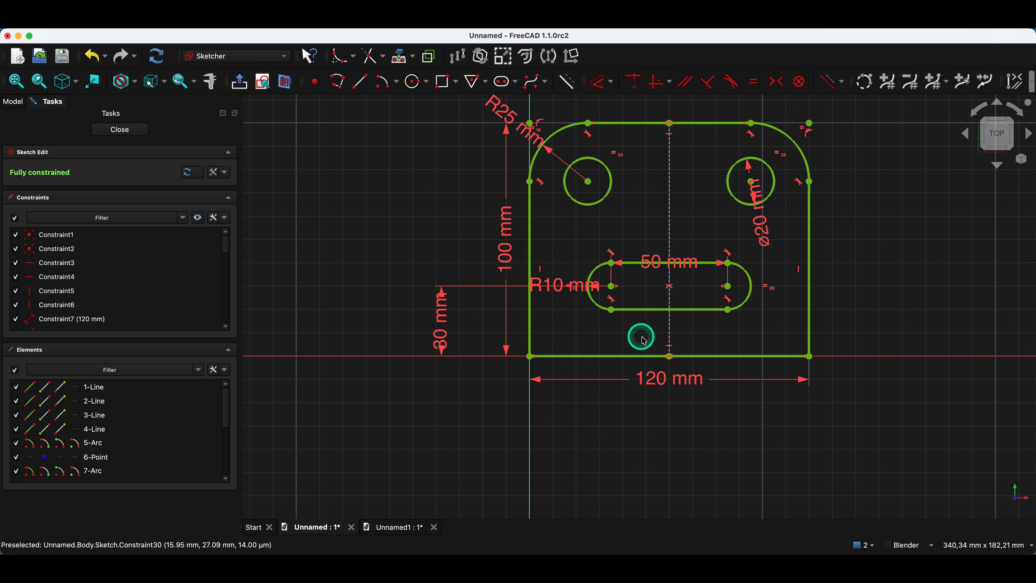
double_click(659, 379)
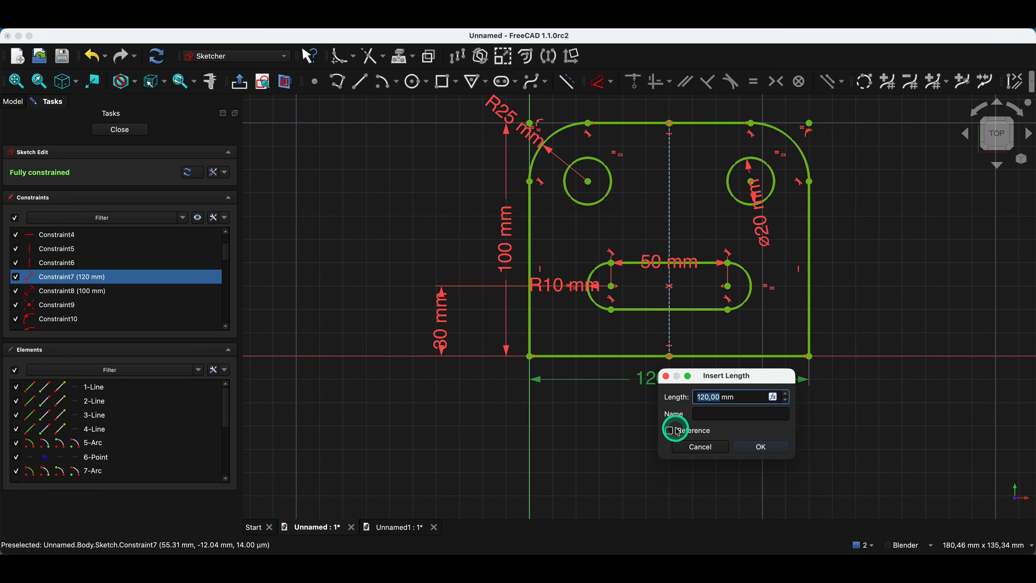
text(150)
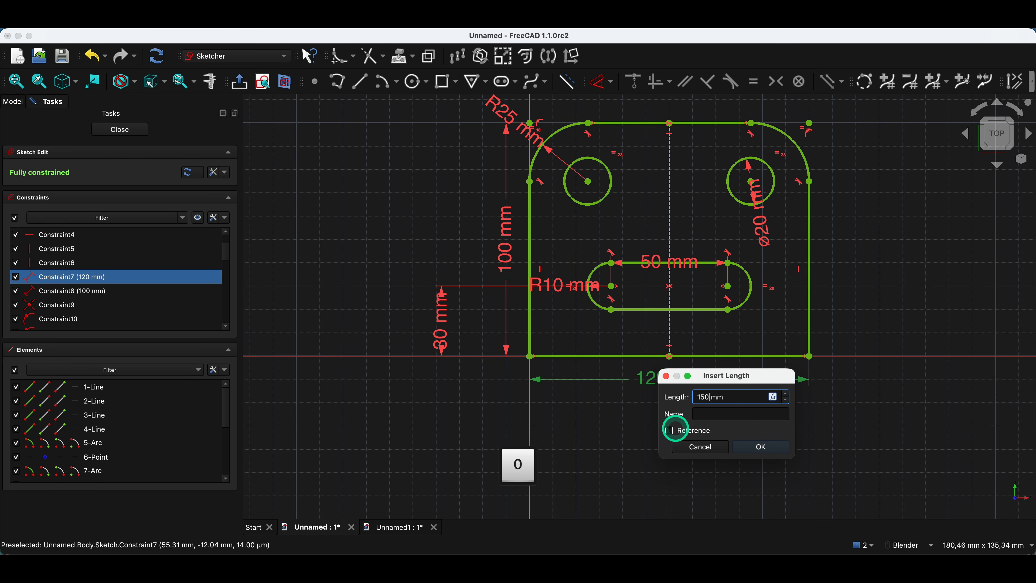
key(Return)
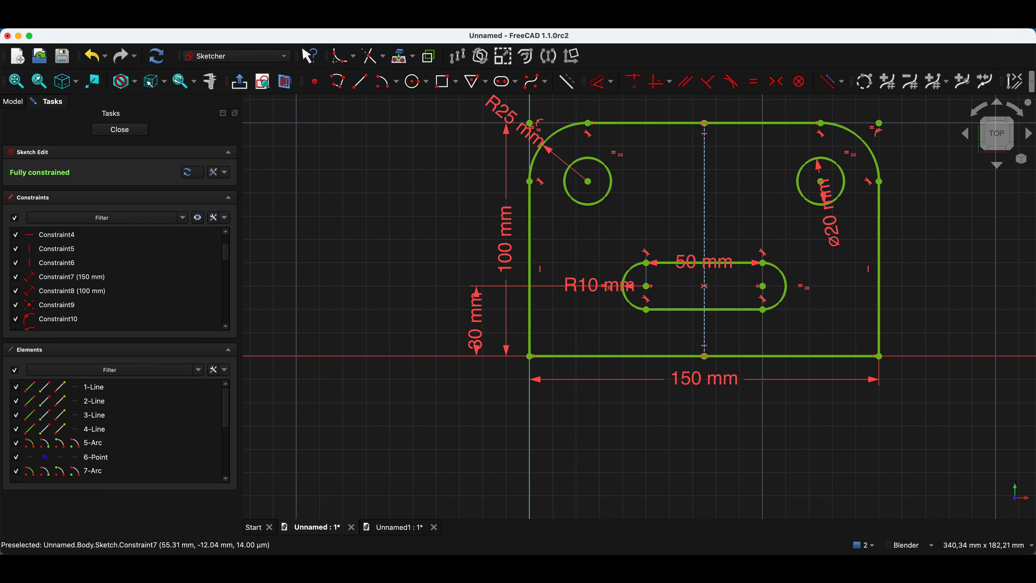
- View the freecad-dxf-test.dxf drawing in QCAD for comparison, and return to the plate sketch in FreeCAD
click(675, 567)
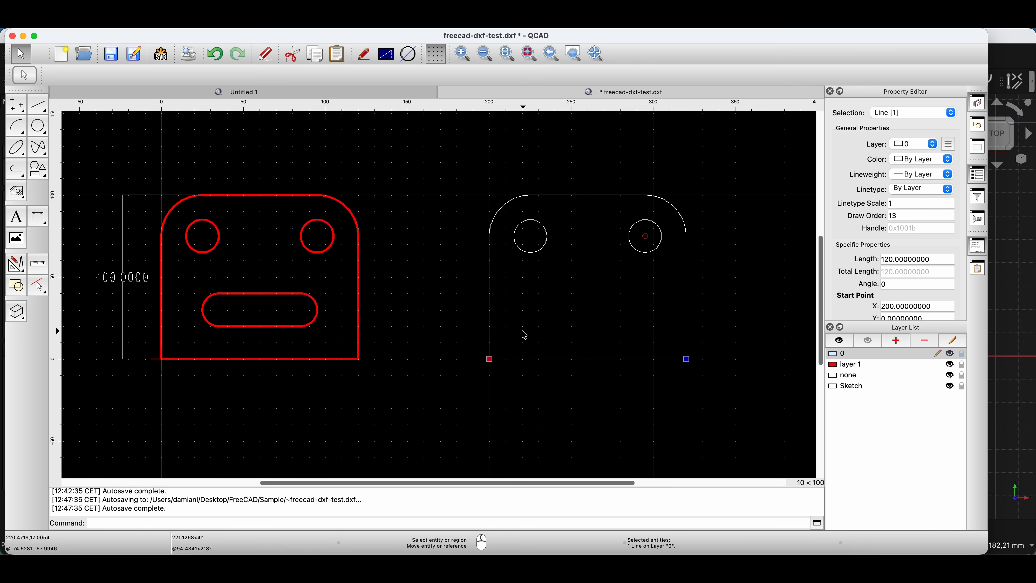
key(super+Tab)
click(488, 226)
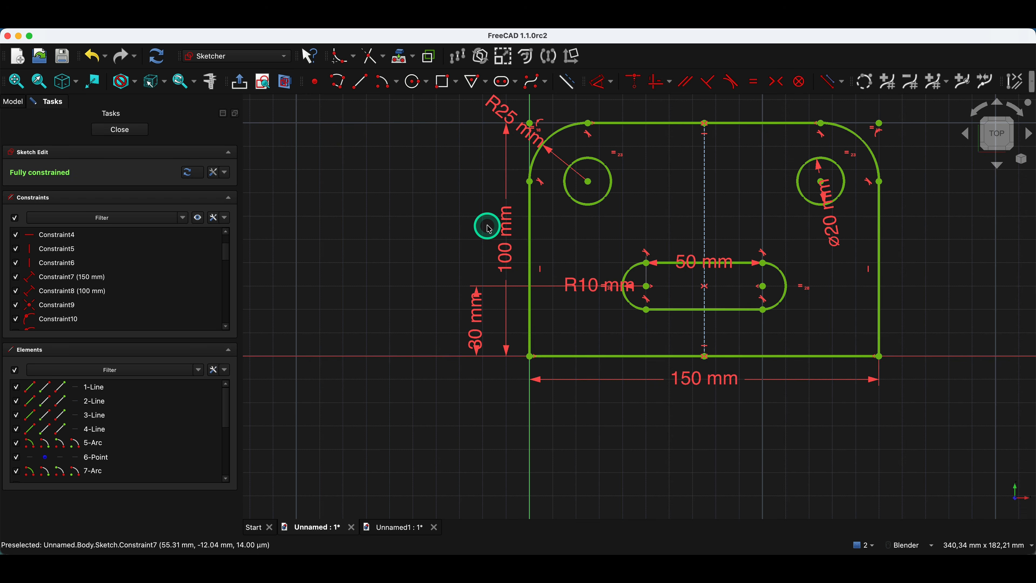